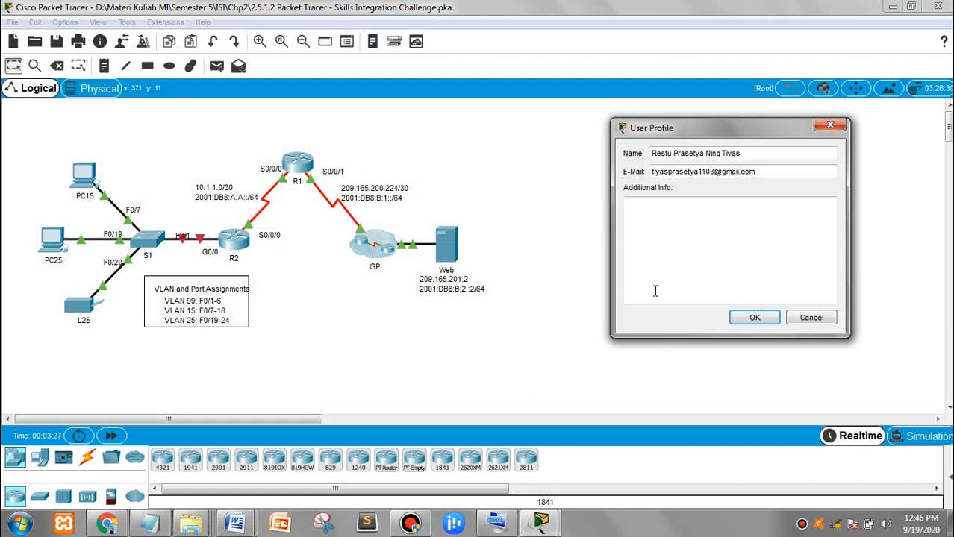
# Close the User Profile dialog and bring the PT Activity instructions window forward
pyautogui.click(831, 126)
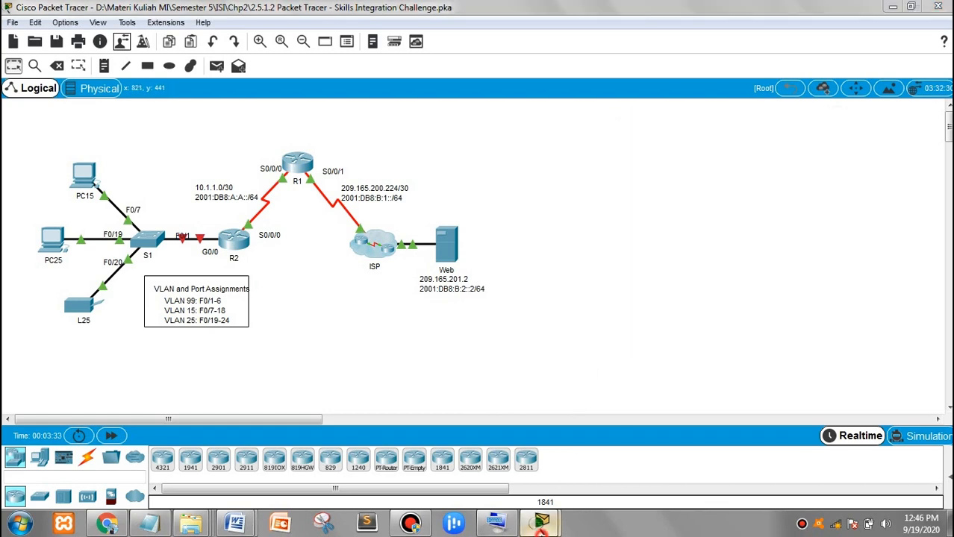
pyautogui.moveTo(542, 526)
pyautogui.click(477, 452)
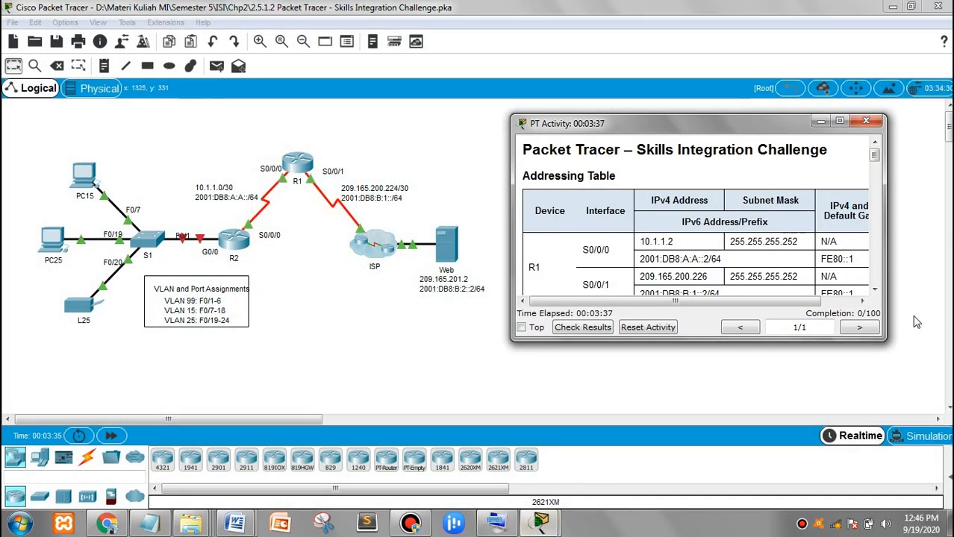
# Scroll the instructions past the Addressing Table to the Background and Requirements sections
pyautogui.click(875, 291)
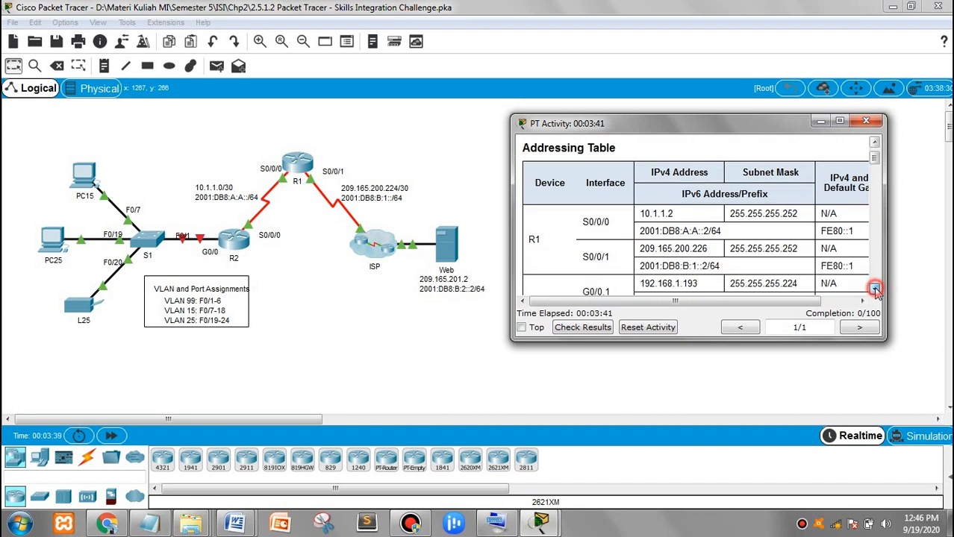
pyautogui.click(876, 291)
pyautogui.click(875, 292)
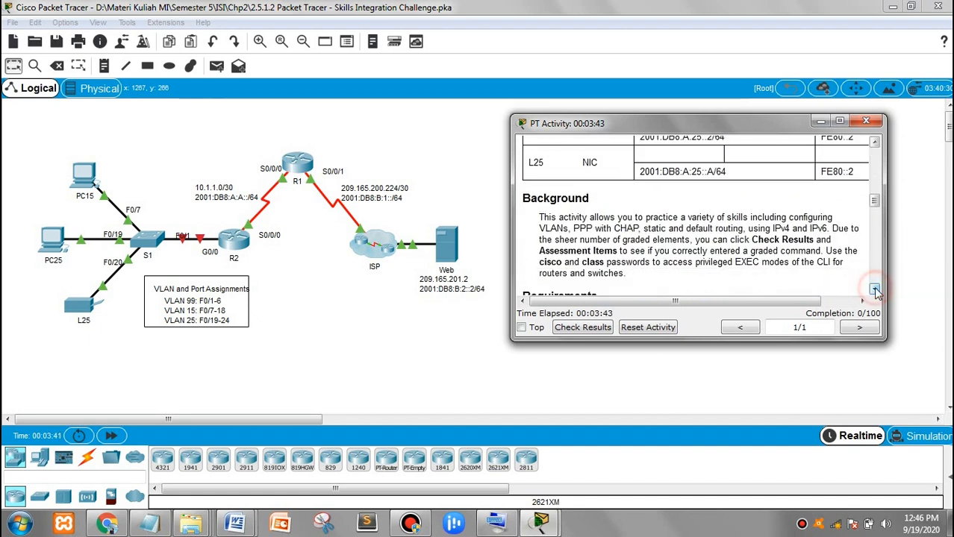
pyautogui.click(876, 291)
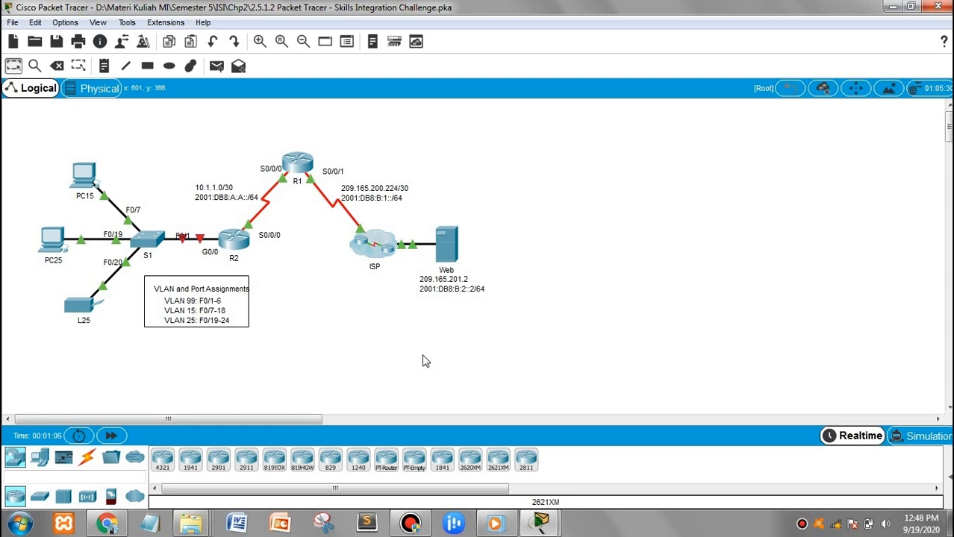
# Close the PT Activity instructions window to return to the Logical topology
pyautogui.click(293, 324)
# Open router R2's CLI and log in with the line password
pyautogui.click(236, 246)
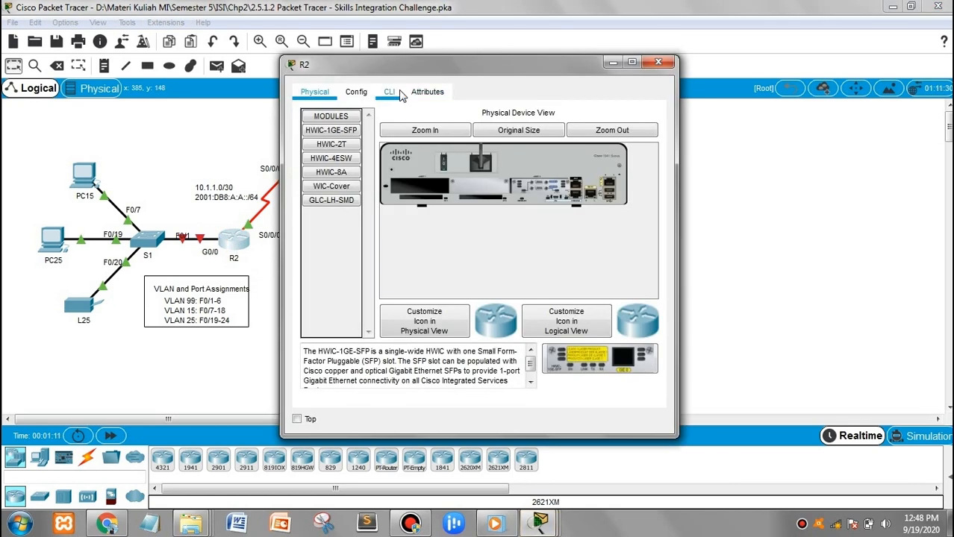
pyautogui.click(400, 94)
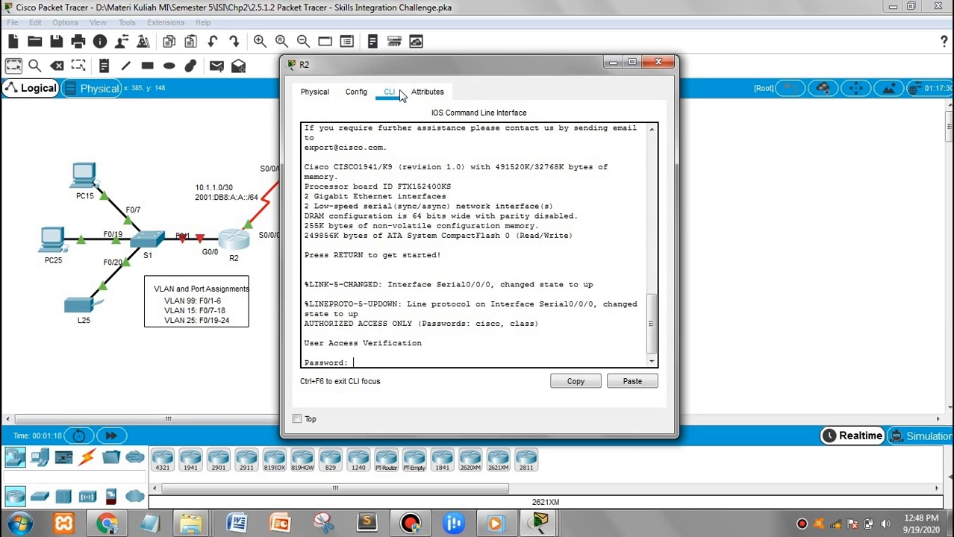
pyautogui.write('cisco')
pyautogui.press('Return')
# Enter privileged EXEC with the enable password, then go into global configuration with conf t
pyautogui.write('en')
pyautogui.press('Return')
pyautogui.write('class')
pyautogui.press('Return')
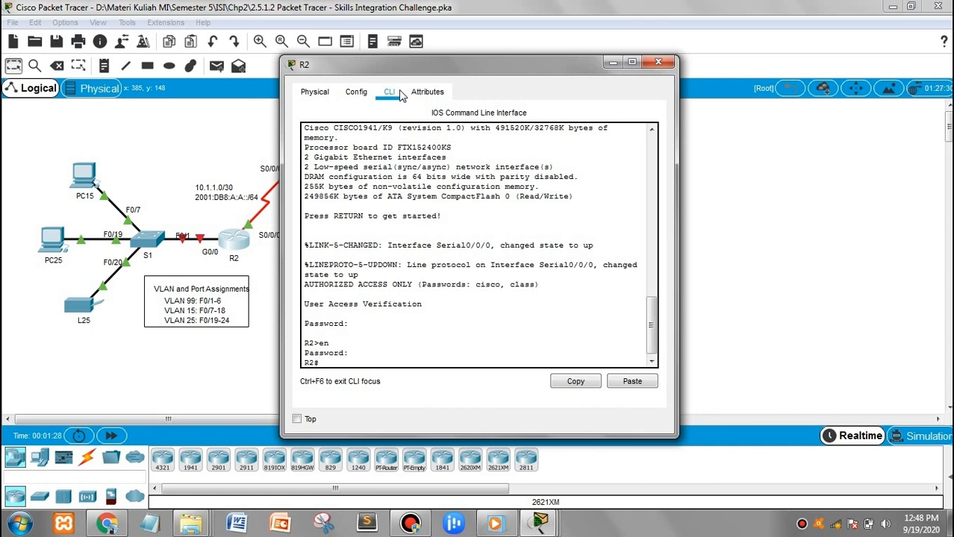
pyautogui.write('conf t')
pyautogui.press('Return')
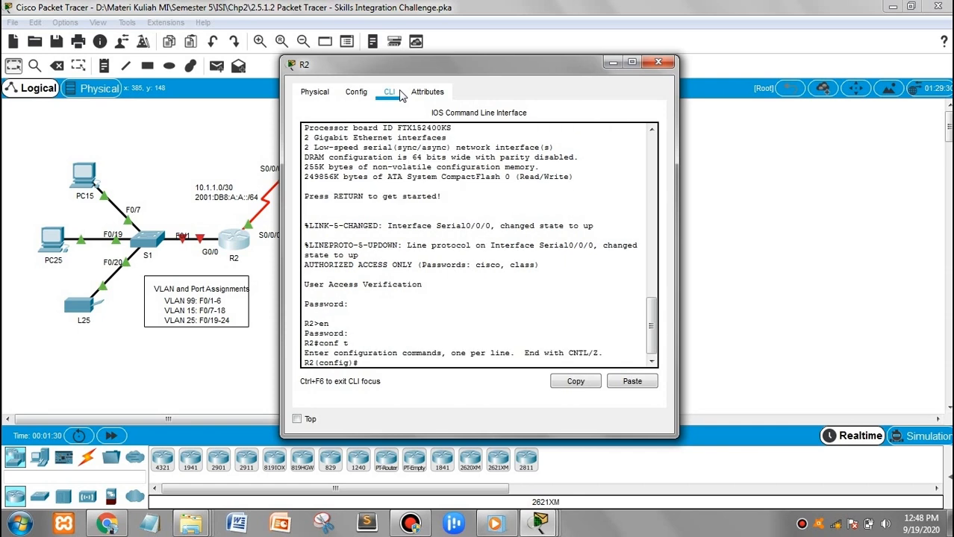
# Enable R2's GigabitEthernet0/0 with no shutdown so its subinterfaces come up
pyautogui.write('int g0/0')
pyautogui.press('Return')
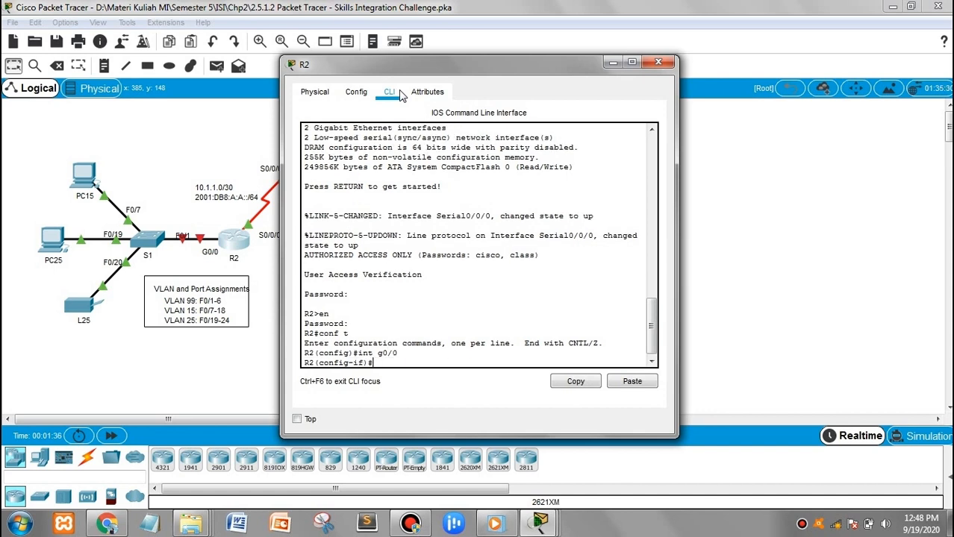
pyautogui.write('no sh')
pyautogui.press('Return')
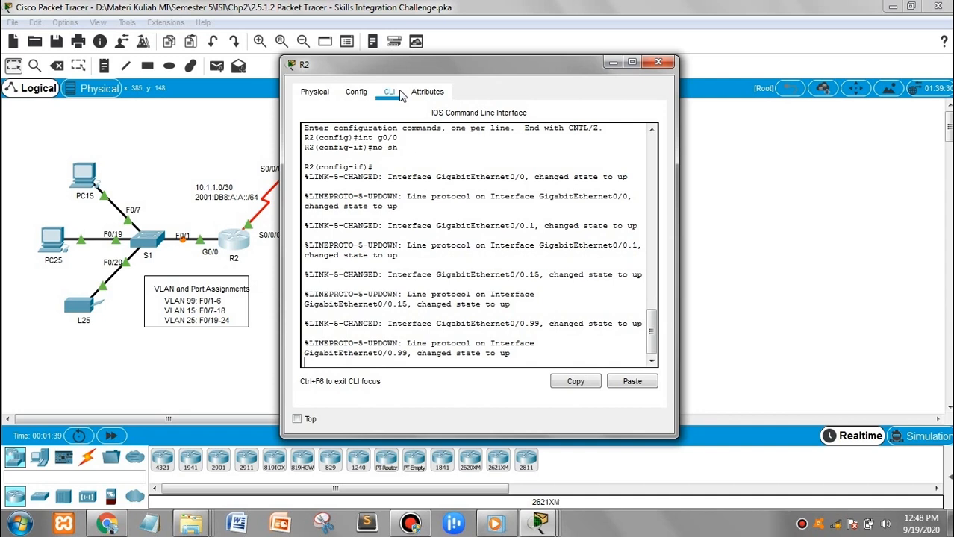
pyautogui.press('Return')
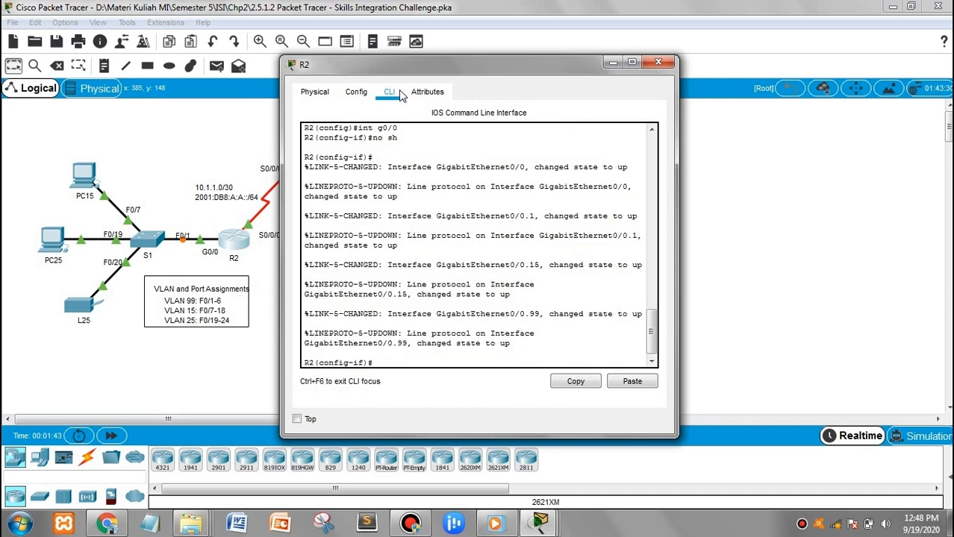
pyautogui.write('int g0/0.1')
# Enter subinterface G0/0.1 and tag it with 802.1Q VLAN 1
pyautogui.press('Return')
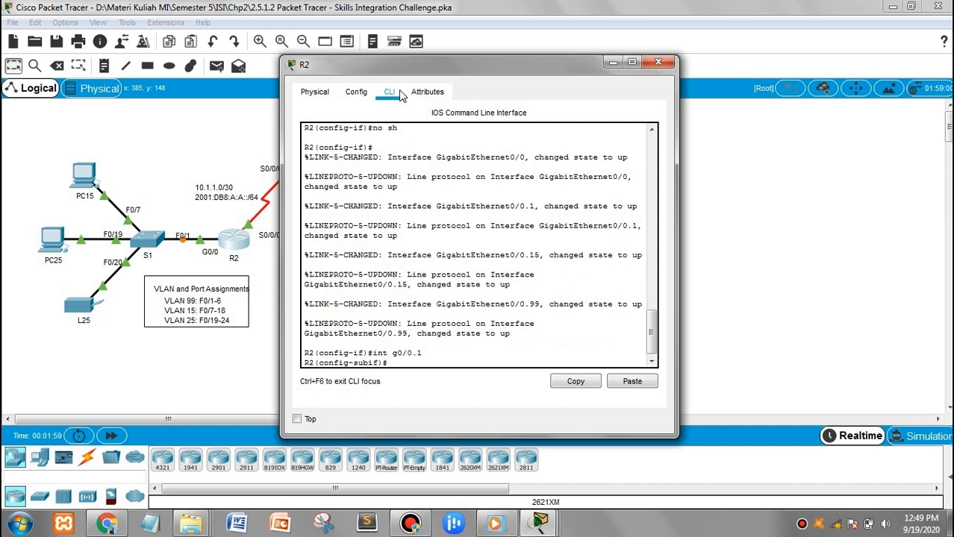
pyautogui.write('en')
pyautogui.press('Tab')
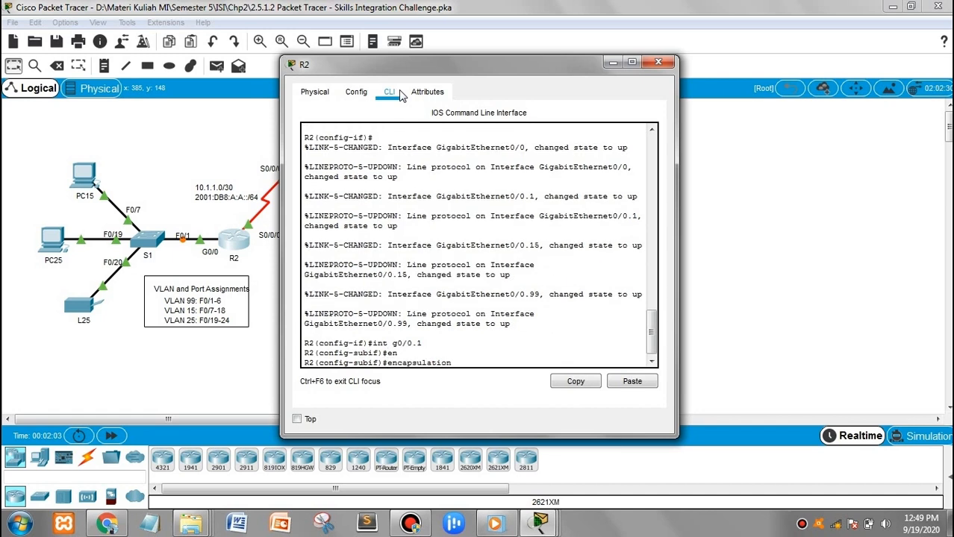
pyautogui.write('dot1q 1')
pyautogui.press('Return')
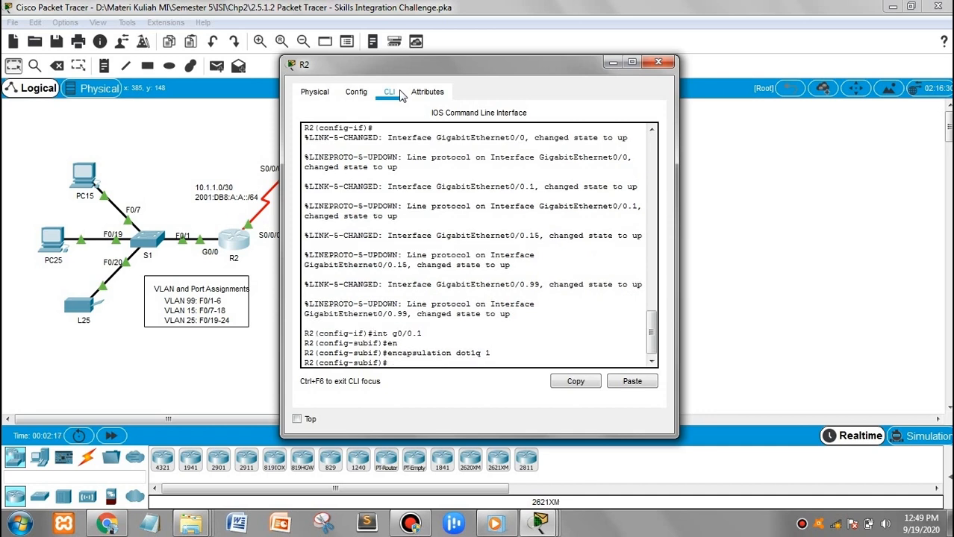
# Assign 192.168.1.193 255.255.255.224 to G0/0.1, then enter subinterface G0/0.15
pyautogui.write('ip add')
pyautogui.press('Tab')
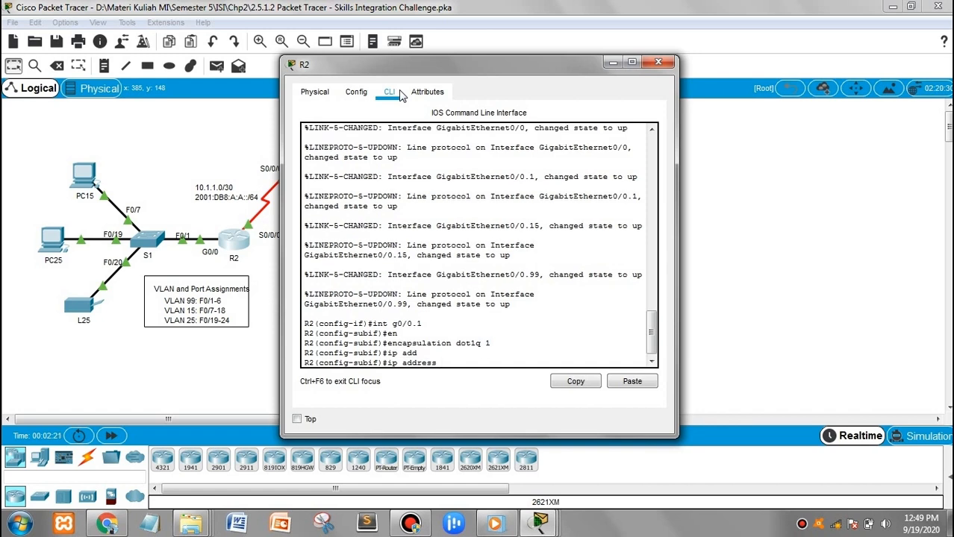
pyautogui.write('192.168.1.193 255.255')
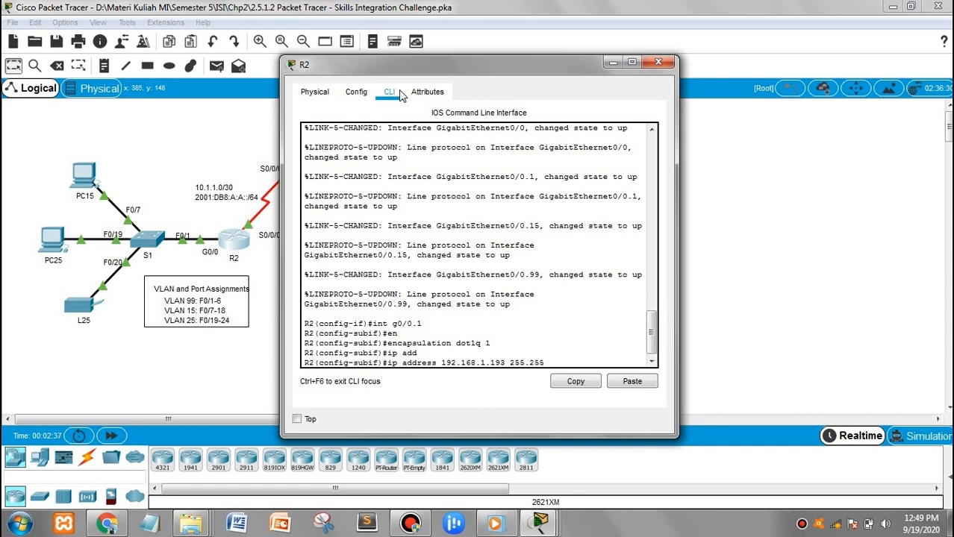
pyautogui.write('.255.224')
pyautogui.press('Return')
pyautogui.write('int')
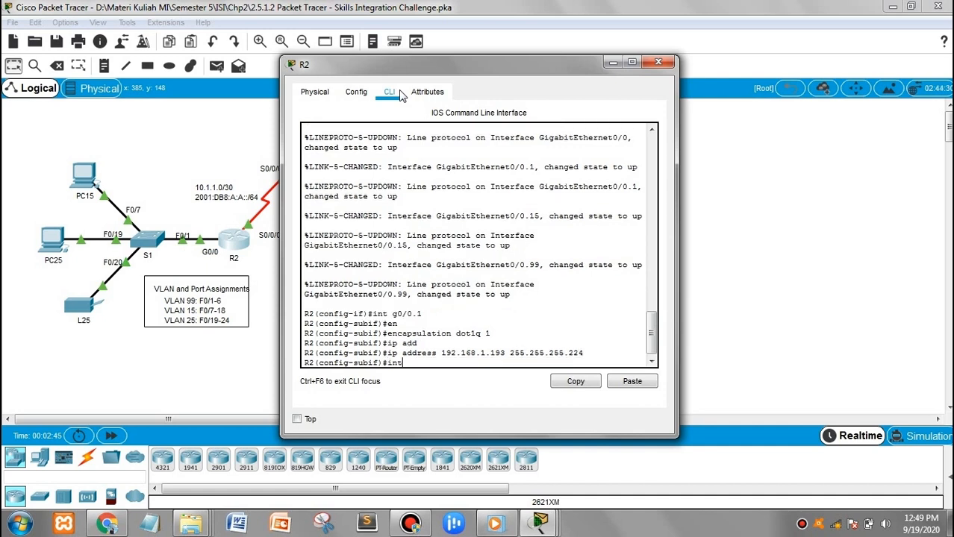
pyautogui.write(' g0/0.15')
pyautogui.press('Return')
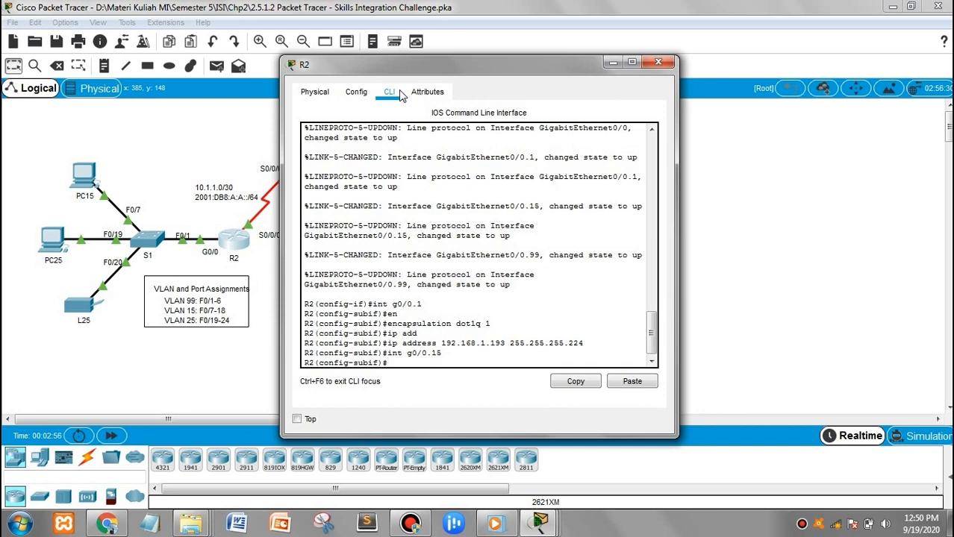
# Tag subinterface G0/0.15 with dot1q VLAN 15
pyautogui.write('en')
pyautogui.press('Tab')
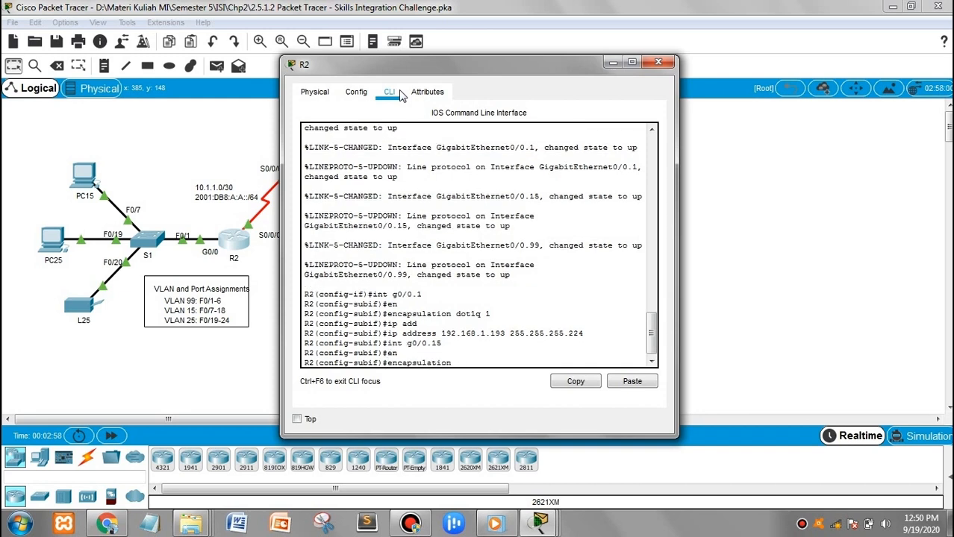
pyautogui.write('dot1q 15')
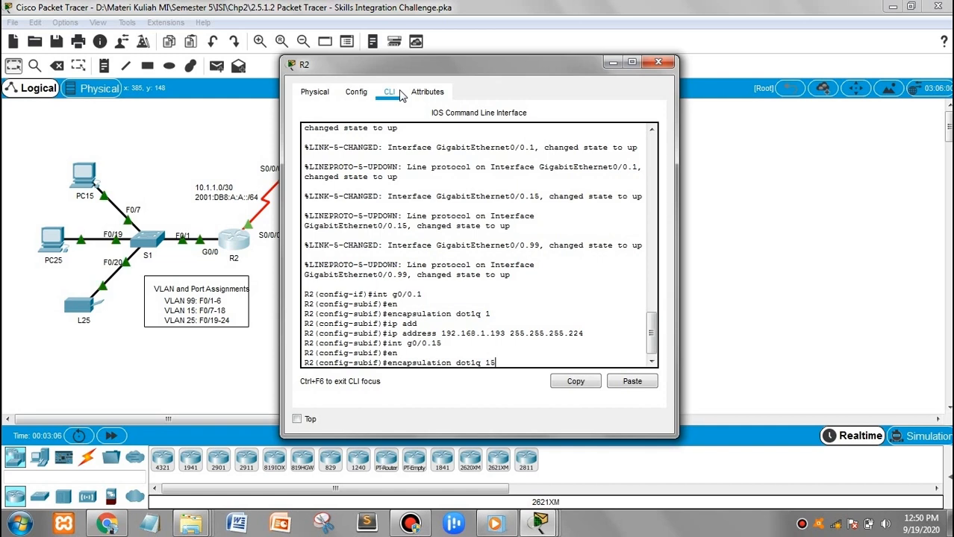
pyautogui.press('Return')
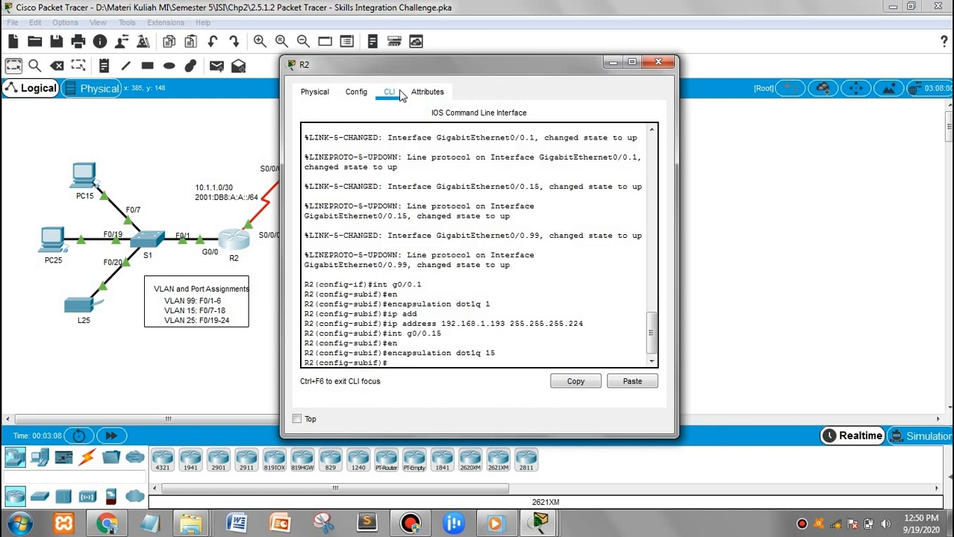
# Give G0/0.15 the address 192.168.1.1 255.255.255.128, then enter subinterface G0/0.25
pyautogui.write('ip add')
pyautogui.press('Tab')
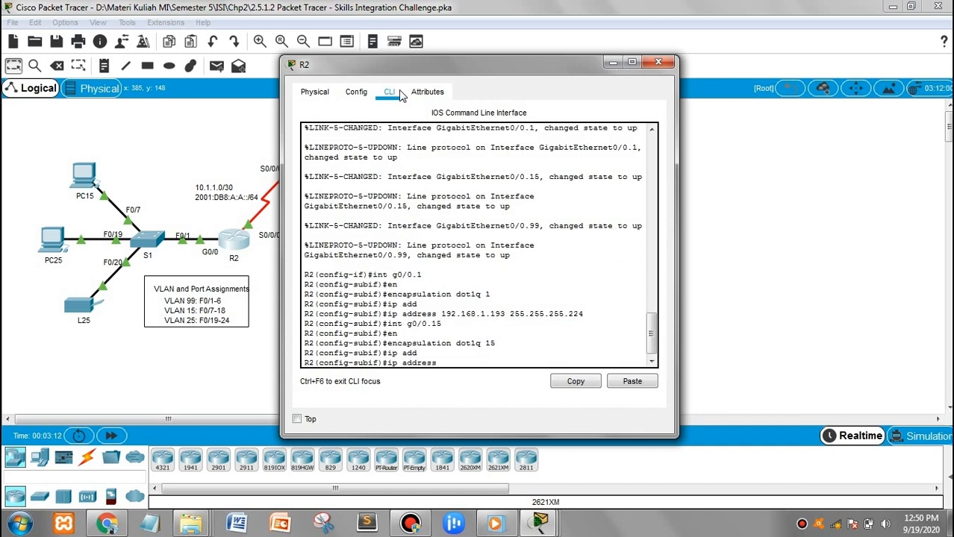
pyautogui.write('192')
pyautogui.write('.168.1.1 255.255.255')
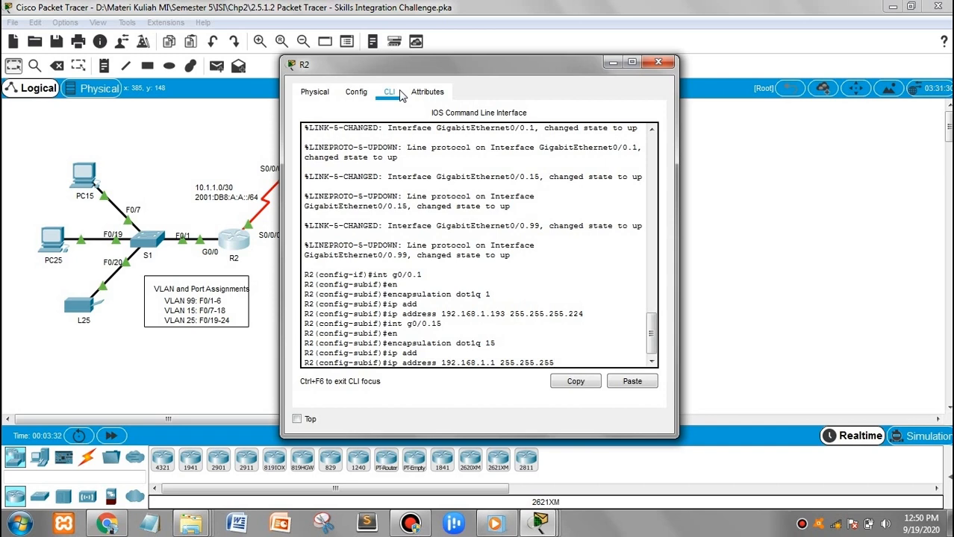
pyautogui.write('.128')
pyautogui.press('Return')
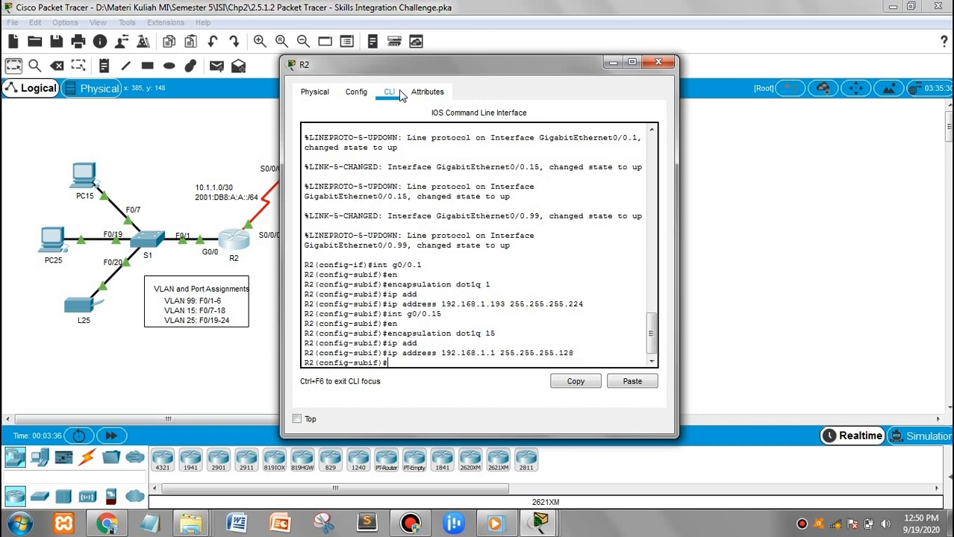
pyautogui.write('int g0/0.25')
pyautogui.press('Return')
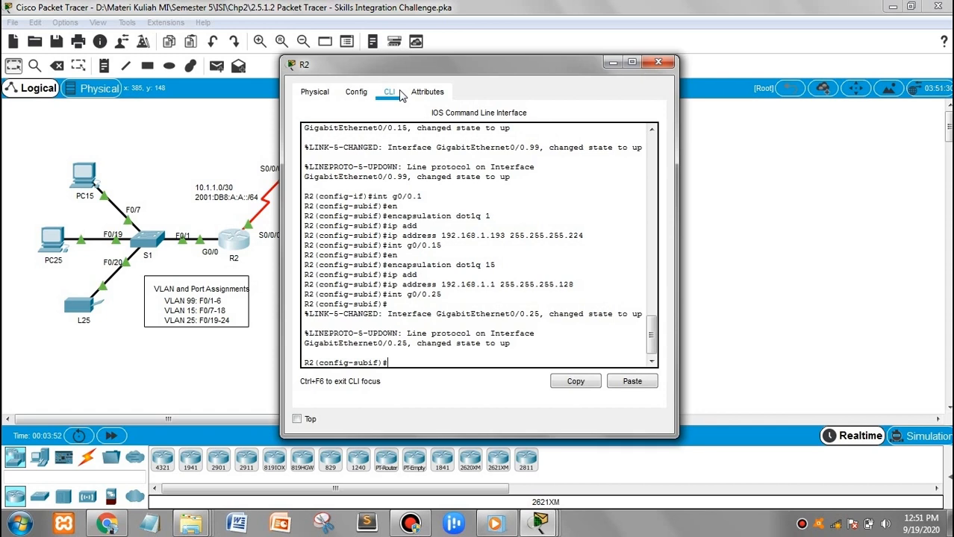
# Try assigning 192.168.1.129 255.255.255.192 to G0/0.25, rejected for missing encapsulation
pyautogui.write('ip add')
pyautogui.press('Tab')
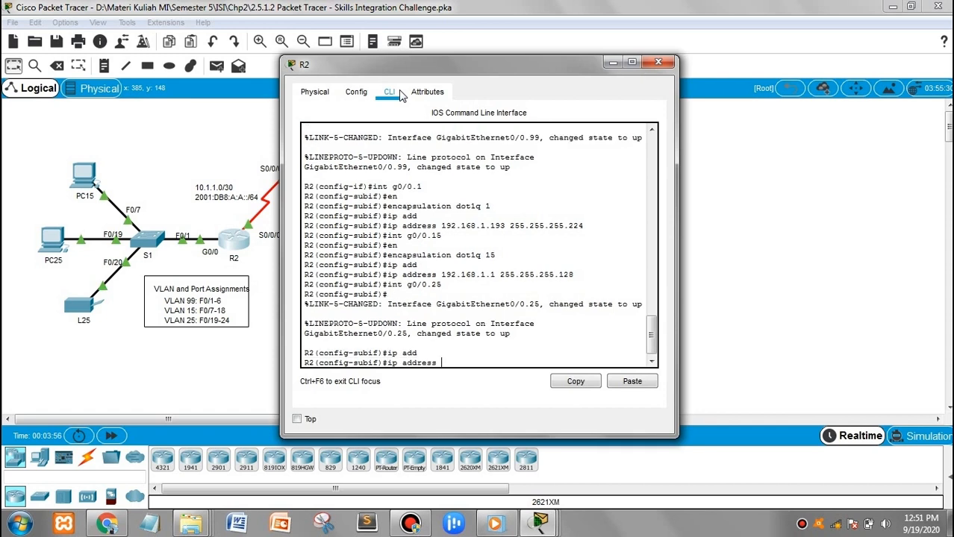
pyautogui.write('192.168.1.129 255.255.255')
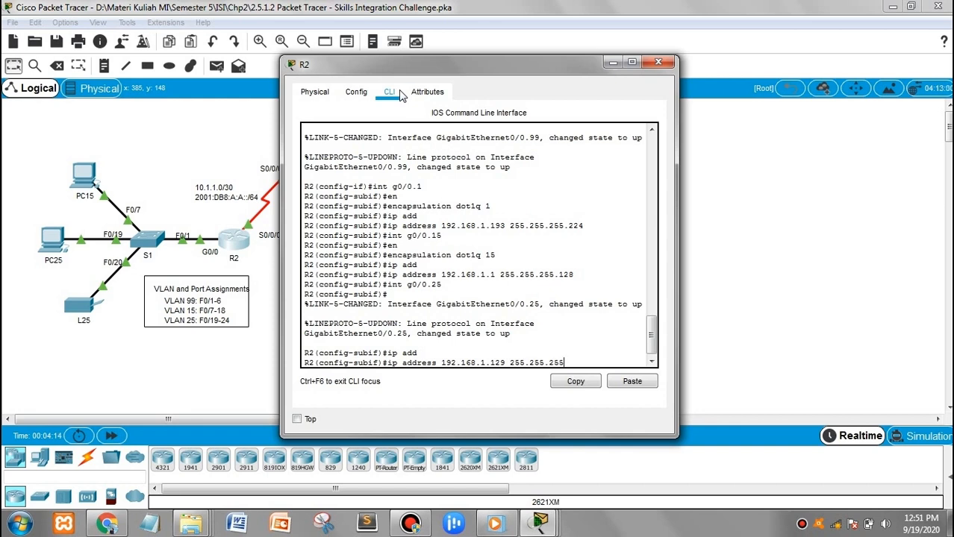
pyautogui.write('.192')
pyautogui.press('Return')
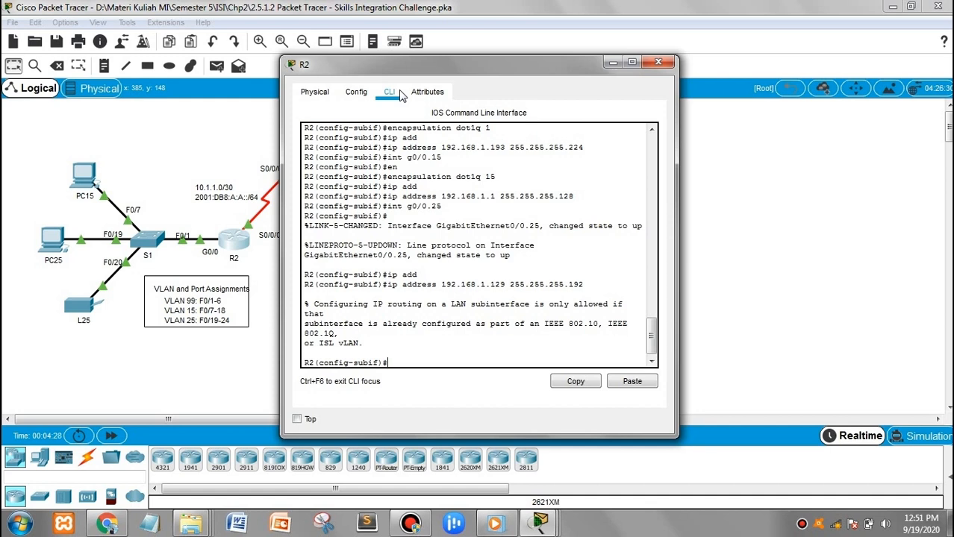
# Add the IPv6 link-local address FE80::2 to G0/0.25
pyautogui.write('ipv6 add')
pyautogui.press('Tab')
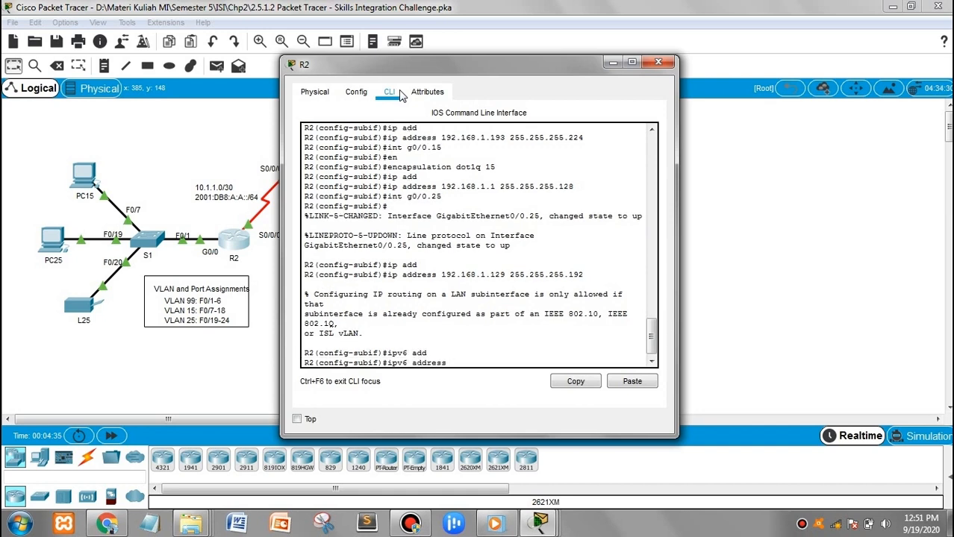
pyautogui.write('FE80::2 link')
pyautogui.press('Tab')
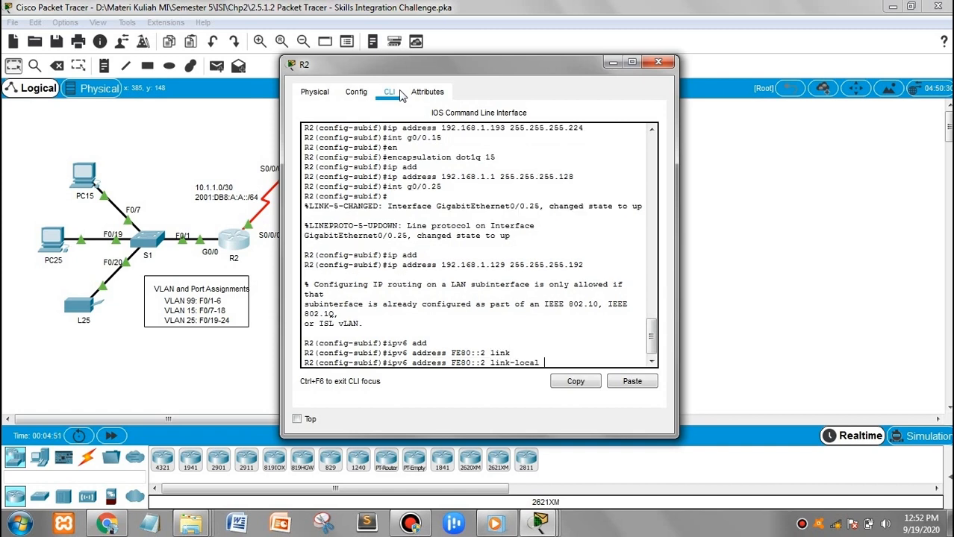
pyautogui.press('Return')
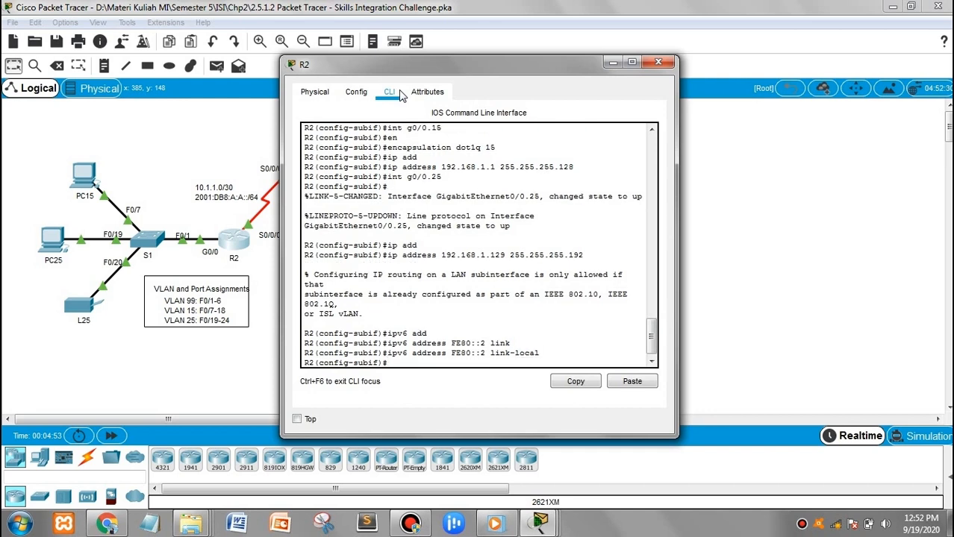
# Add the IPv6 address 2001:DB8:A:25::1/64 to G0/0.25
pyautogui.write('ipv6 addd')
pyautogui.press('Tab')
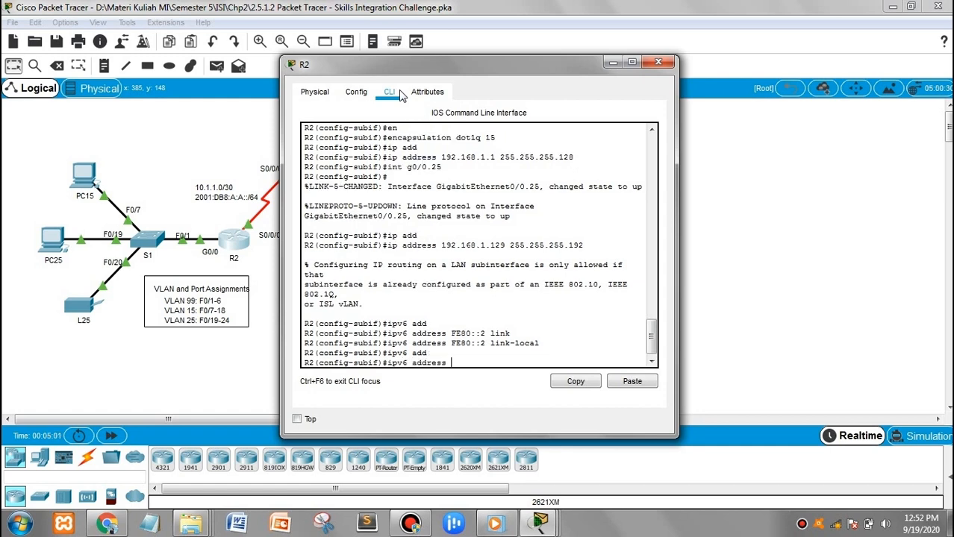
pyautogui.write('2001:DB8:A:25::1/64')
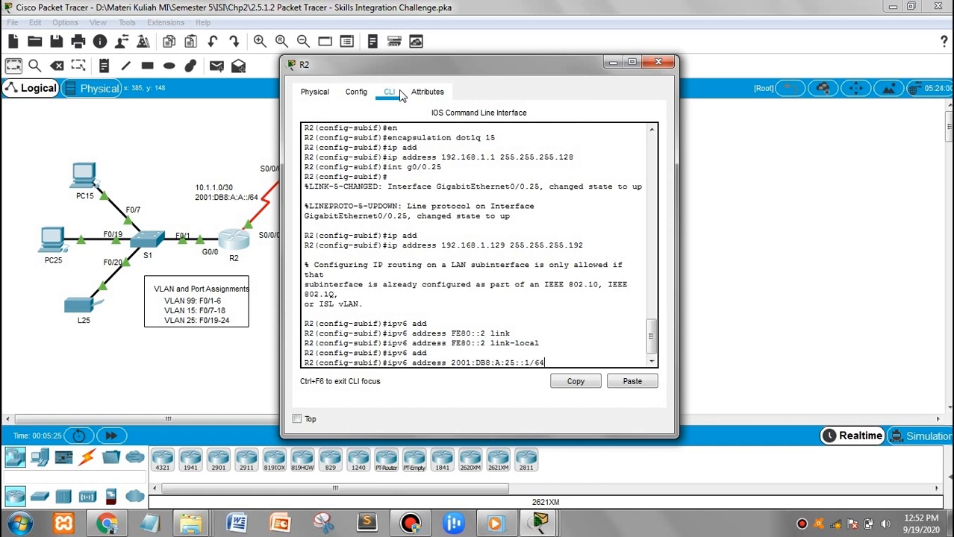
pyautogui.press('Return')
pyautogui.write('int')
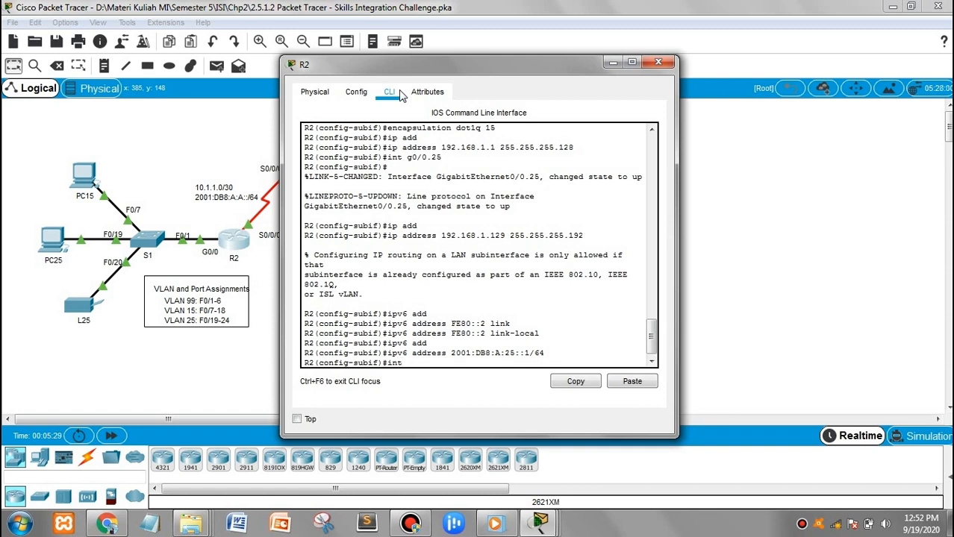
pyautogui.write(' g0')
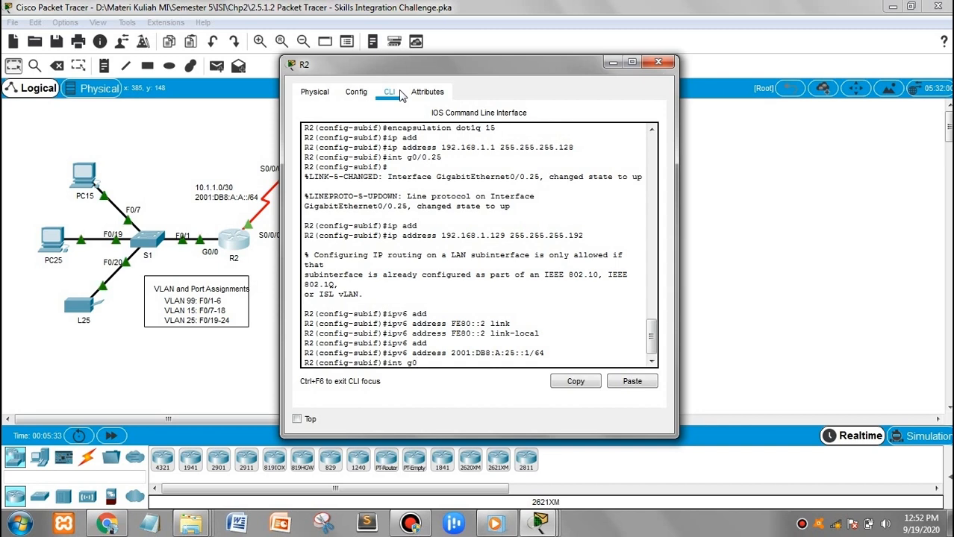
pyautogui.write('/0')
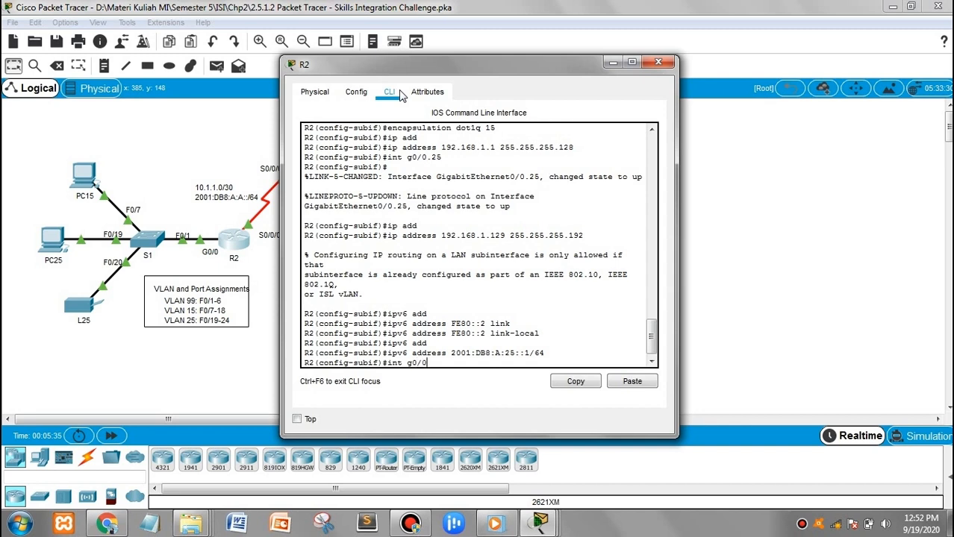
pyautogui.write('.99')
# Enter subinterface G0/0.99 and make it dot1q native VLAN 99
pyautogui.press('Return')
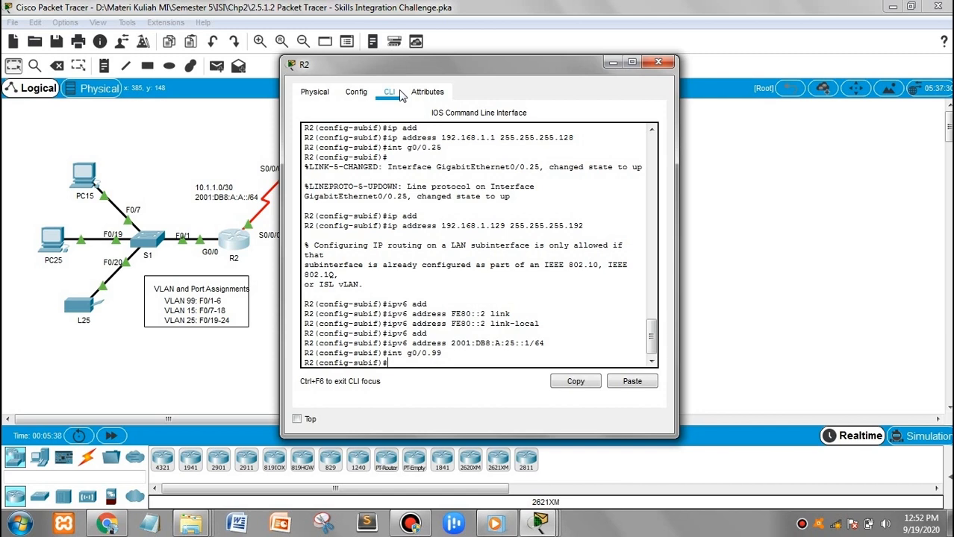
pyautogui.write('enc')
pyautogui.press('Tab')
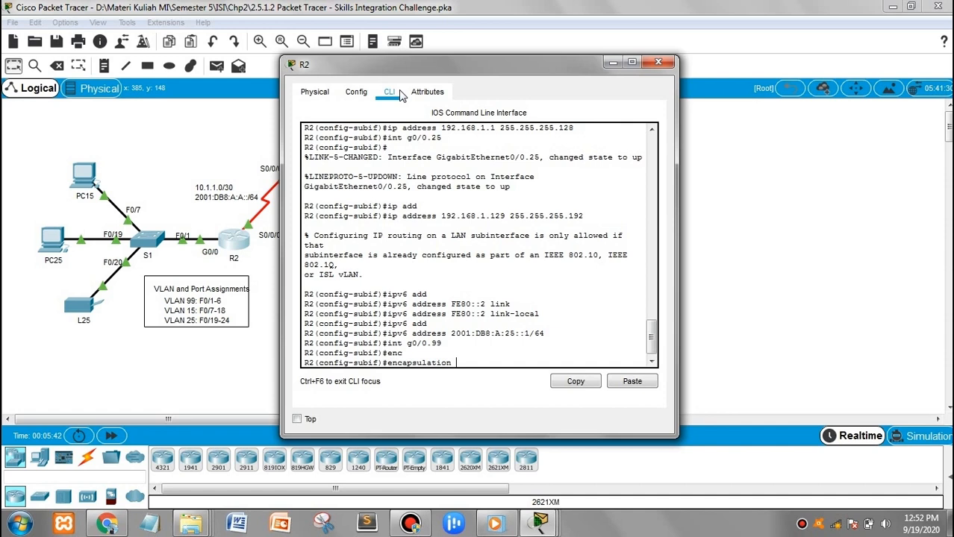
pyautogui.write('dot1q 99 nat')
pyautogui.press('Tab')
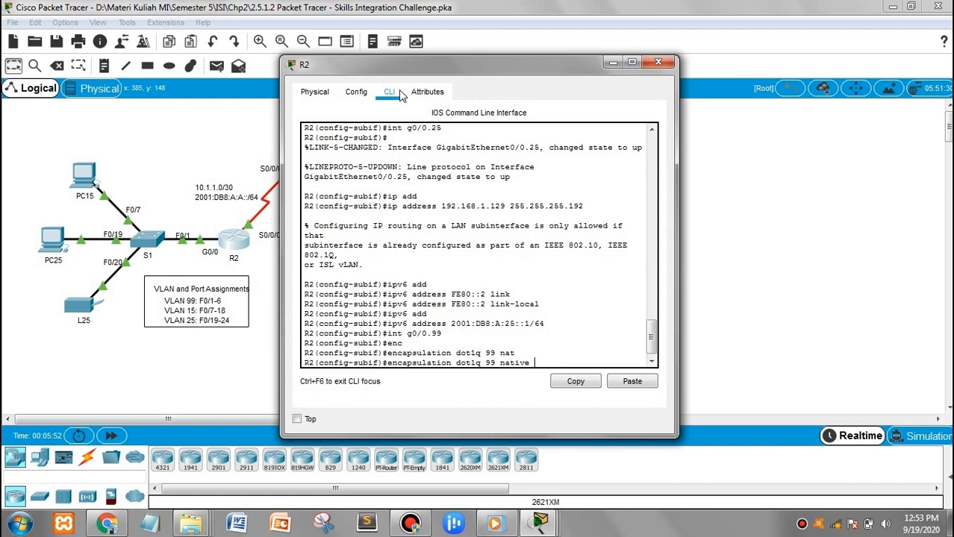
pyautogui.press('Return')
# Assign 192.168.1.225 255.255.255.224 to G0/0.99 and return to global configuration
pyautogui.write('ip')
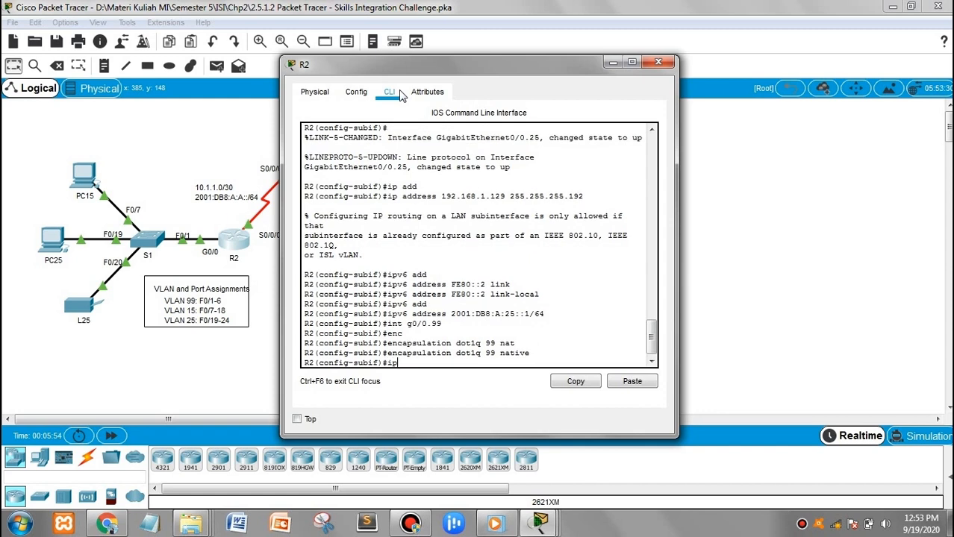
pyautogui.write(' add')
pyautogui.press('Tab')
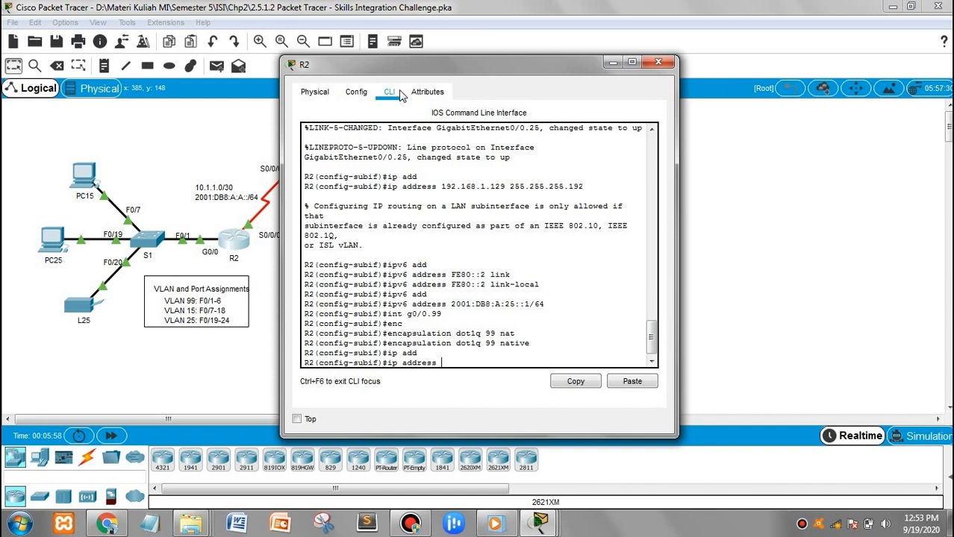
pyautogui.write('192.168.1.225 255')
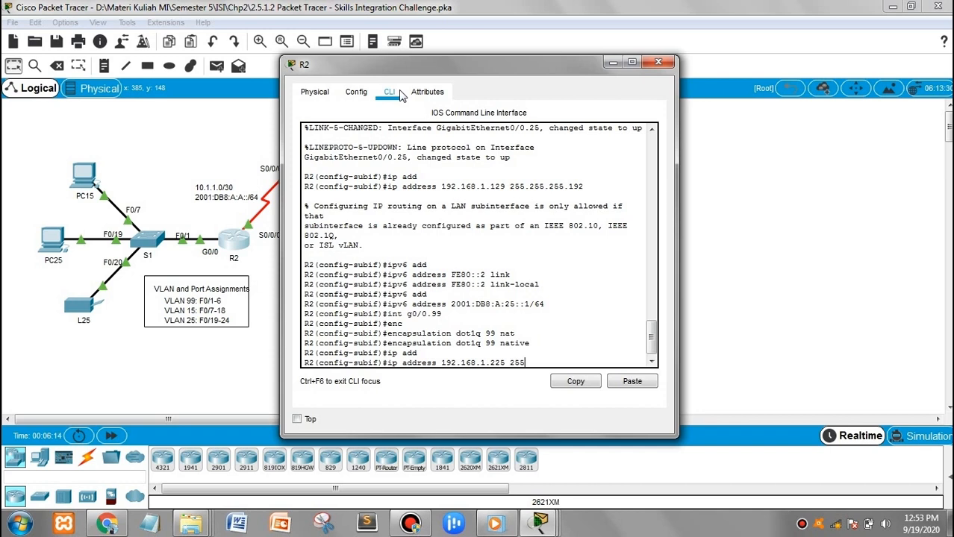
pyautogui.write('.255.255.224')
pyautogui.press('Return')
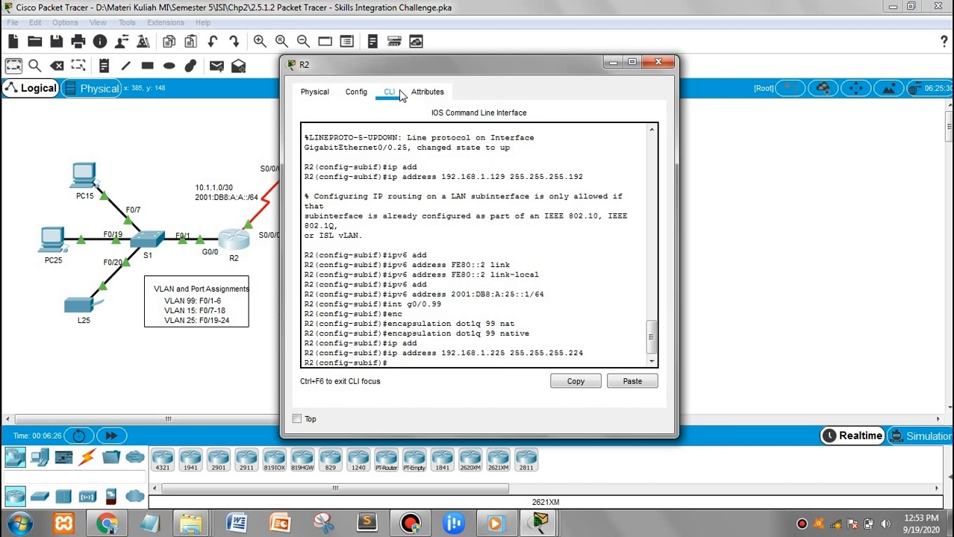
pyautogui.write('exit')
pyautogui.press('Return')
pyautogui.press('Return')
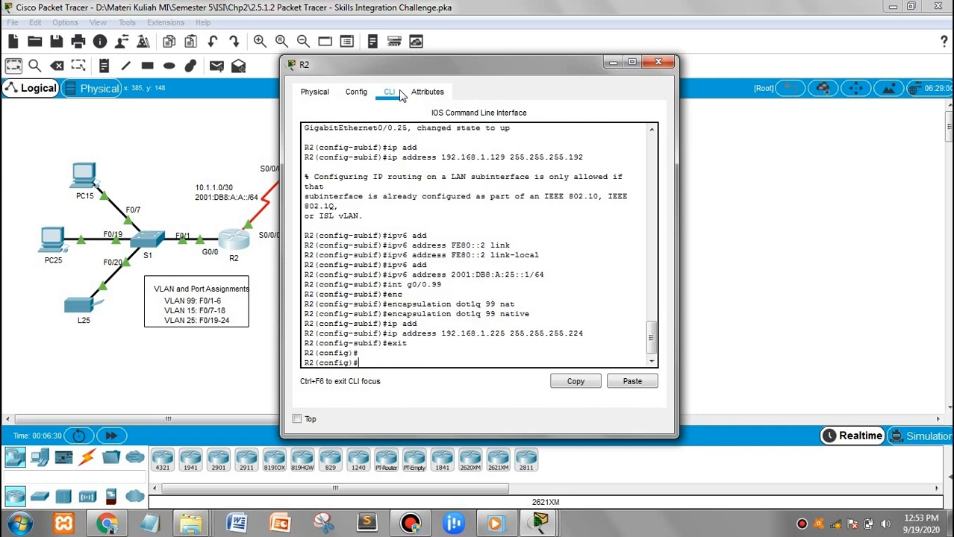
# Create local username R1 with its CHAP password on R2
pyautogui.write('user')
pyautogui.press('Tab')
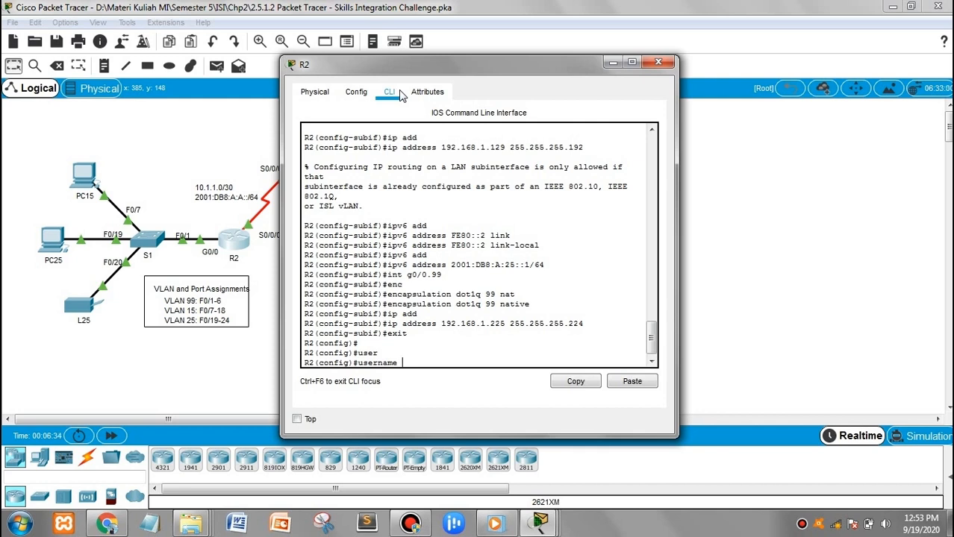
pyautogui.write('R1')
pyautogui.write(' pas')
pyautogui.write('s')
pyautogui.press('Tab')
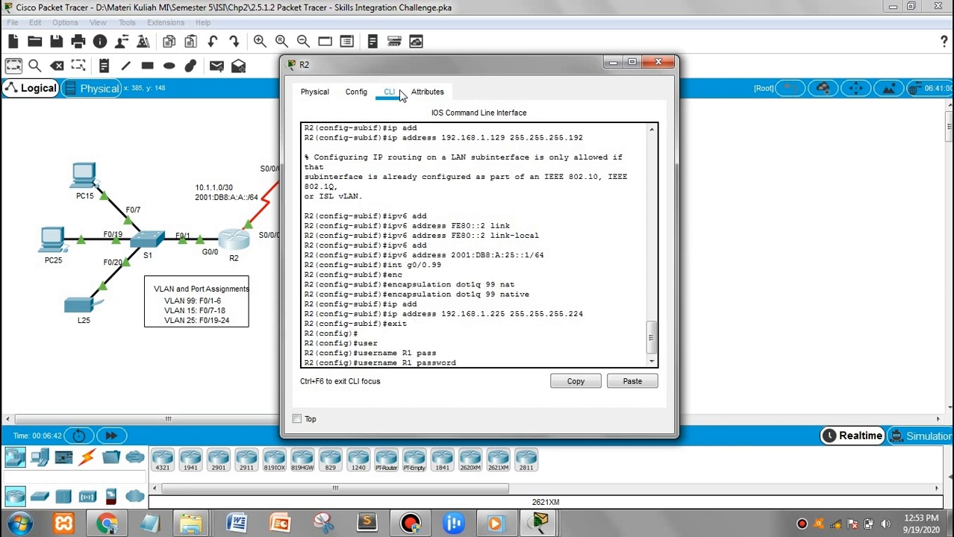
pyautogui.write('cisco')
pyautogui.press('Return')
# Set PPP encapsulation on serial interface S0/0/0
pyautogui.write('i')
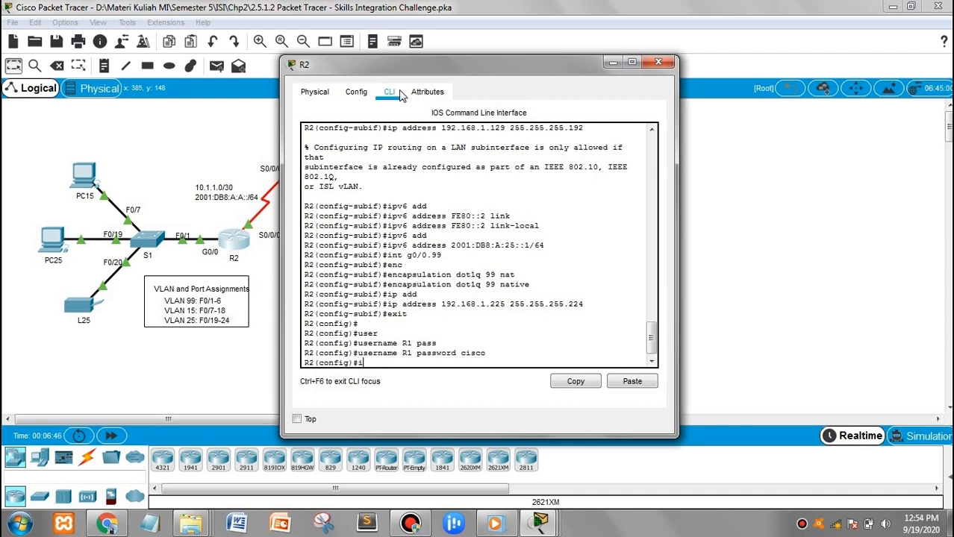
pyautogui.write('nt s0/0/0')
pyautogui.press('Return')
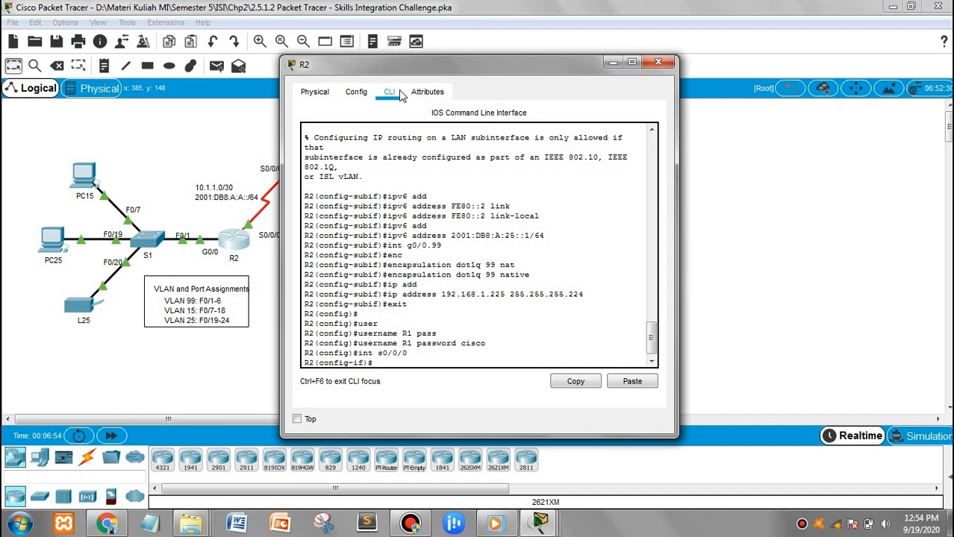
pyautogui.write('en')
pyautogui.press('Tab')
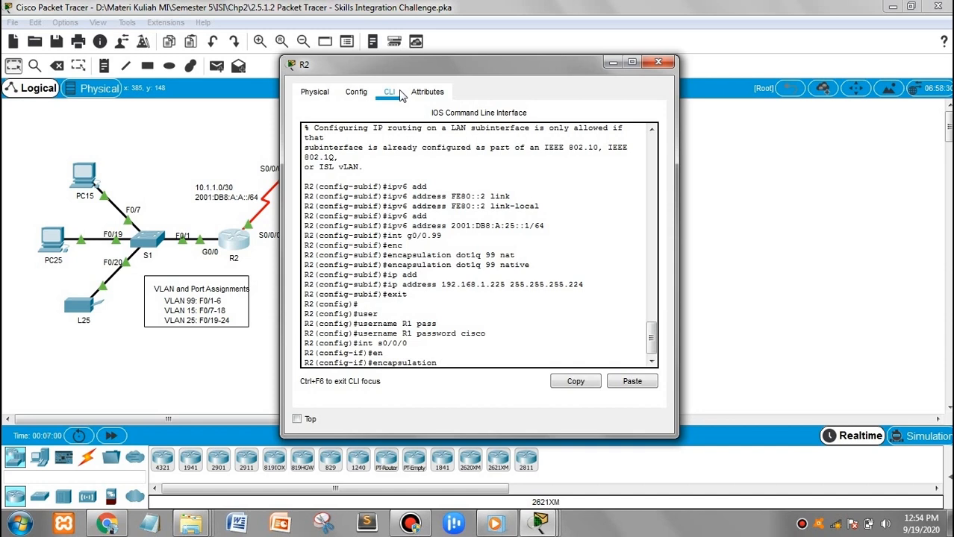
pyautogui.write('ppp')
pyautogui.press('BackSpace')
pyautogui.press('BackSpace')
pyautogui.press('BackSpace')
pyautogui.write('ppp')
pyautogui.press('Return')
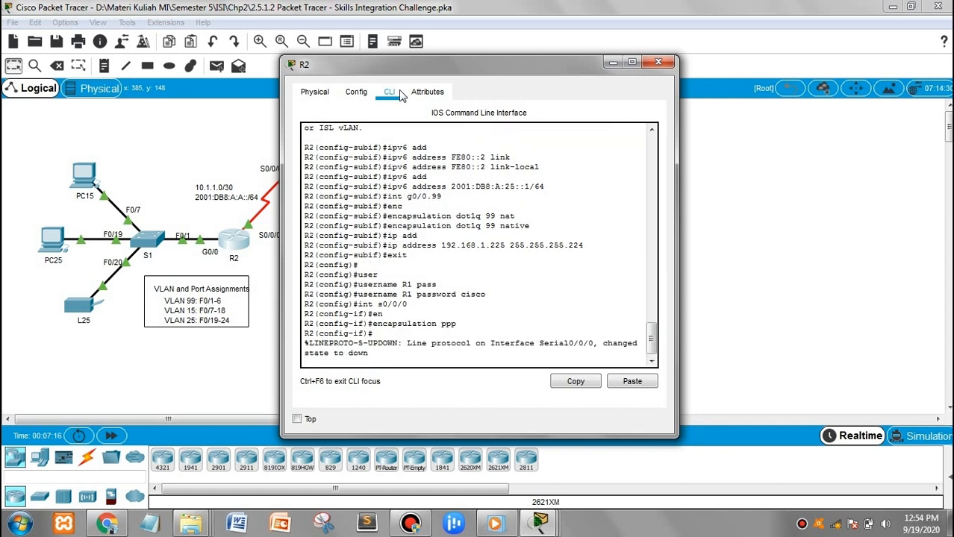
pyautogui.press('Return')
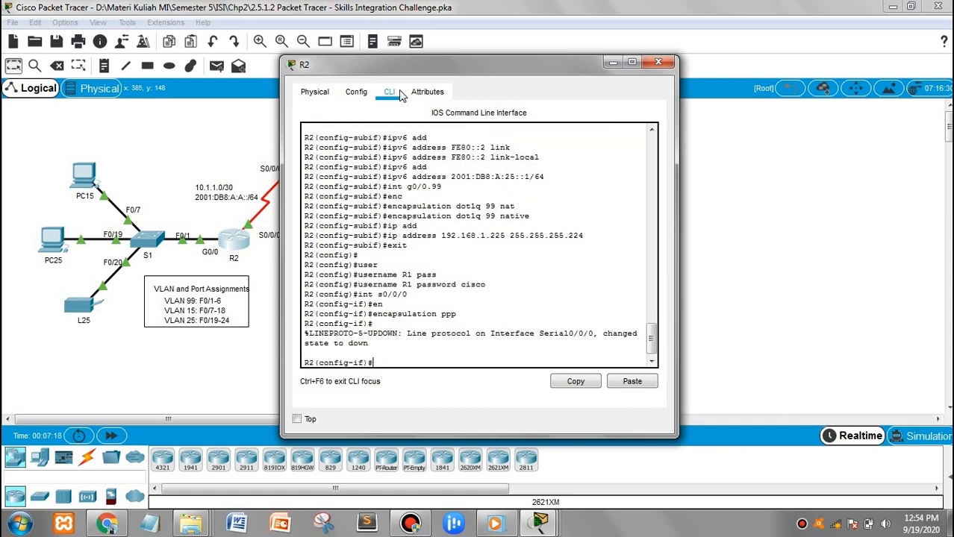
# Set CHAP as S0/0/0's PPP authentication and exit to global configuration
pyautogui.write('ppp au')
pyautogui.press('Tab')
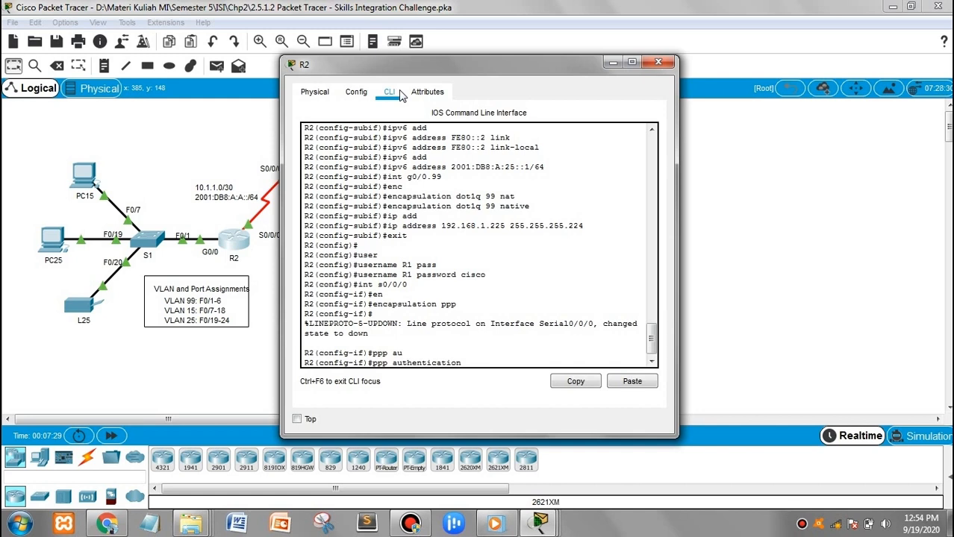
pyautogui.write('chap')
pyautogui.press('Return')
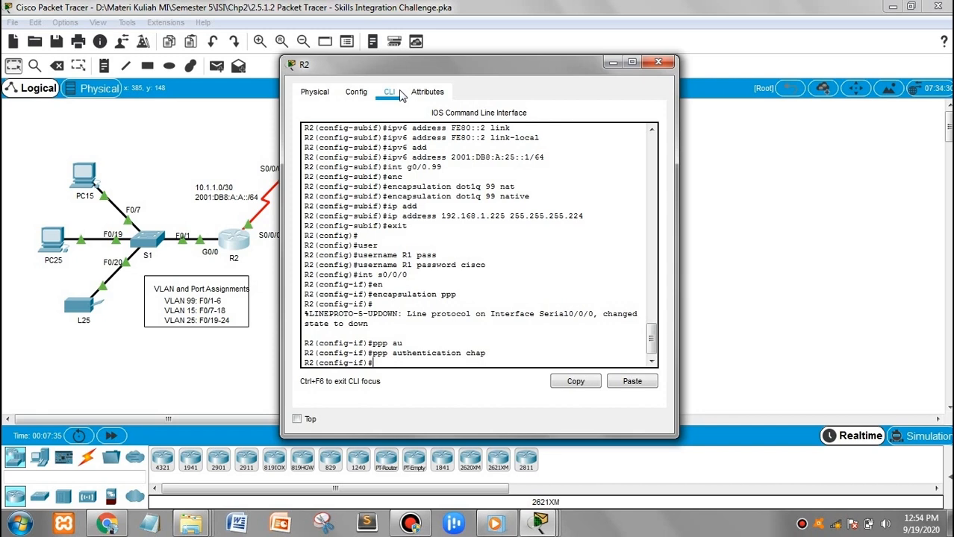
pyautogui.write('exit')
pyautogui.press('Return')
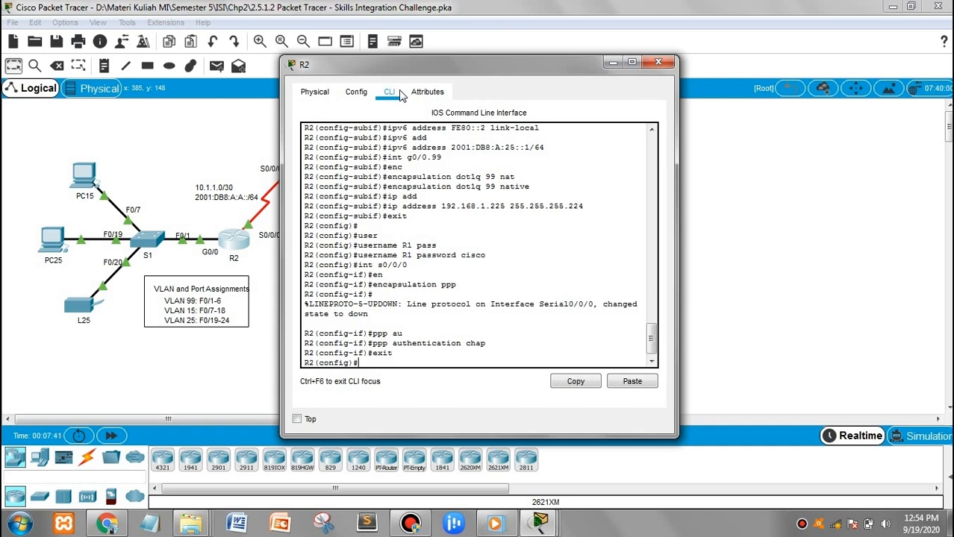
# Add the IPv6 default route ::/0 out Serial0/0/0
pyautogui.write('ipv6 route')
pyautogui.write('::/0 s0/0/0')
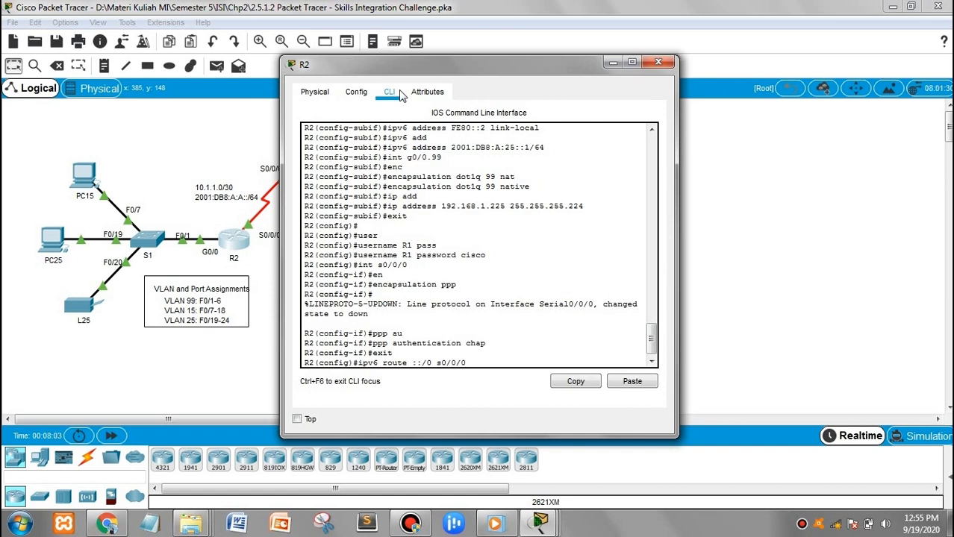
pyautogui.press('Return')
# Enable IPv6 unicast-routing on R2
pyautogui.write('en')
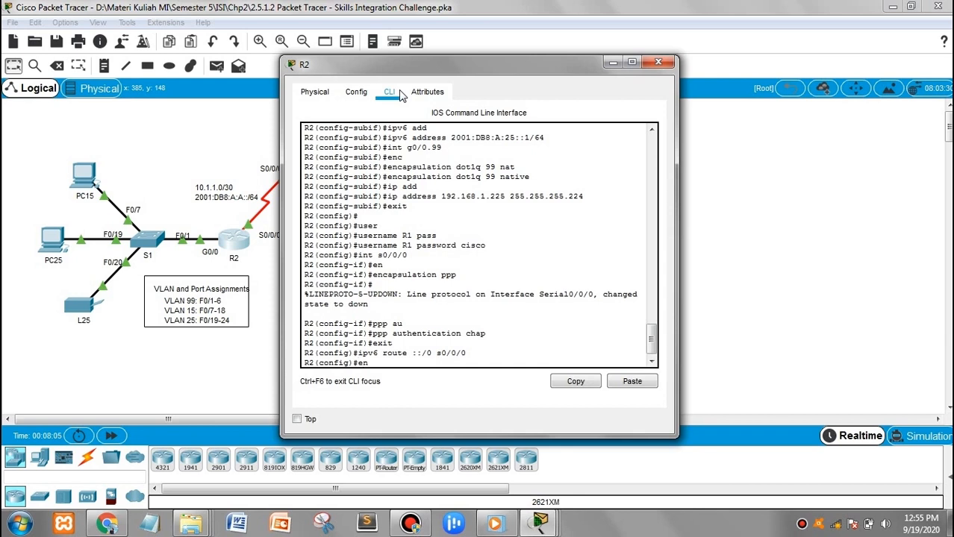
pyautogui.press('Tab')
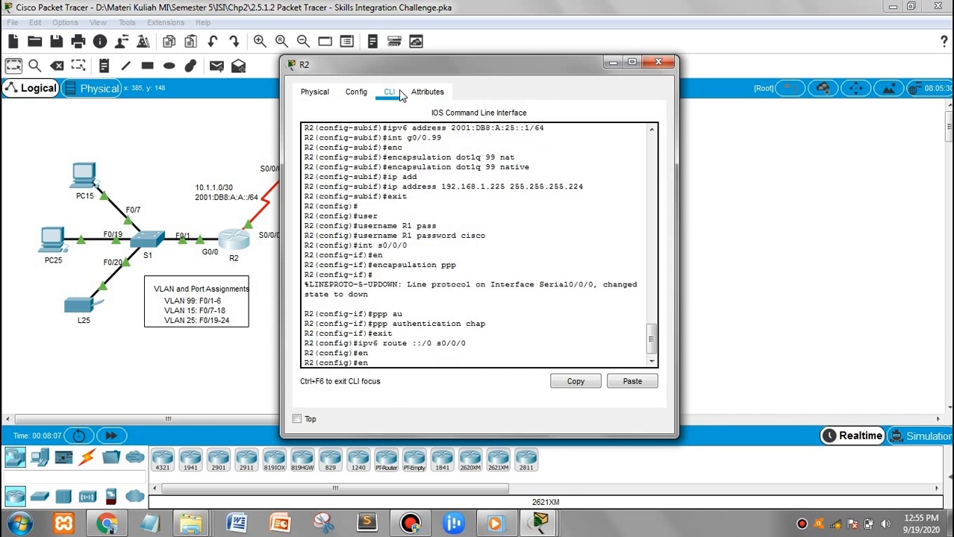
pyautogui.press('BackSpace')
pyautogui.press('BackSpace')
pyautogui.write('ipv6 uni')
pyautogui.press('Tab')
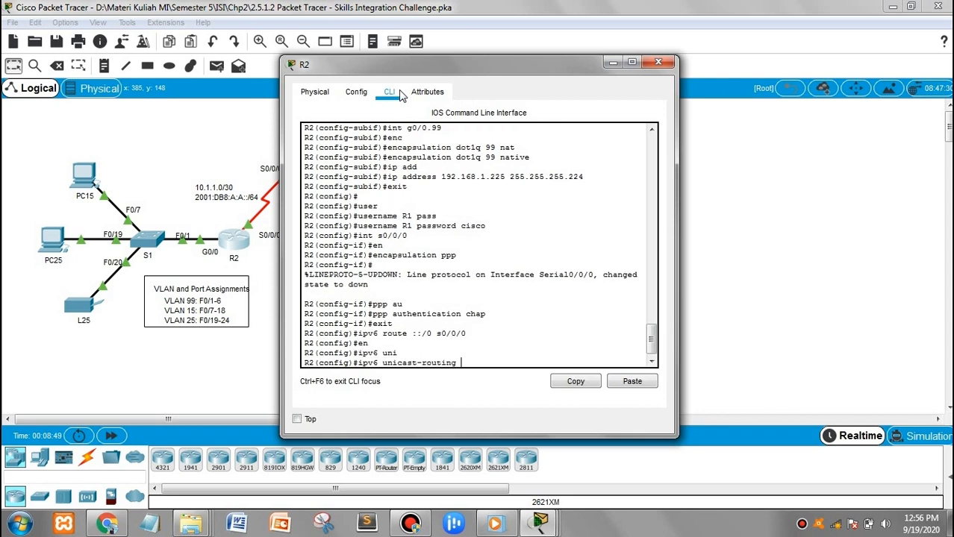
pyautogui.press('Return')
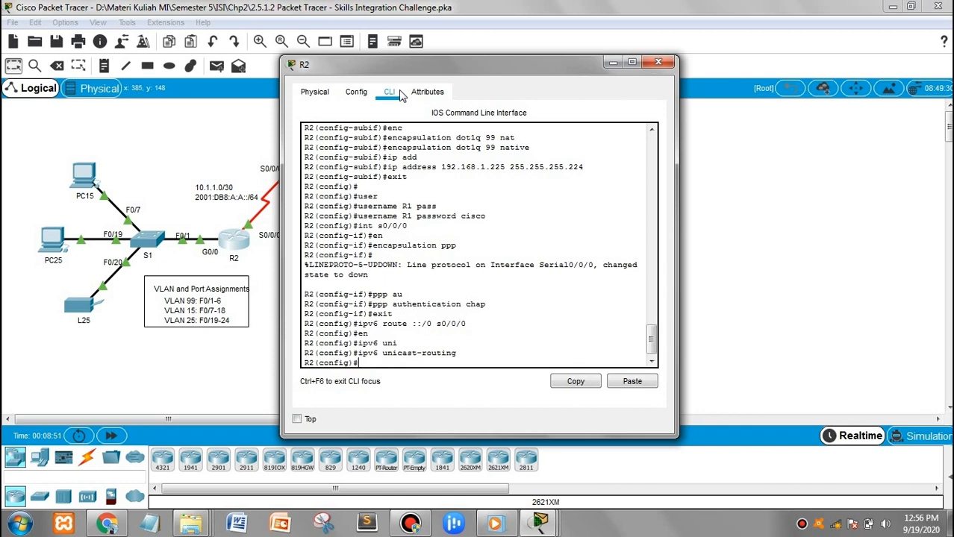
# Start OSPF process 1 on R2 with 'router ospf 1'
pyautogui.write('rr')
pyautogui.press('BackSpace')
pyautogui.write('o')
pyautogui.press('Tab')
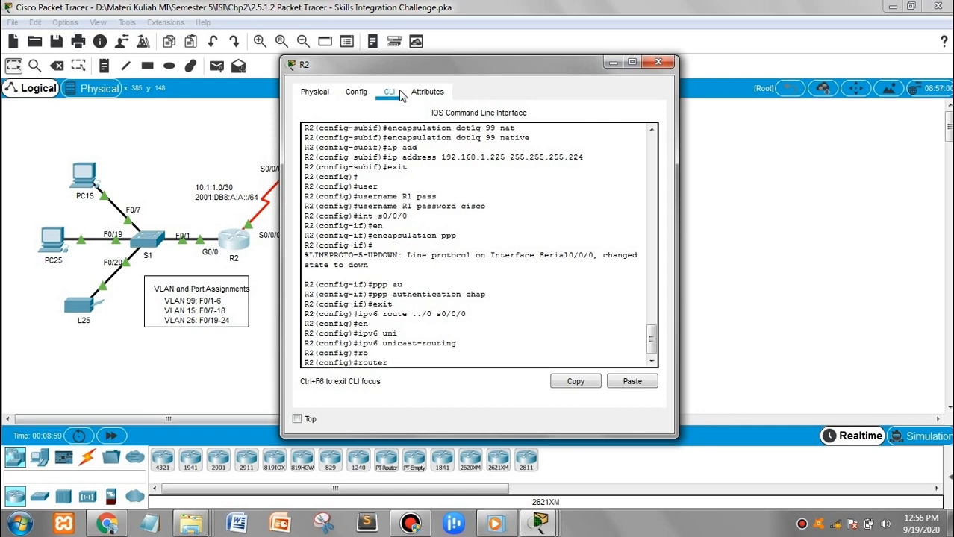
pyautogui.write('ospf 1')
pyautogui.press('Return')
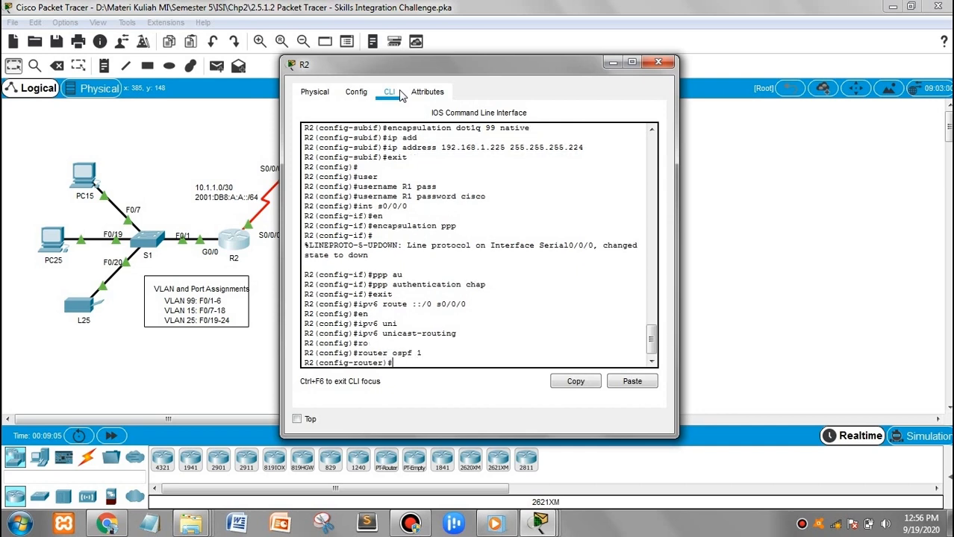
# Set the OSPF router ID to 2.2.2.2 and enable log-adjacency-changes
pyautogui.write('rrou')
pyautogui.press('Tab')
pyautogui.press('BackSpace')
pyautogui.press('BackSpace')
pyautogui.press('BackSpace')
pyautogui.write('ou')
pyautogui.press('Tab')
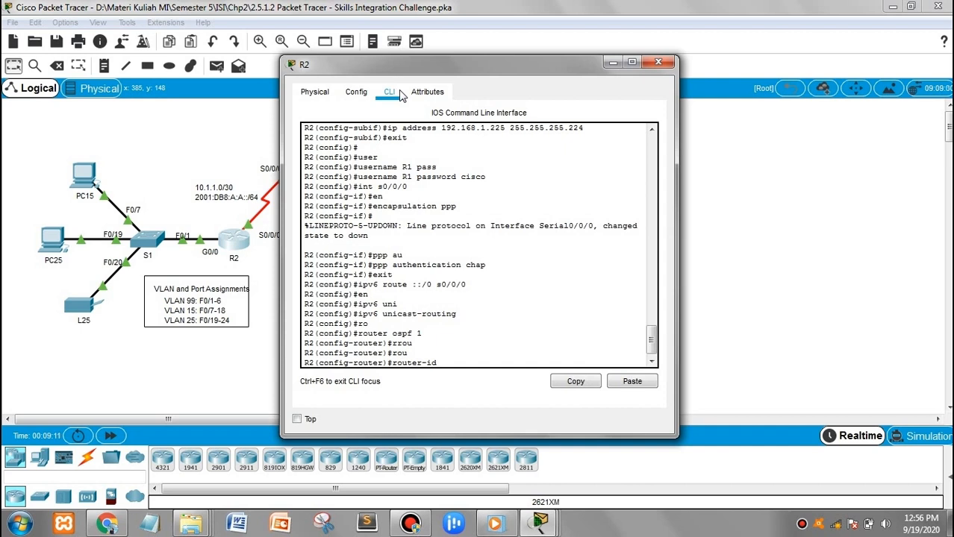
pyautogui.write('2.2.2.2')
pyautogui.press('Return')
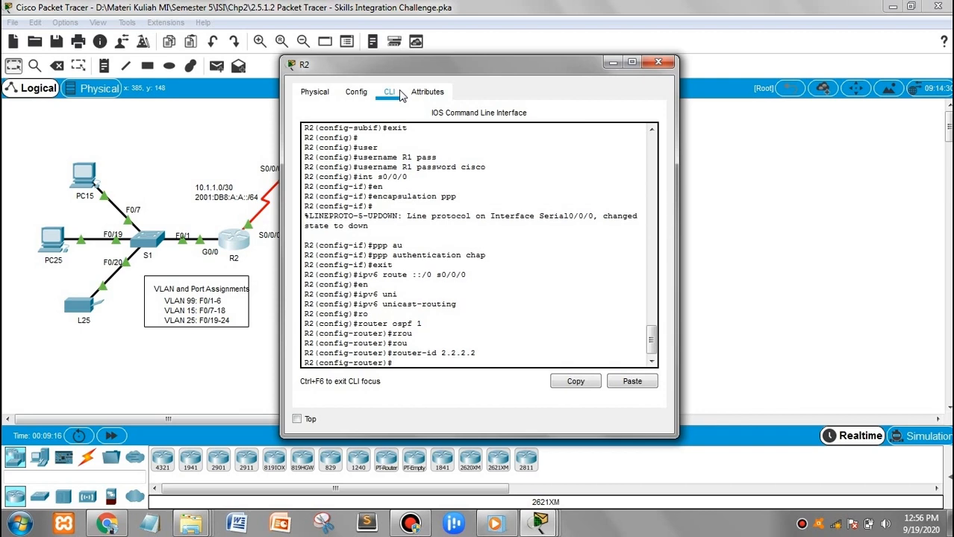
pyautogui.write('log')
pyautogui.press('Tab')
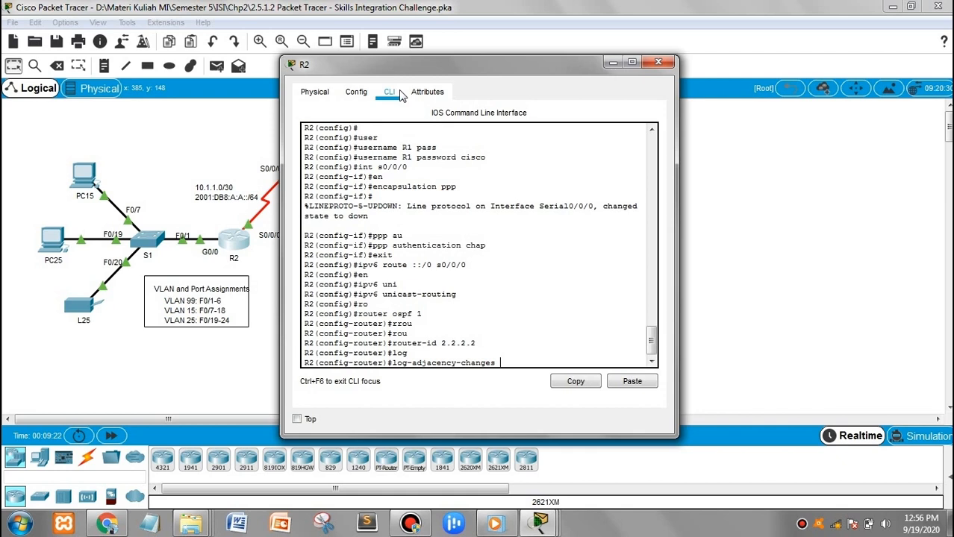
pyautogui.press('Return')
# Advertise 10.1.1.0 0.0.0.3 and 192.168.1.0 0.0.0.127 in area 0
pyautogui.write('netw')
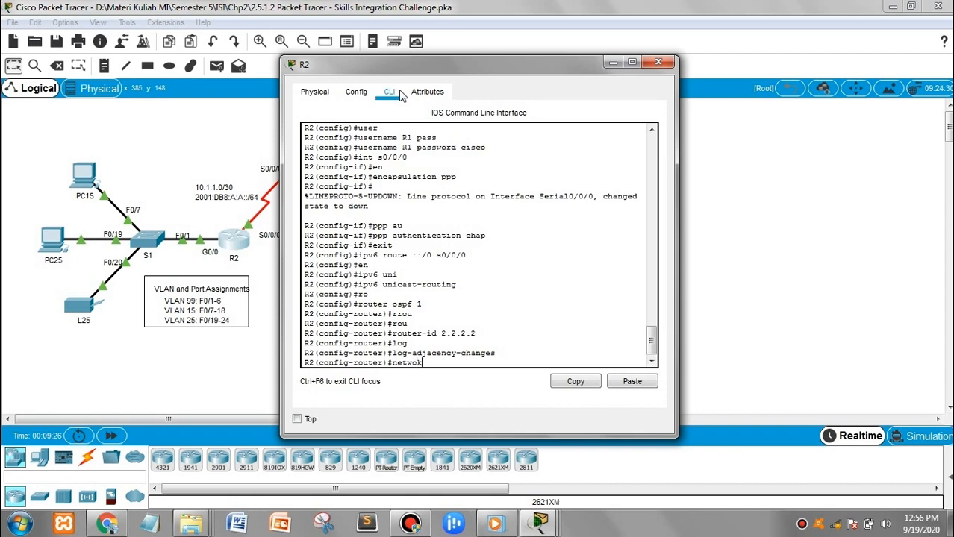
pyautogui.write('ork 10.1.1.0 0.0.0.3 area 0')
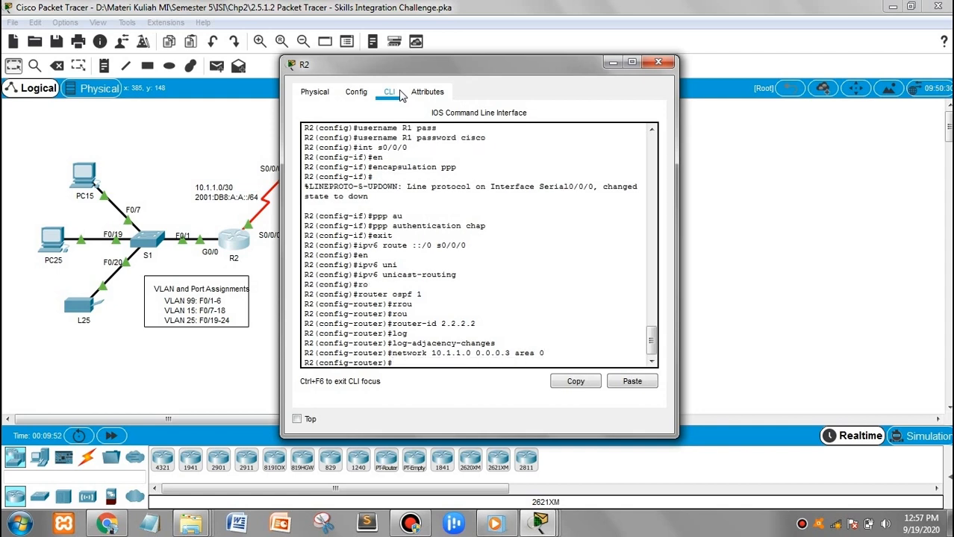
pyautogui.write('network 192.168.1.0 0.0.0')
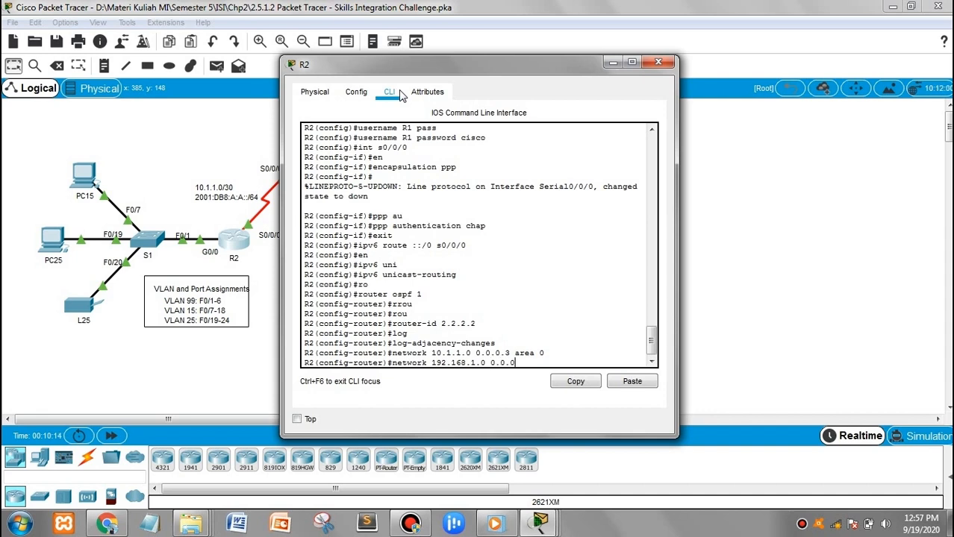
pyautogui.write('.127 area 0')
pyautogui.press('Return')
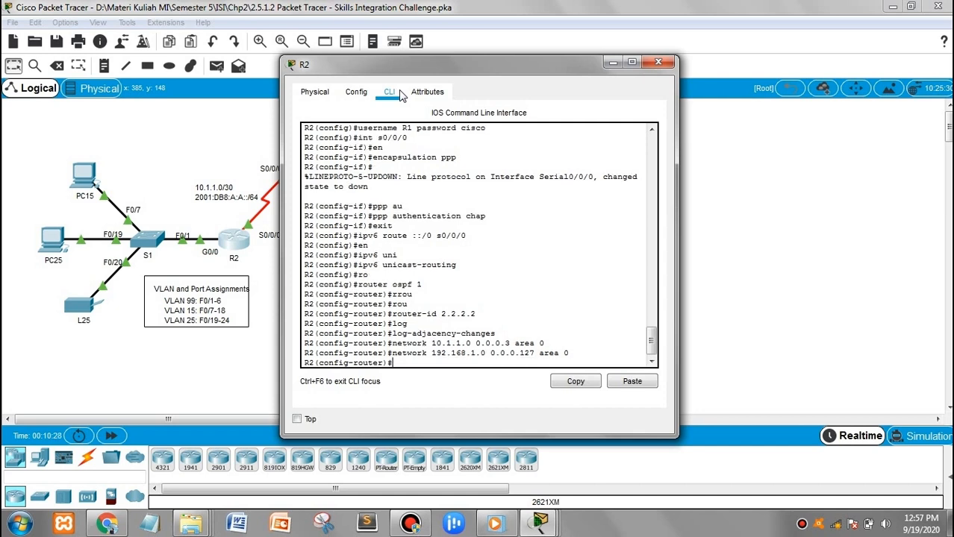
# Enter the 192.168.1.128 0.0.0.63 area 0 statement and fix its mistyped address
pyautogui.write('network 192.168.1.1288')
pyautogui.press('BackSpace')
pyautogui.press('BackSpace')
pyautogui.write('88')
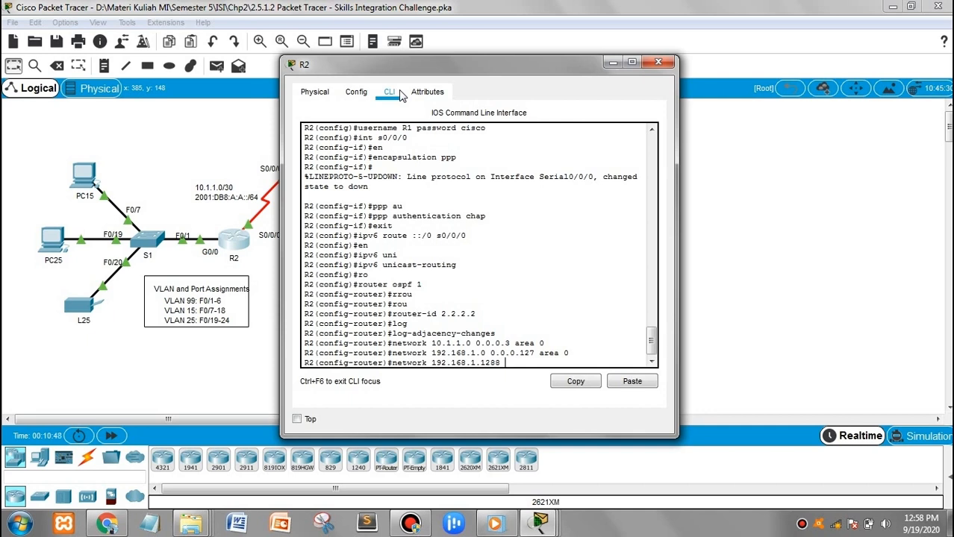
pyautogui.write('0.0.0.63 area 0')
pyautogui.press('Return')
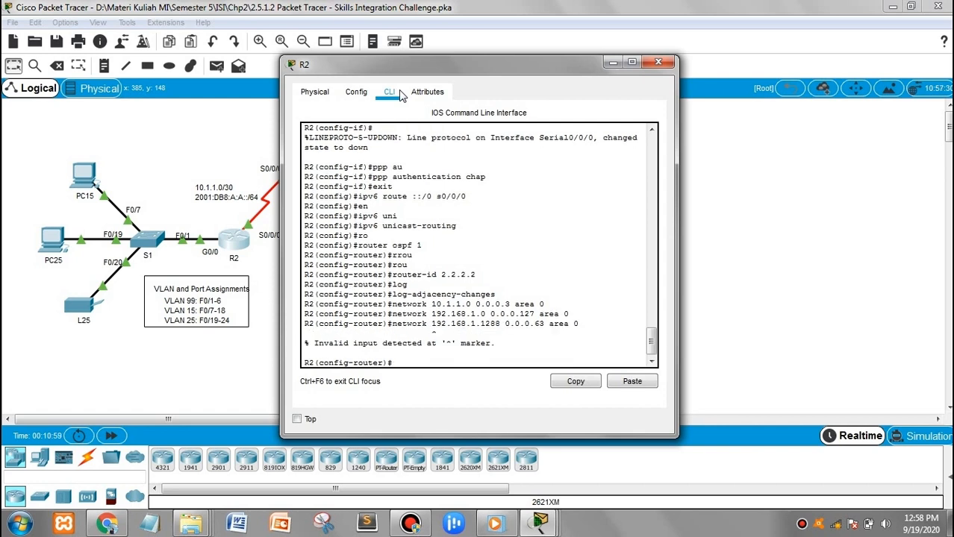
pyautogui.write('n')
pyautogui.press('BackSpace')
pyautogui.press('Up')
pyautogui.press('Left')
pyautogui.press('Left')
pyautogui.press('Left')
pyautogui.press('Left')
pyautogui.press('Left')
pyautogui.press('Left')
pyautogui.press('Left')
pyautogui.press('Left')
pyautogui.press('Left')
pyautogui.press('Left')
pyautogui.press('Left')
pyautogui.press('Left')
pyautogui.press('Left')
pyautogui.press('Left')
pyautogui.press('Left')
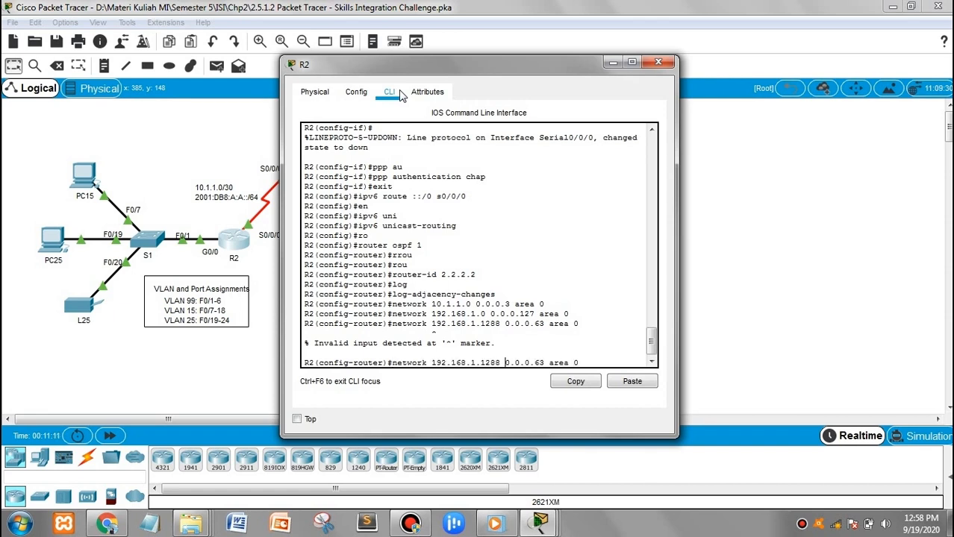
pyautogui.press('Left')
pyautogui.press('BackSpace')
# Submit the corrected 192.168.1.128 statement and advertise 192.168.1.192 0.0.0.31 in area 0
pyautogui.press('Return')
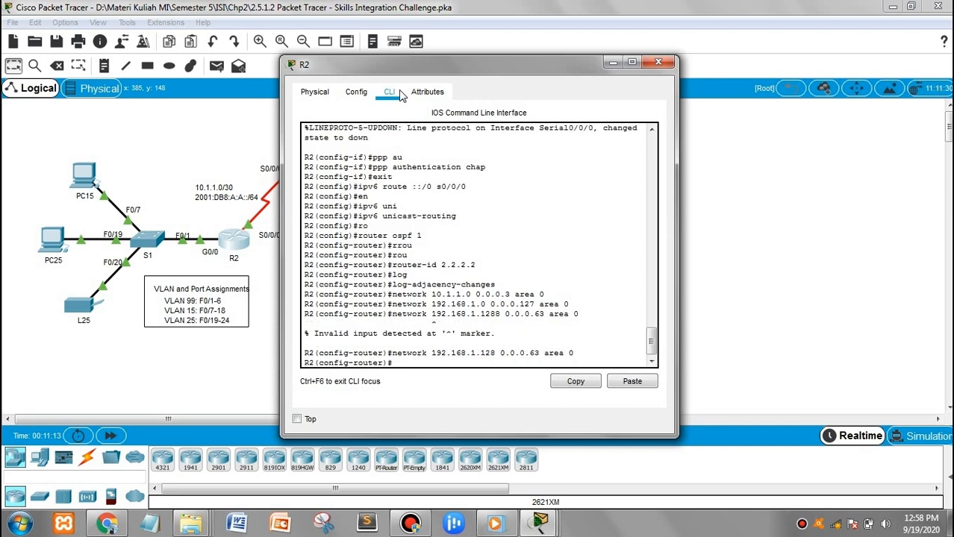
pyautogui.write('network')
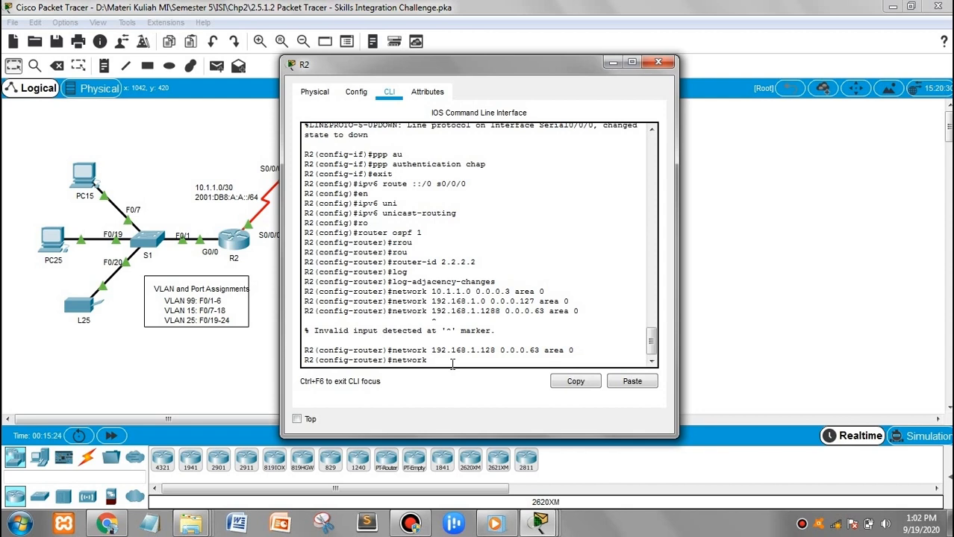
pyautogui.write('192.168.1.192 0.0.0.31 area 0')
pyautogui.press('Return')
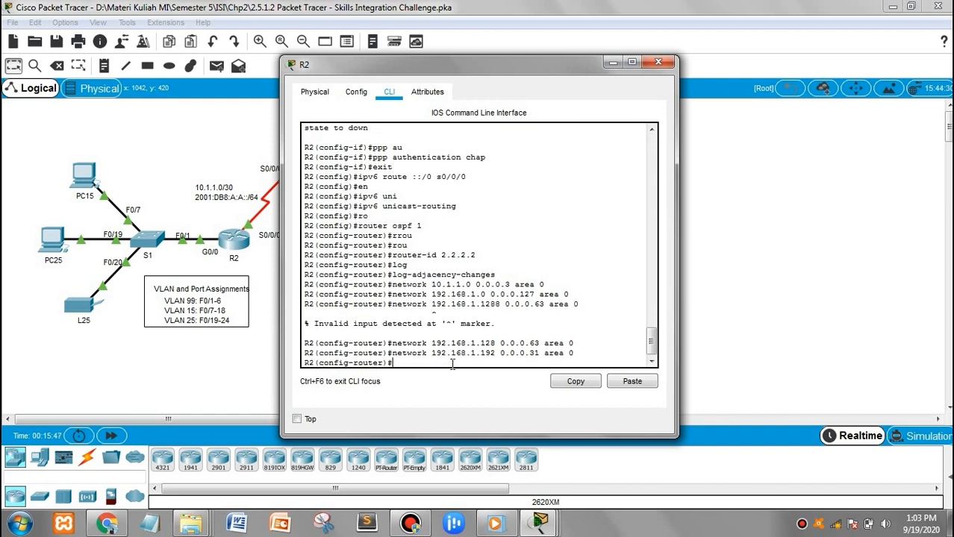
# Advertise 192.168.1.224 0.0.0.31 in area 0, then type 'ipv6 router ospf 1'
pyautogui.write('network 192.1688')
pyautogui.press('BackSpace')
pyautogui.write('.1.224 0.0.0.')
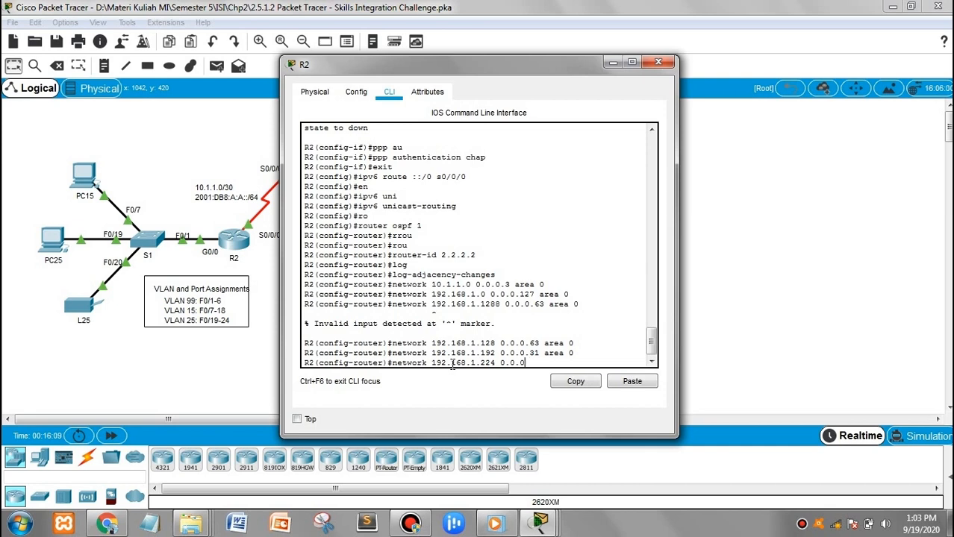
pyautogui.write('31 area 0')
pyautogui.press('Return')
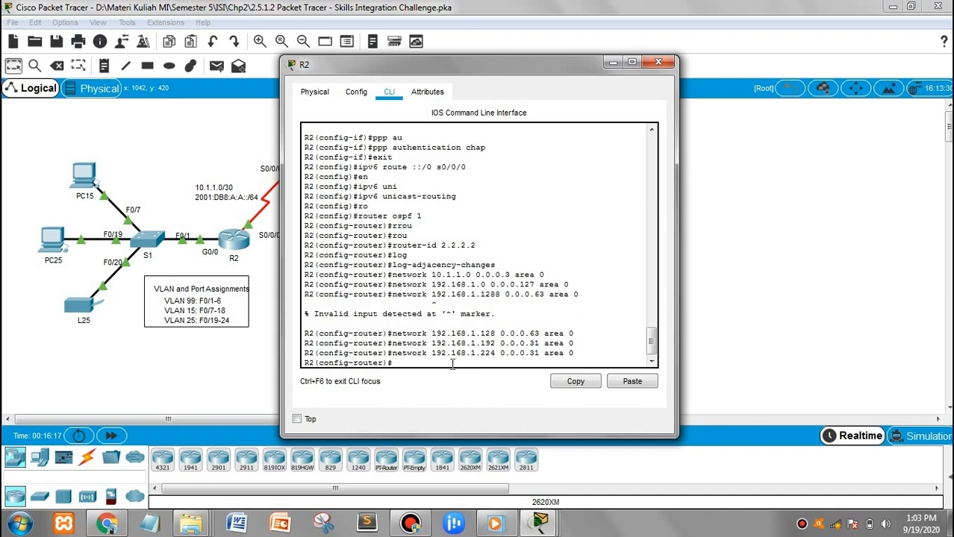
pyautogui.write('ipv6 router ospf 1')
# Start IPv6 OSPF process 1 with router ID 2.2.2.2 and adjacency-change logging
pyautogui.press('Return')
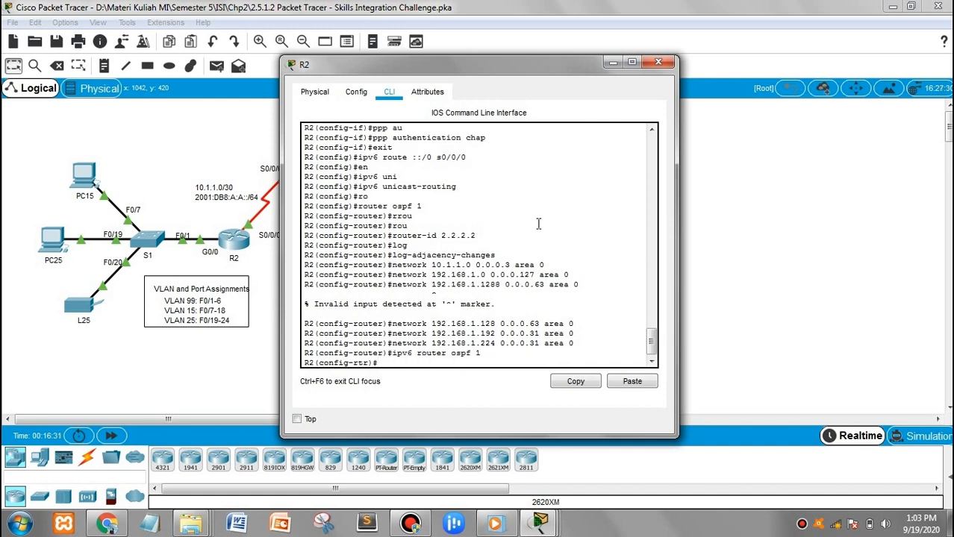
pyautogui.write('rou')
pyautogui.press('Tab')
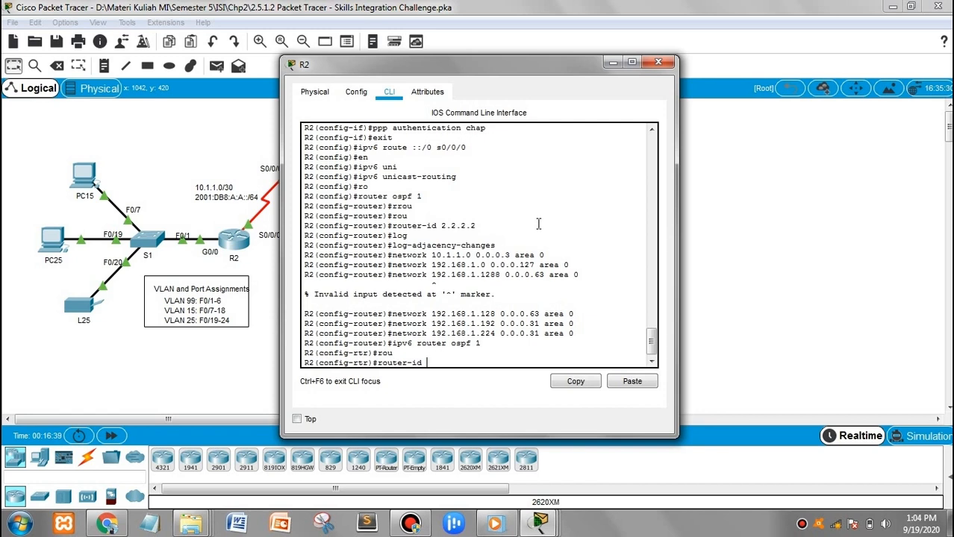
pyautogui.write('2.2.2.2')
pyautogui.press('Return')
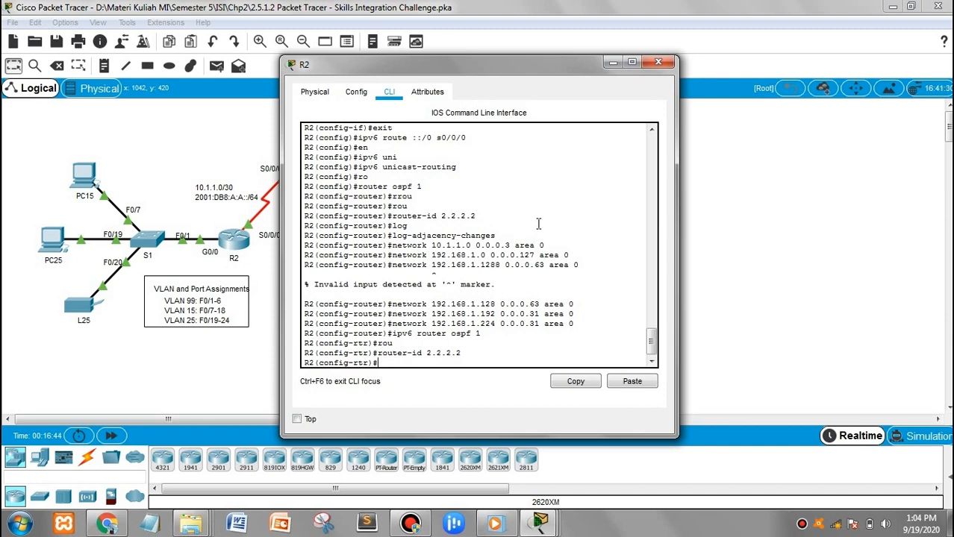
pyautogui.write('log')
pyautogui.press('Tab')
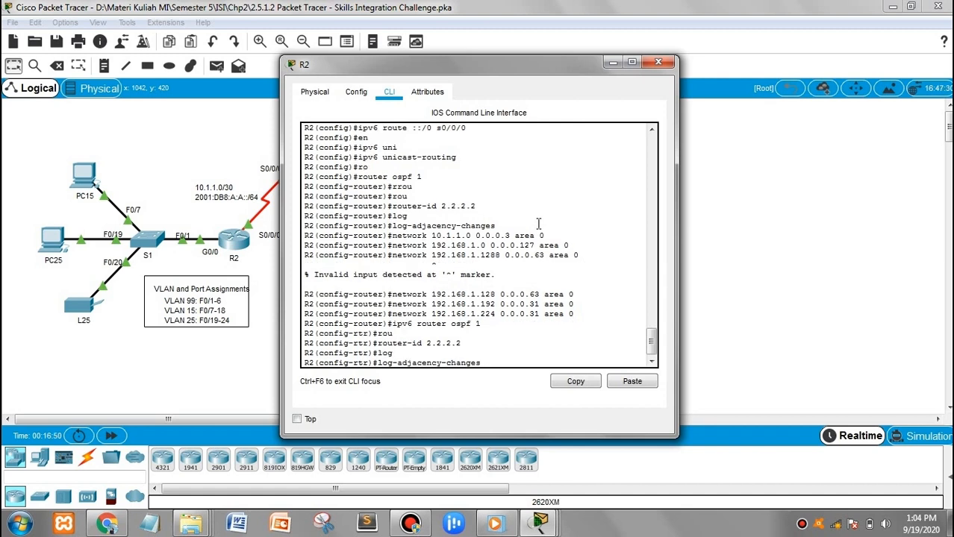
pyautogui.press('Return')
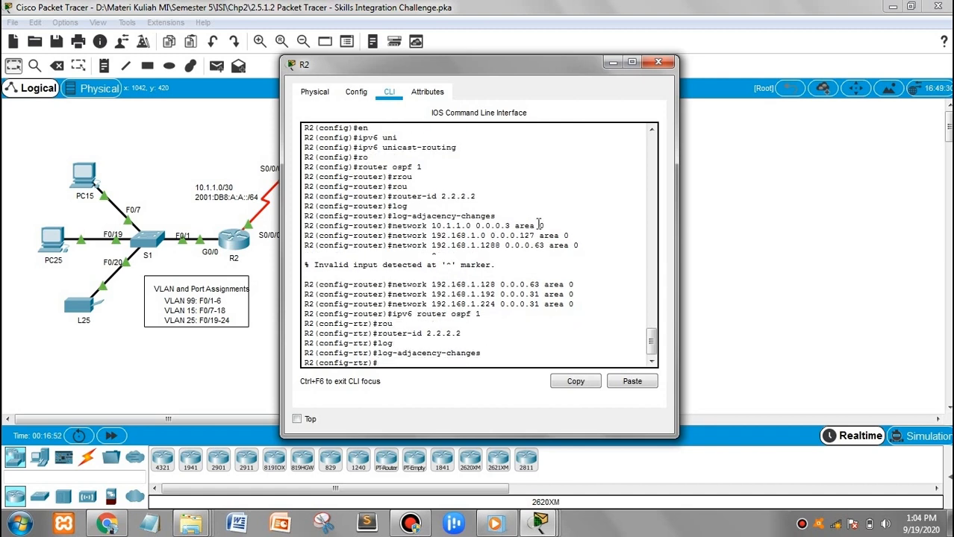
# Exit IPv6 OSPF router configuration and begin the 'int s0' interface command
pyautogui.write('int')
pyautogui.press('Tab')
pyautogui.press('BackSpace')
pyautogui.press('BackSpace')
pyautogui.press('BackSpace')
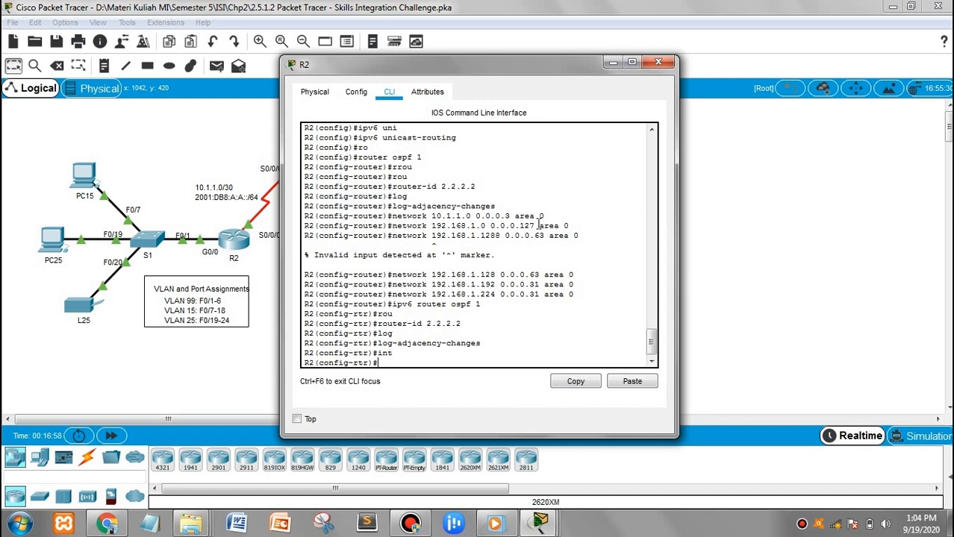
pyautogui.write('exit')
pyautogui.press('Return')
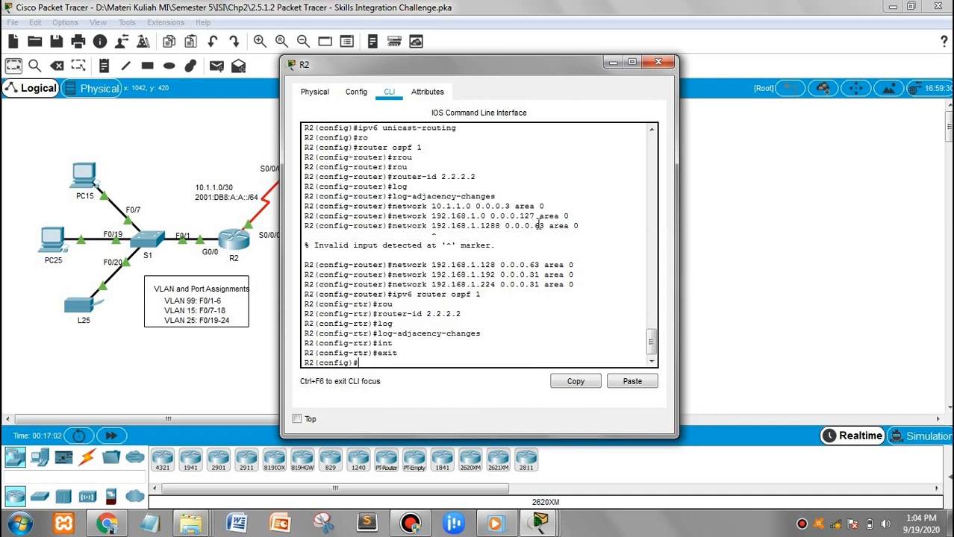
pyautogui.write('int s0')
# Enable OSPFv3 process 1 area 0 on serial interface s0/0/0
pyautogui.write('/0/0')
pyautogui.press('Return')
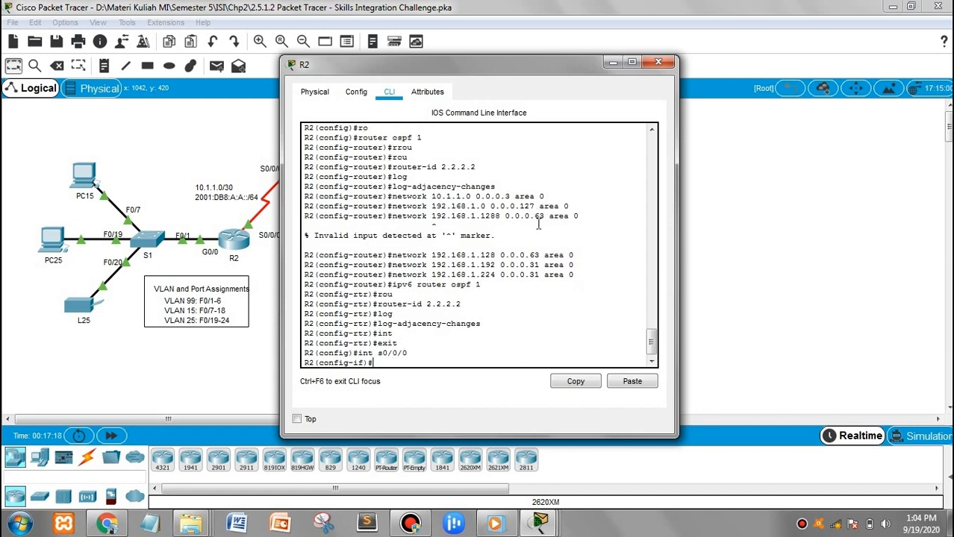
pyautogui.write('ipv6 ospf 1 area 0')
pyautogui.press('Return')
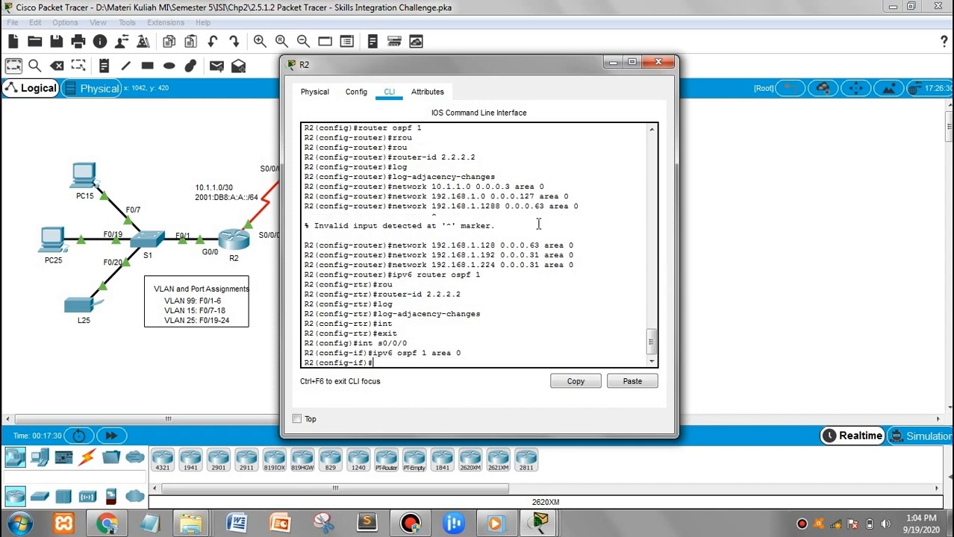
# Enable OSPFv3 process 1 area 0 on subinterface g0/0.1
pyautogui.write('int')
pyautogui.press('Tab')
pyautogui.write('g')
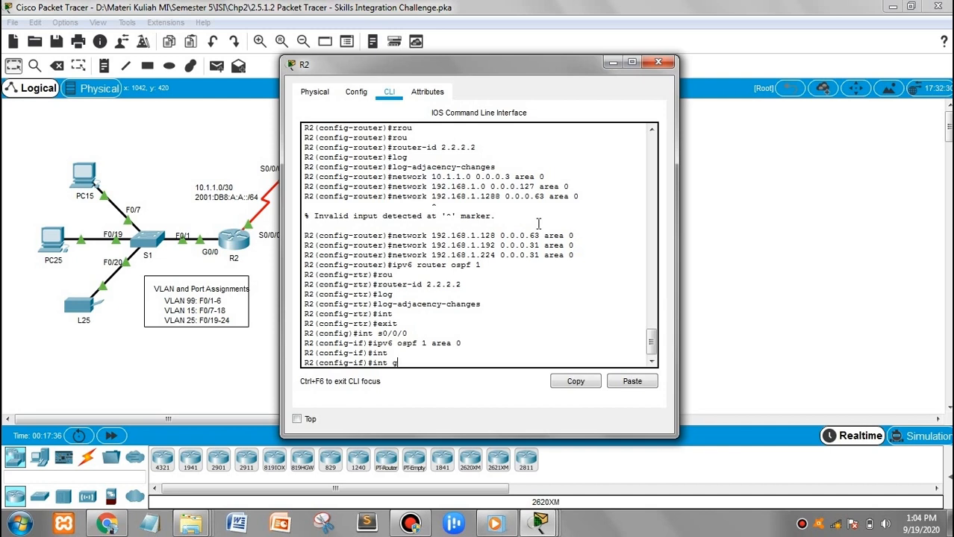
pyautogui.write('0')
pyautogui.write('/00')
pyautogui.write('/1')
pyautogui.press('BackSpace')
pyautogui.press('BackSpace')
pyautogui.press('BackSpace')
pyautogui.write('.1')
pyautogui.press('Return')
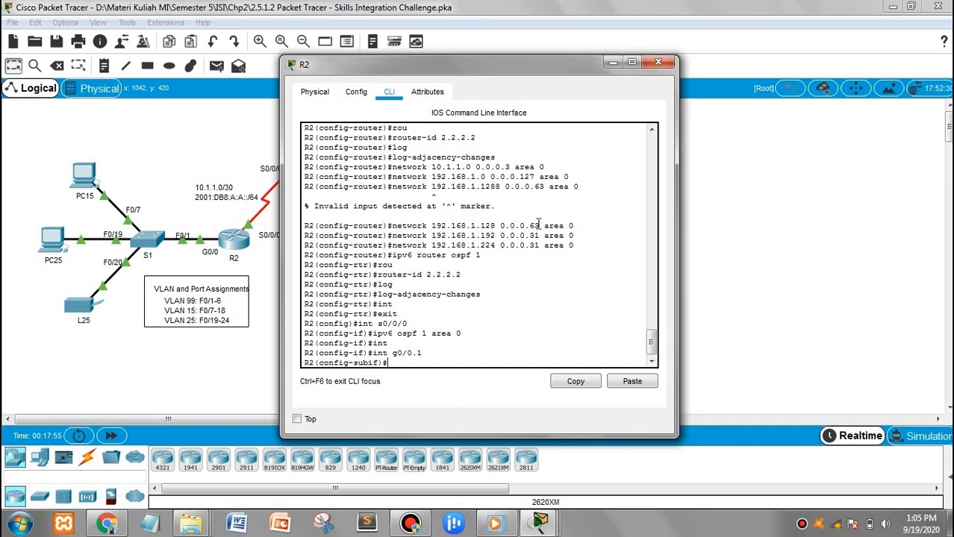
pyautogui.write('ipv6 ospf 1 area 0')
pyautogui.press('Return')
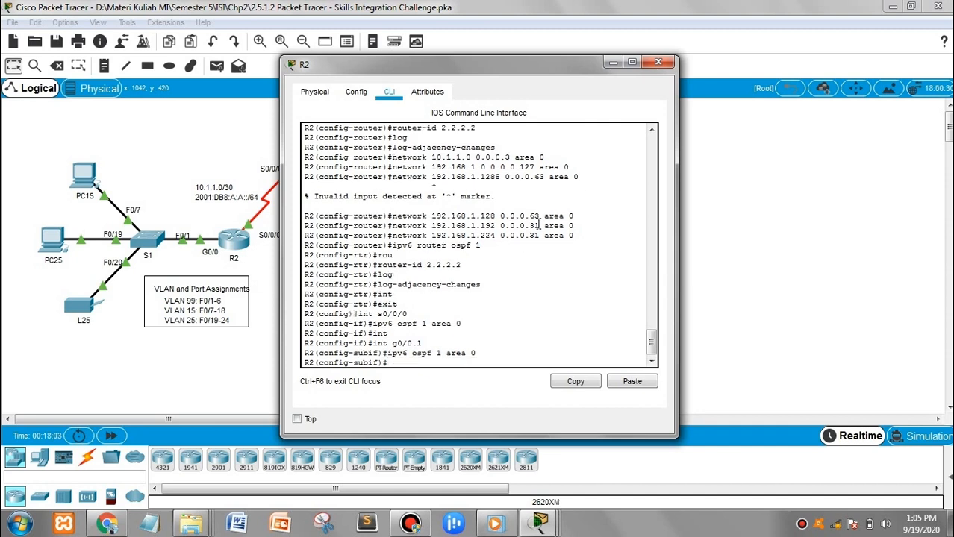
# Enable OSPFv3 process 1 area 0 on subinterfaces g0/0.15 and g0/0.25
pyautogui.write('int g0/0.15')
pyautogui.press('Return')
pyautogui.write('ipv6 ospf 1 area 0')
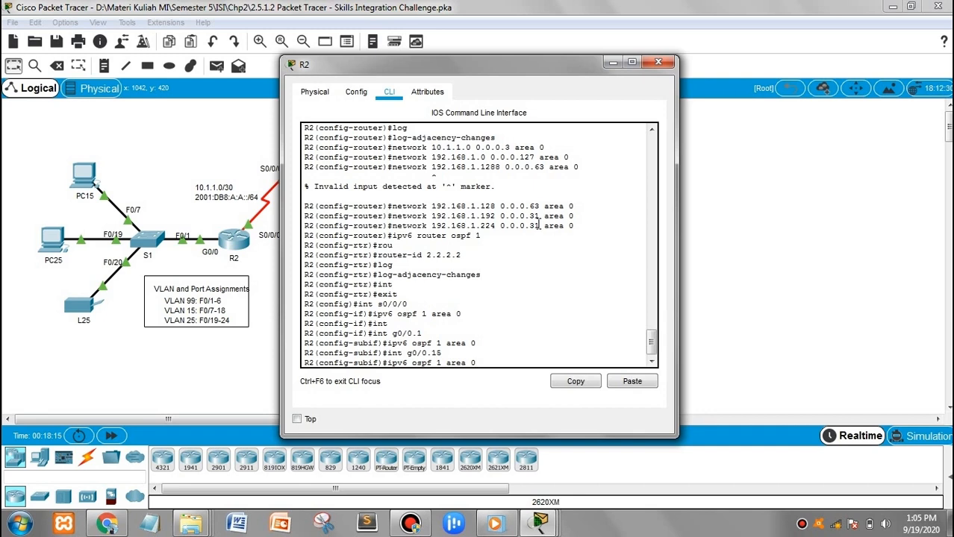
pyautogui.press('Return')
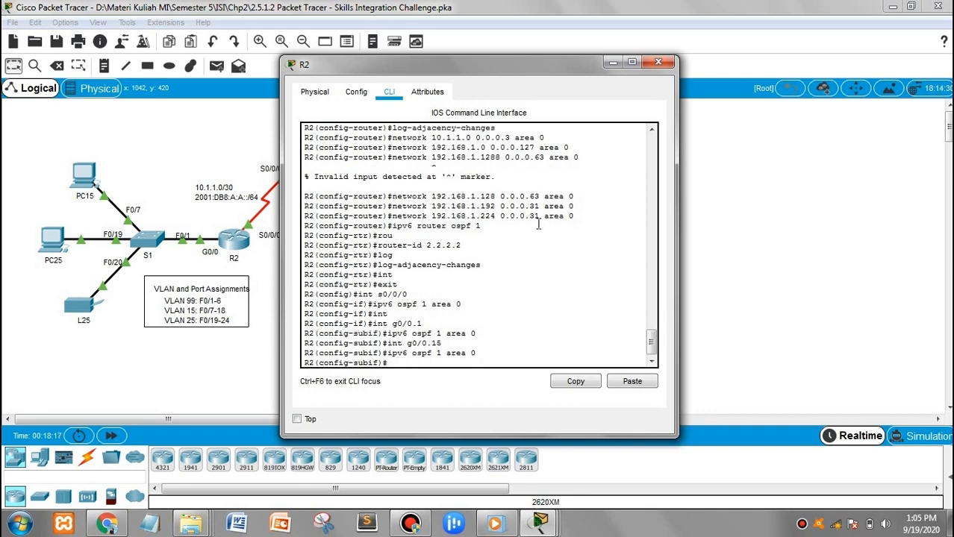
pyautogui.write('int g0/0/')
pyautogui.press('BackSpace')
pyautogui.write('.25')
pyautogui.press('Return')
pyautogui.write('ipv6 ospf 1 area 0')
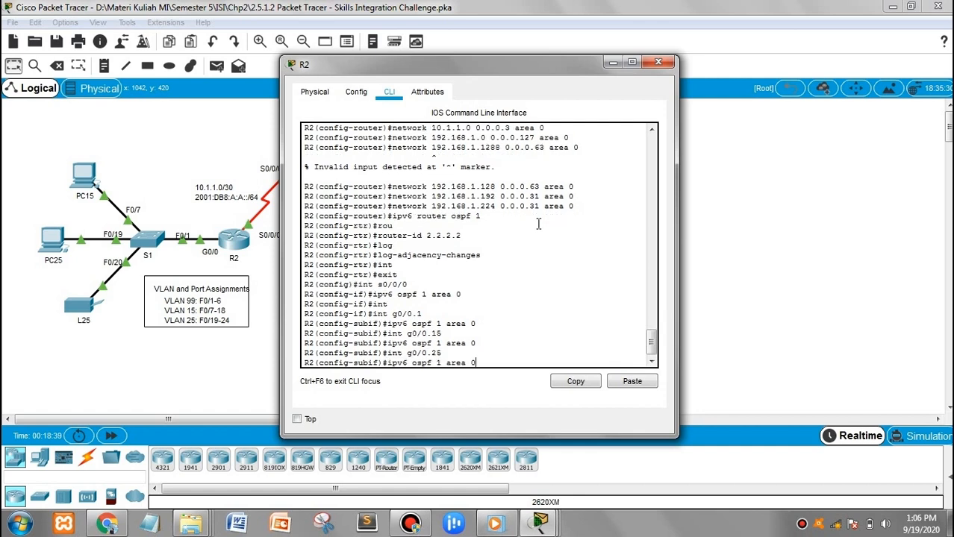
pyautogui.press('Return')
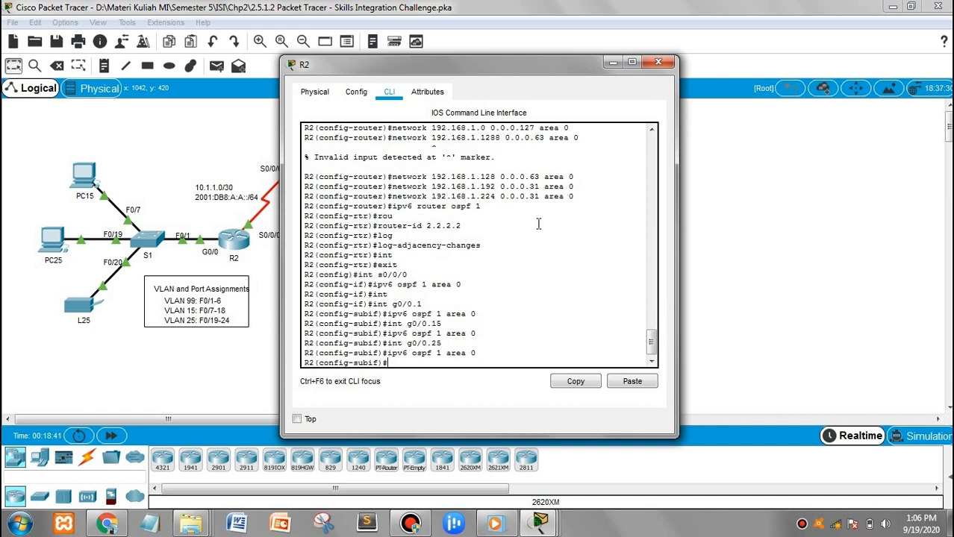
# Enable OSPFv3 area 0 on g0/0.99, then leave configuration mode with 'end'
pyautogui.write('int g0/0.99')
pyautogui.press('Return')
pyautogui.press('Up')
pyautogui.press('Up')
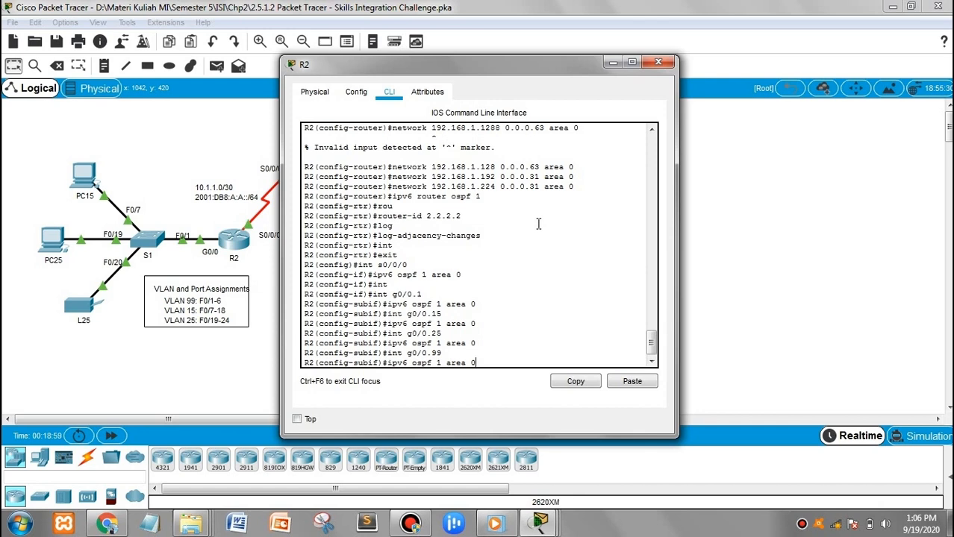
pyautogui.press('Return')
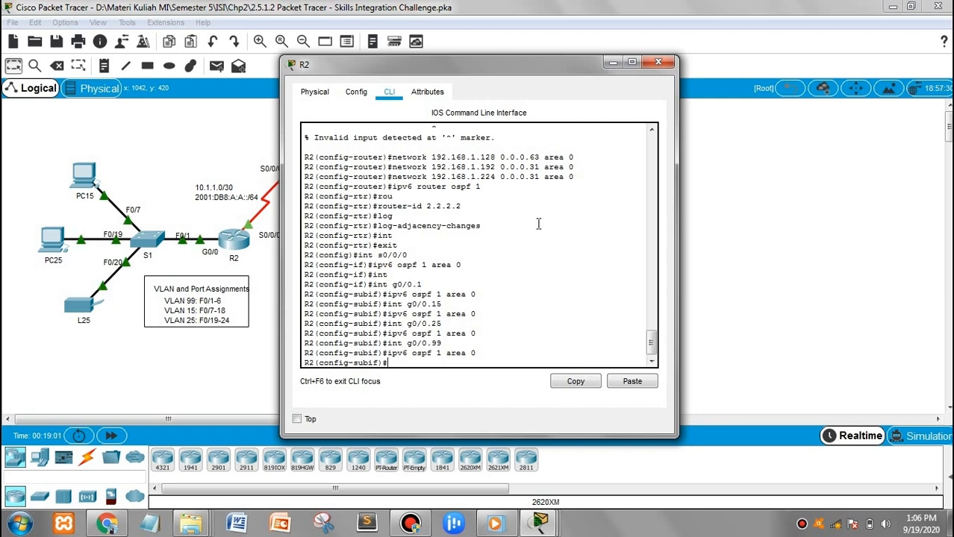
pyautogui.write('end')
pyautogui.press('Return')
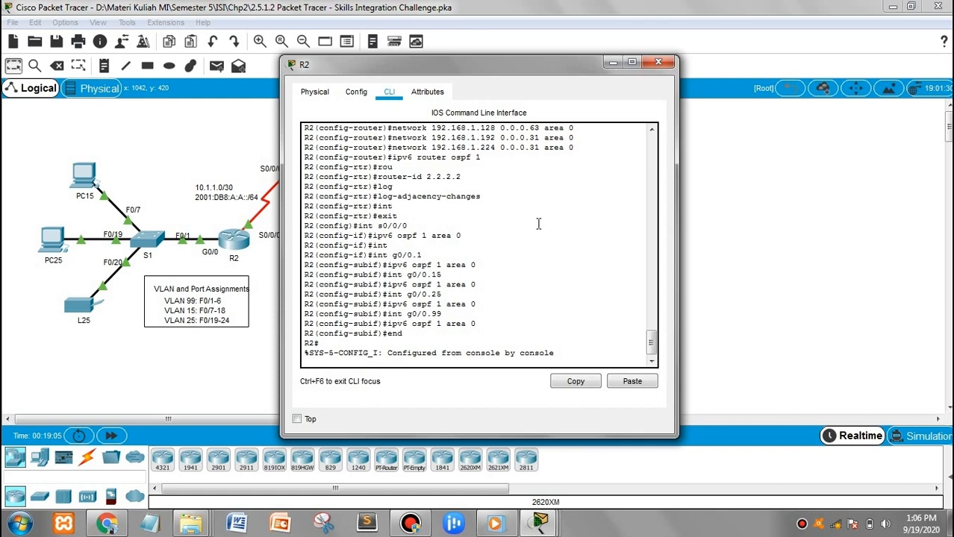
# Save R2's running configuration with 'wr' and close the R2 device window
pyautogui.press('Return')
pyautogui.write('wr')
pyautogui.press('Return')
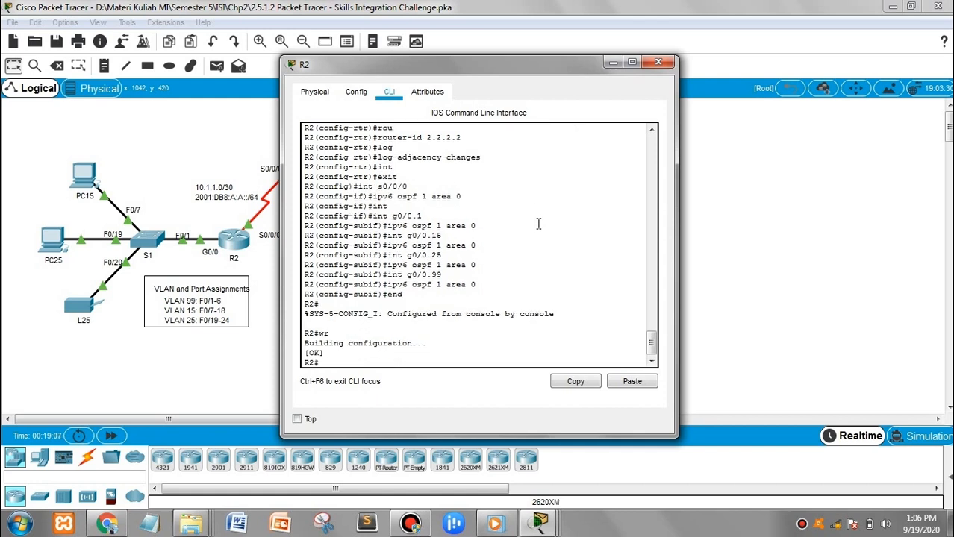
pyautogui.press('Return')
pyautogui.press('Return')
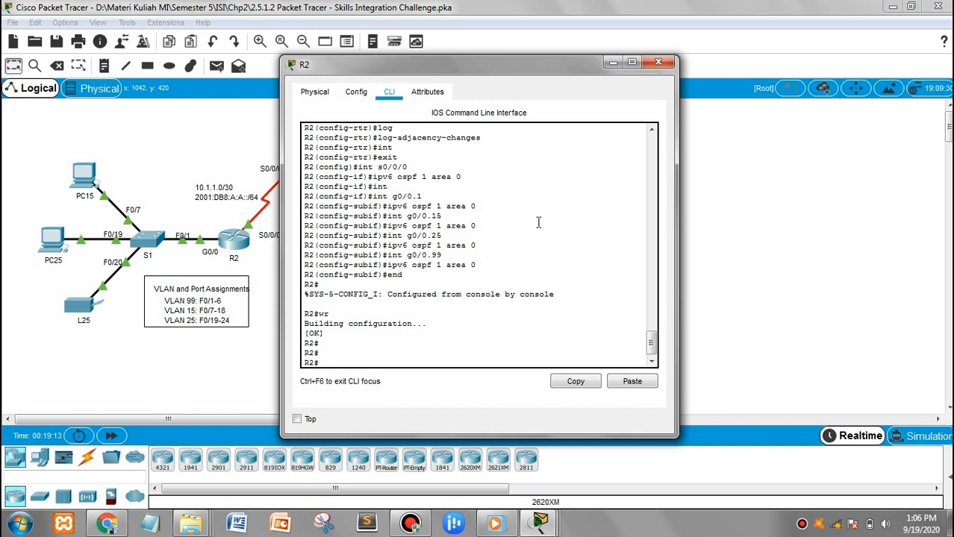
pyautogui.click(656, 63)
pyautogui.click(661, 174)
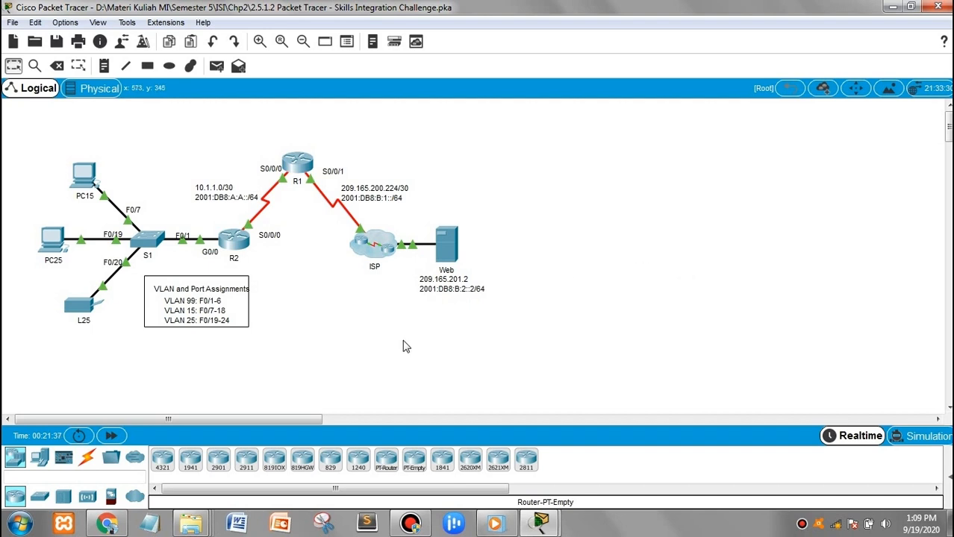
# Open S1's command line, log in, and enter privileged and global configuration mode
pyautogui.click(145, 239)
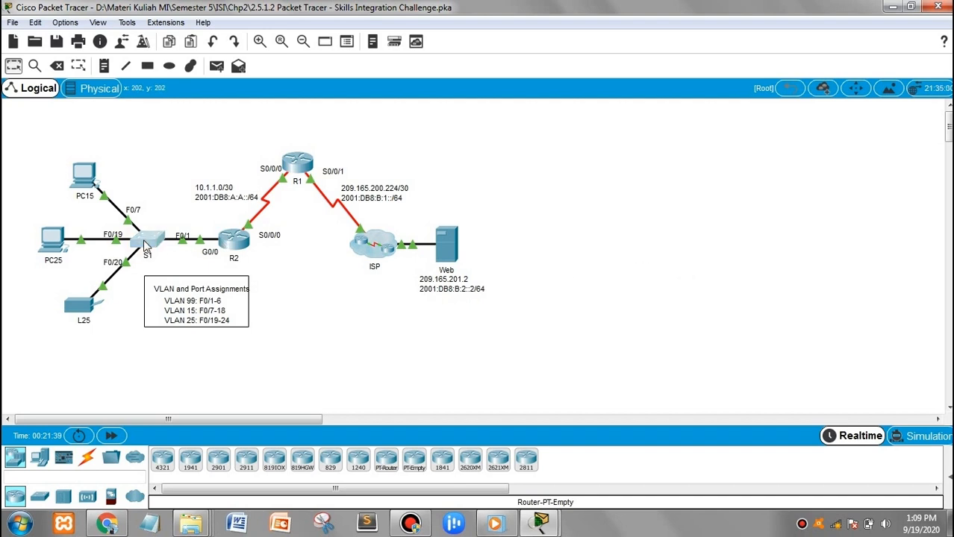
pyautogui.click(389, 92)
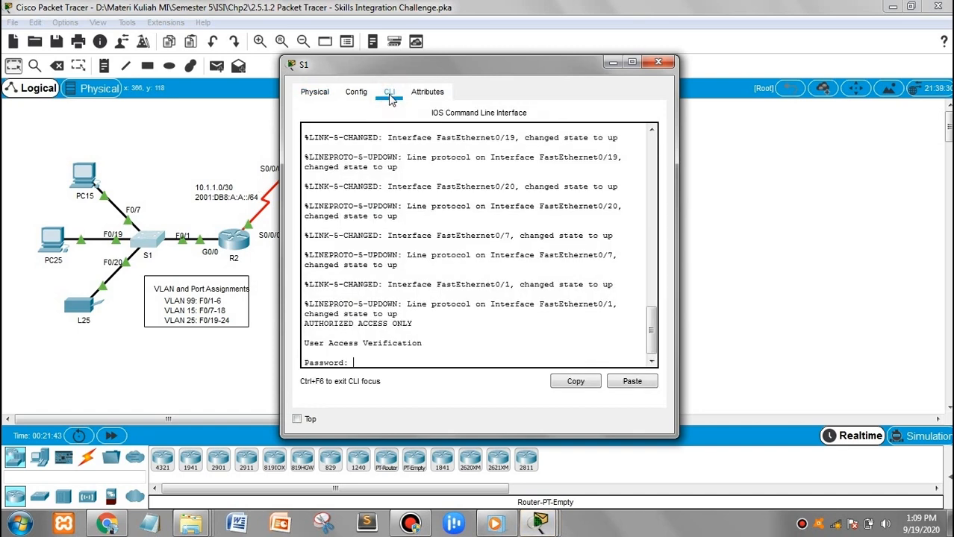
pyautogui.press('Return')
pyautogui.write('en')
pyautogui.press('Return')
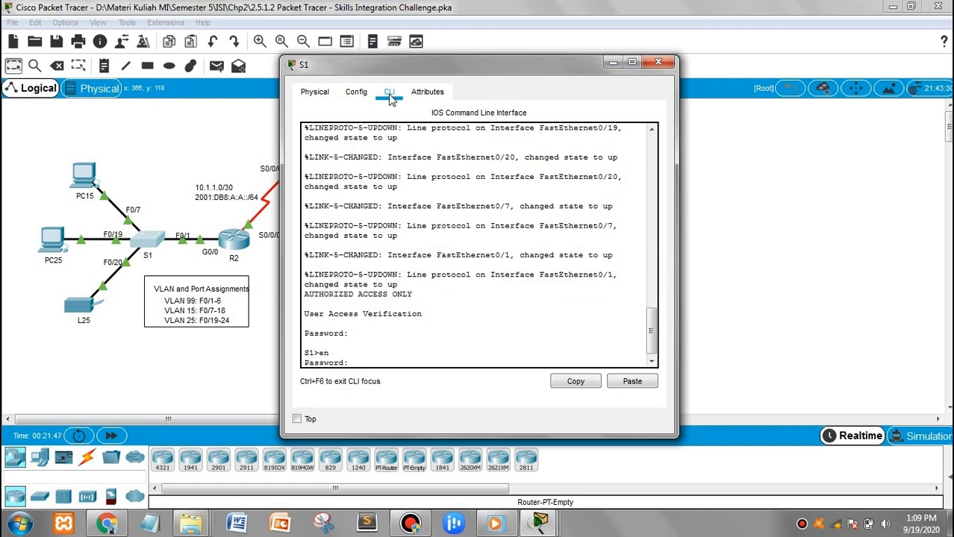
pyautogui.press('Return')
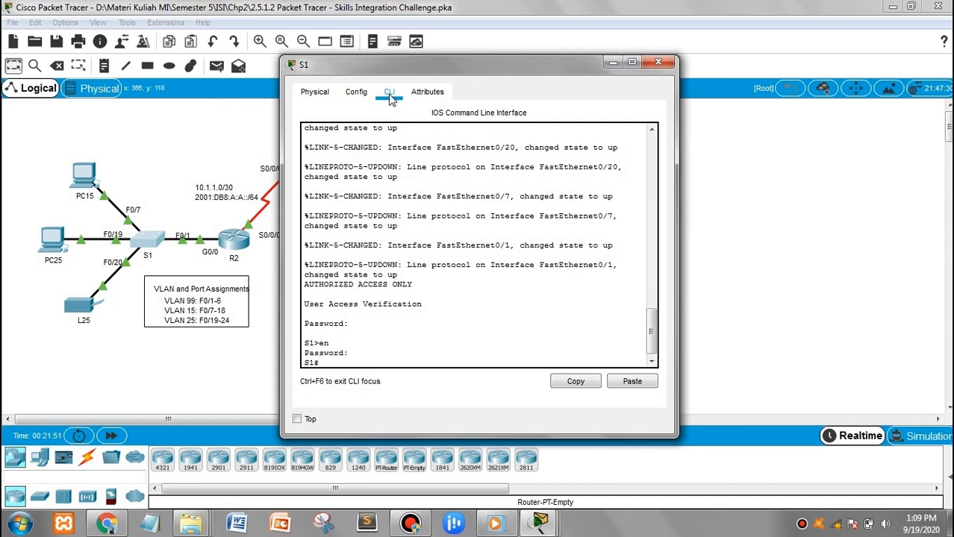
pyautogui.write('conf t')
pyautogui.press('Return')
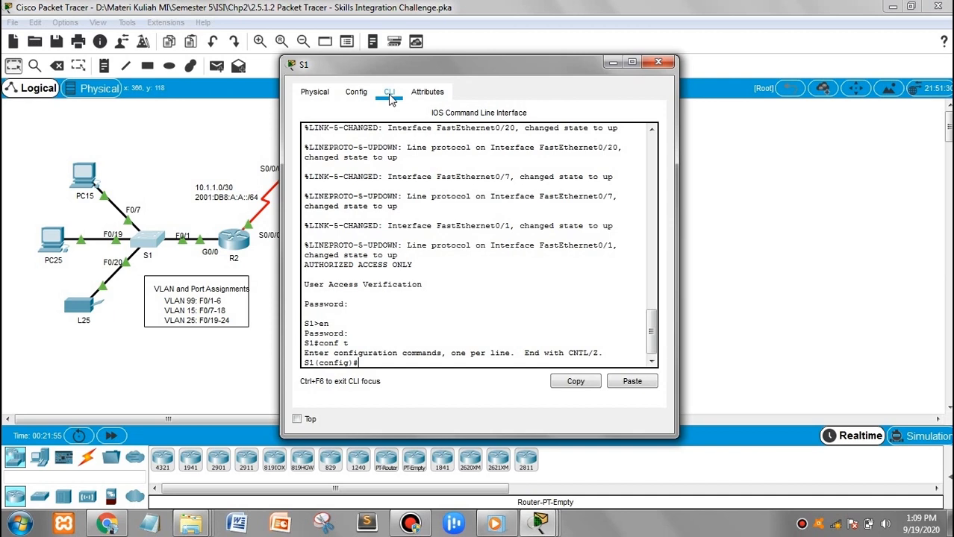
# Create VLAN 86 and name it BlackHole
pyautogui.write('vlan 86')
pyautogui.press('Return')
pyautogui.write('name BlackHole')
pyautogui.press('Return')
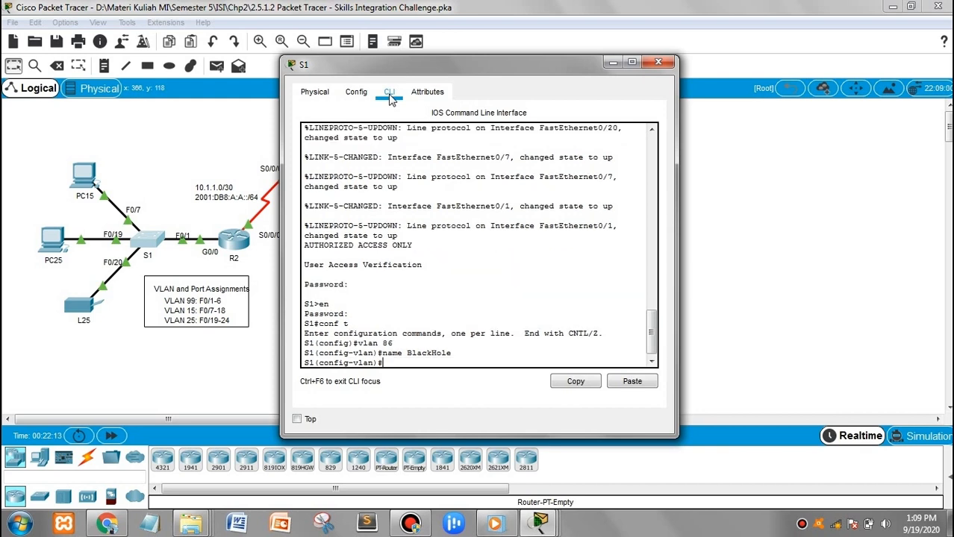
pyautogui.write('exit')
pyautogui.press('Return')
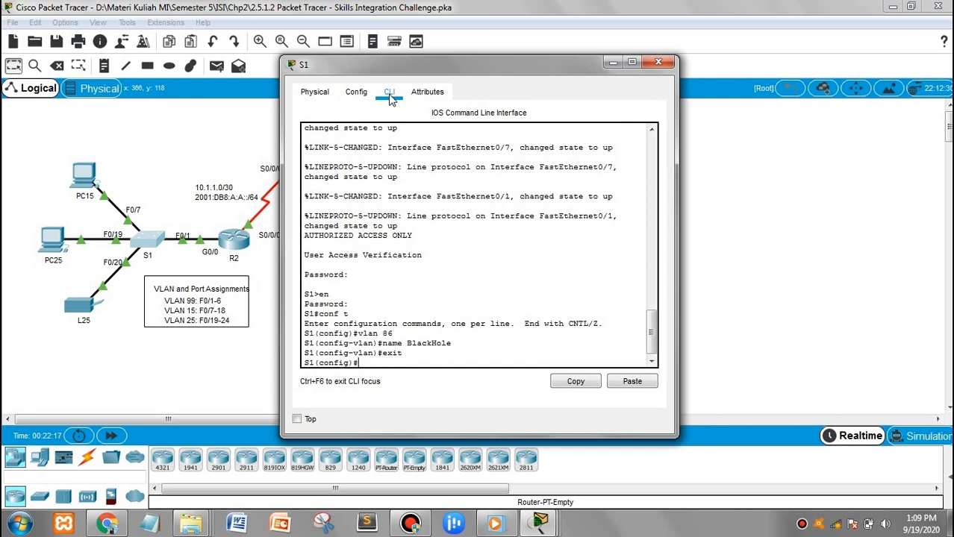
# Enter interface configuration for F0/1
pyautogui.write('int f0/1')
pyautogui.press('Return')
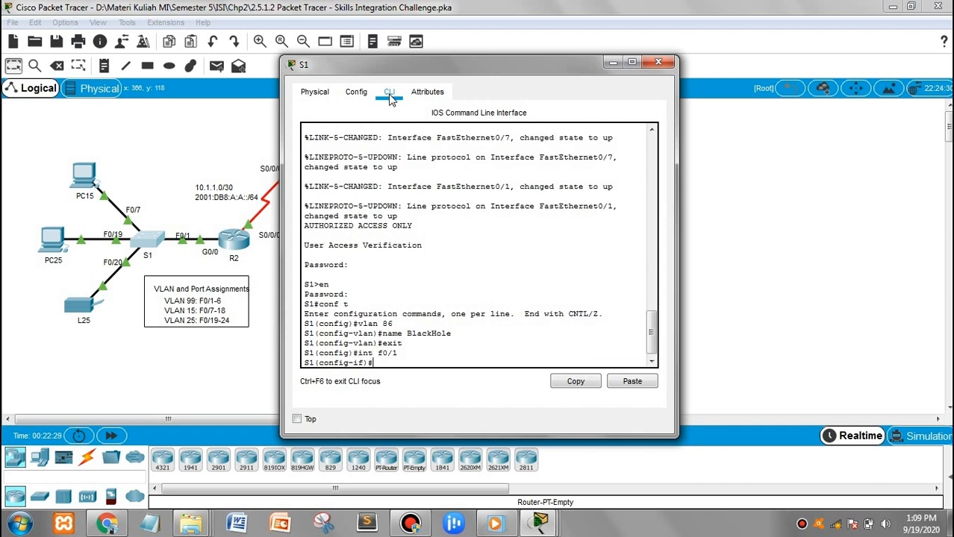
# Set F0/1 to switchport mode trunk with native VLAN 99
pyautogui.write('sw')
pyautogui.press('Tab')
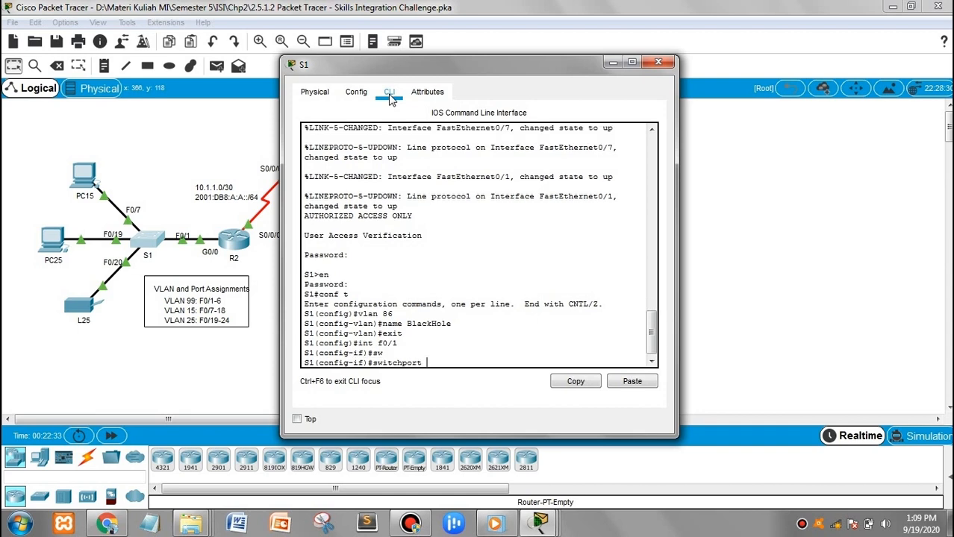
pyautogui.write('mode')
pyautogui.press('Tab')
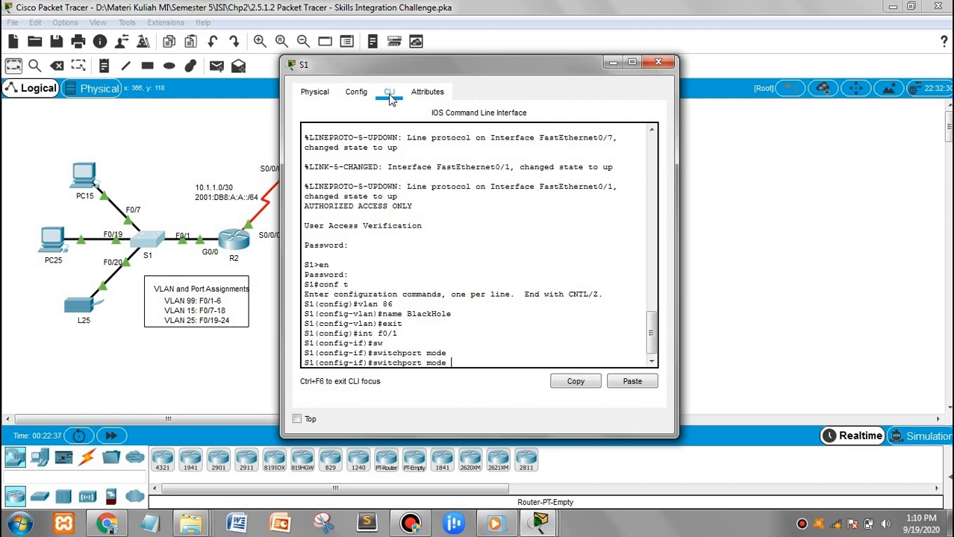
pyautogui.write('t')
pyautogui.write('t')
pyautogui.write('unk')
pyautogui.press('Return')
pyautogui.press('Return')
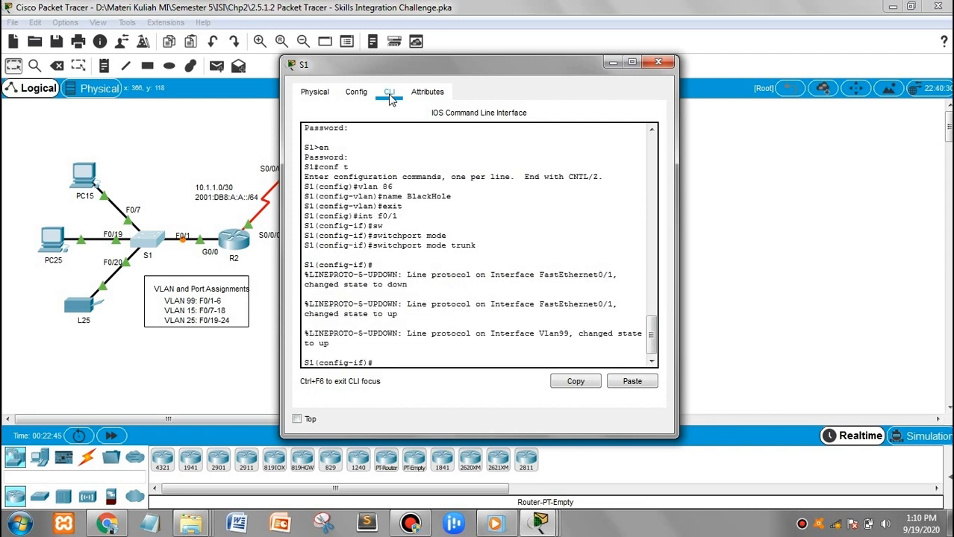
pyautogui.write('sw')
pyautogui.press('Tab')
pyautogui.write('trunk')
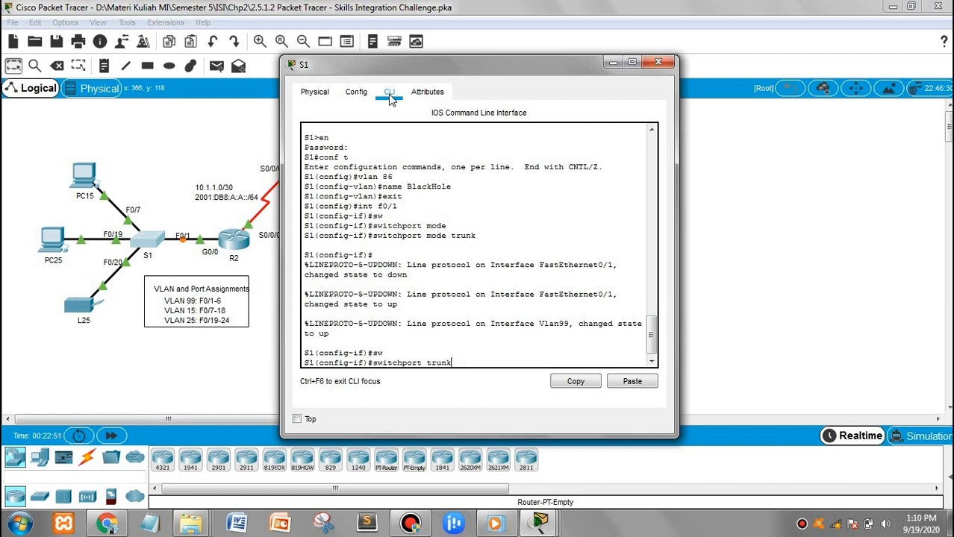
pyautogui.write(' native vlan 99')
pyautogui.press('Return')
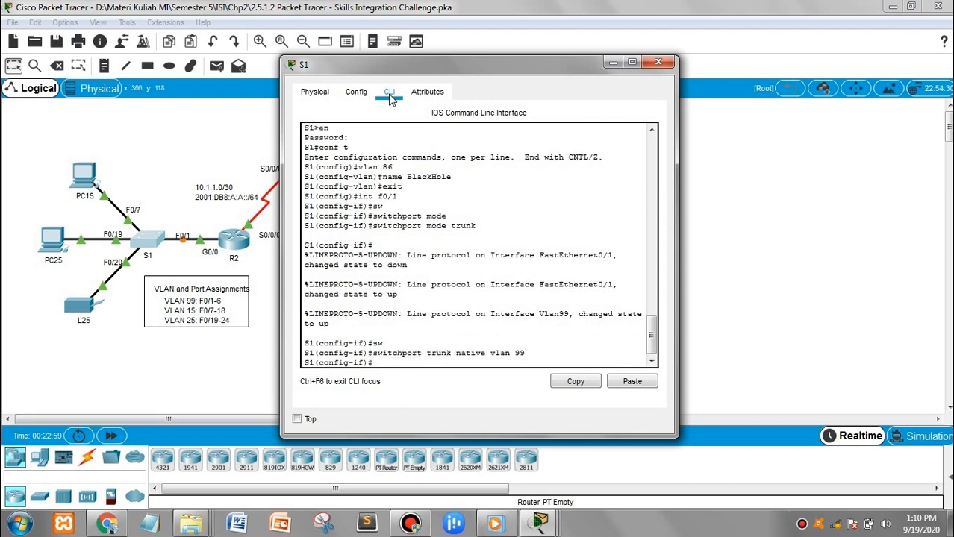
# Start an interface range command for FastEthernet ports
pyautogui.write('int')
pyautogui.press('Tab')
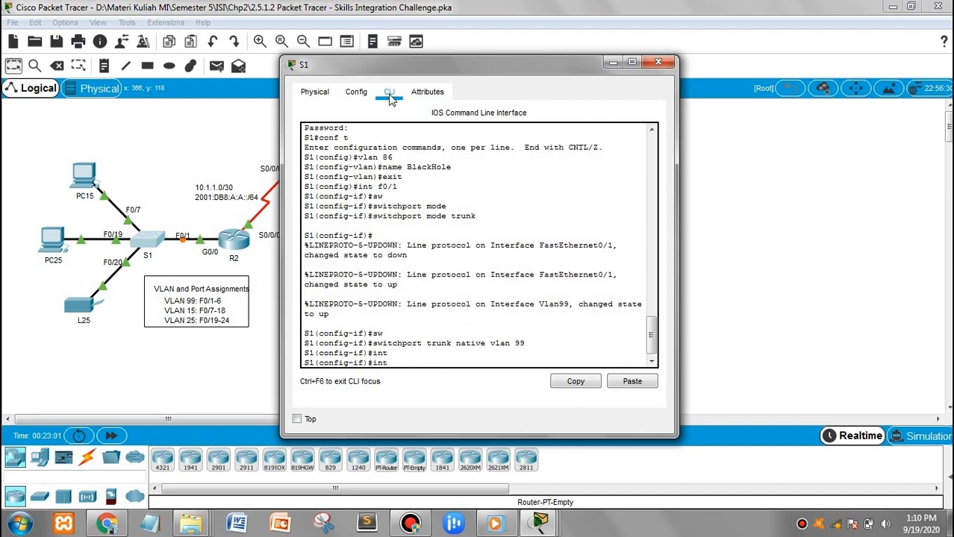
pyautogui.write('range f0/')
# Select ports F0/7–18 as a range and set them to access mode
pyautogui.write('7-18')
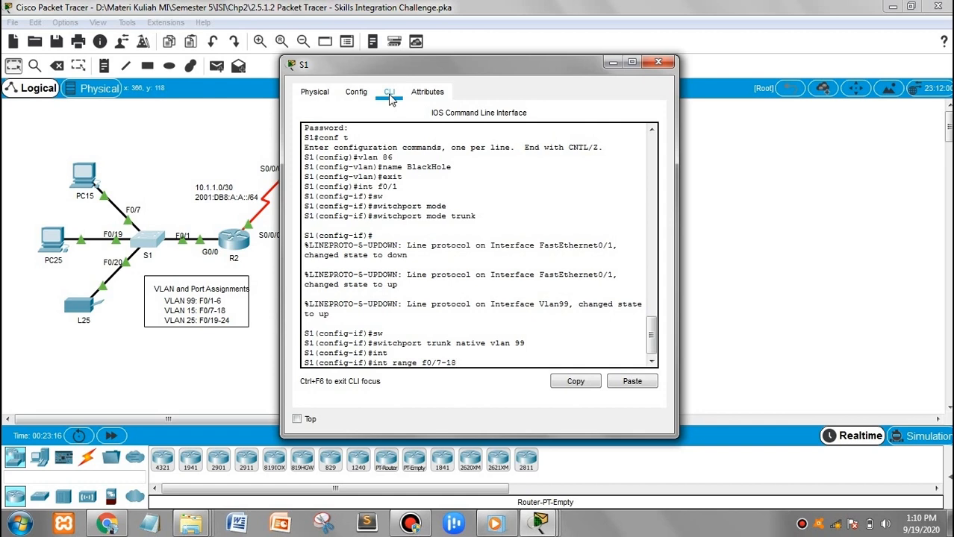
pyautogui.press('Return')
pyautogui.write('swi')
pyautogui.press('Tab')
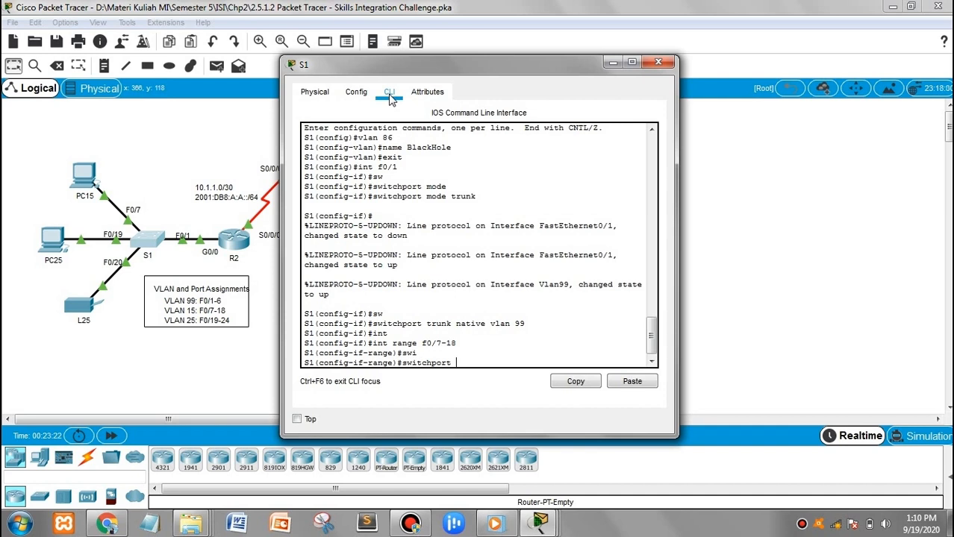
pyautogui.write('mode access')
pyautogui.press('Return')
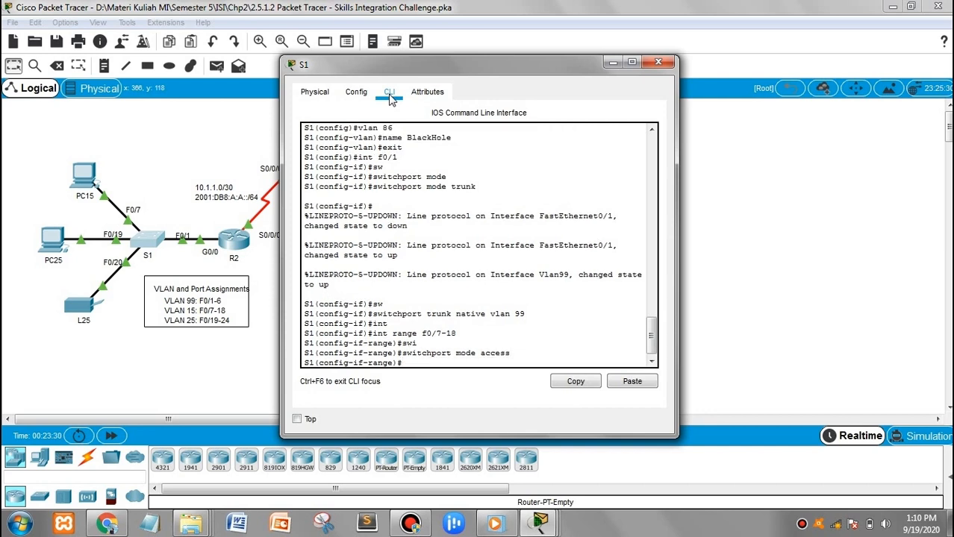
# Assign the F0/7–18 ports to access VLAN 15
pyautogui.write('sw')
pyautogui.press('Tab')
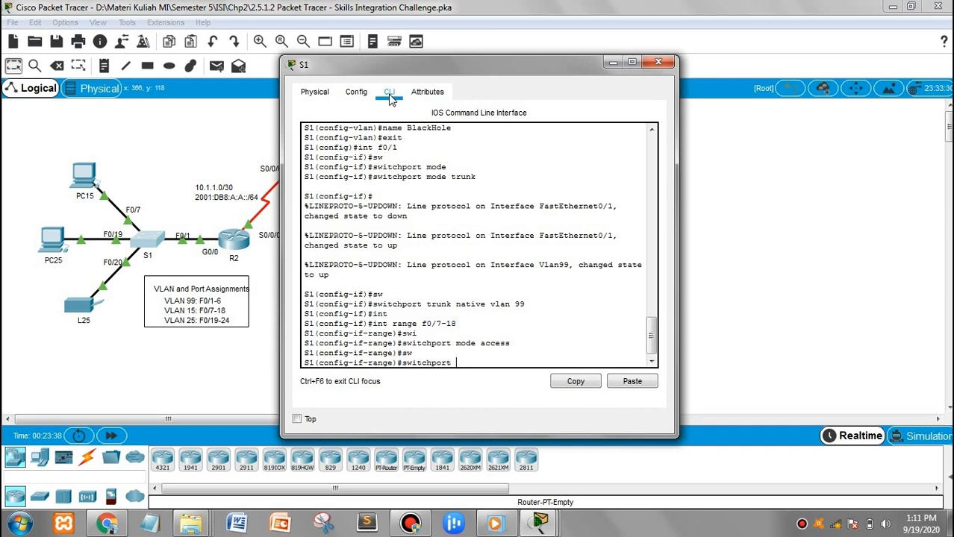
pyautogui.write('access vlan')
pyautogui.write('15')
pyautogui.press('Return')
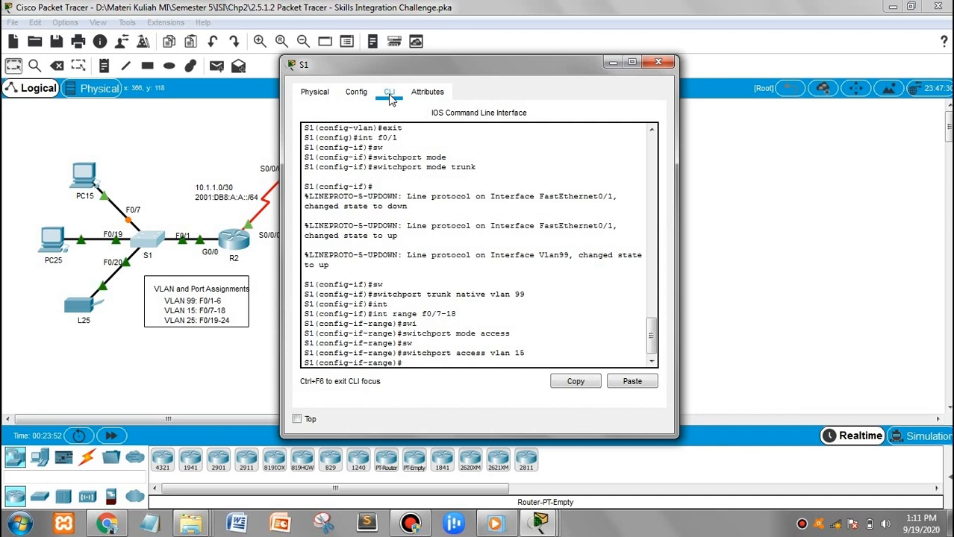
pyautogui.write('int')
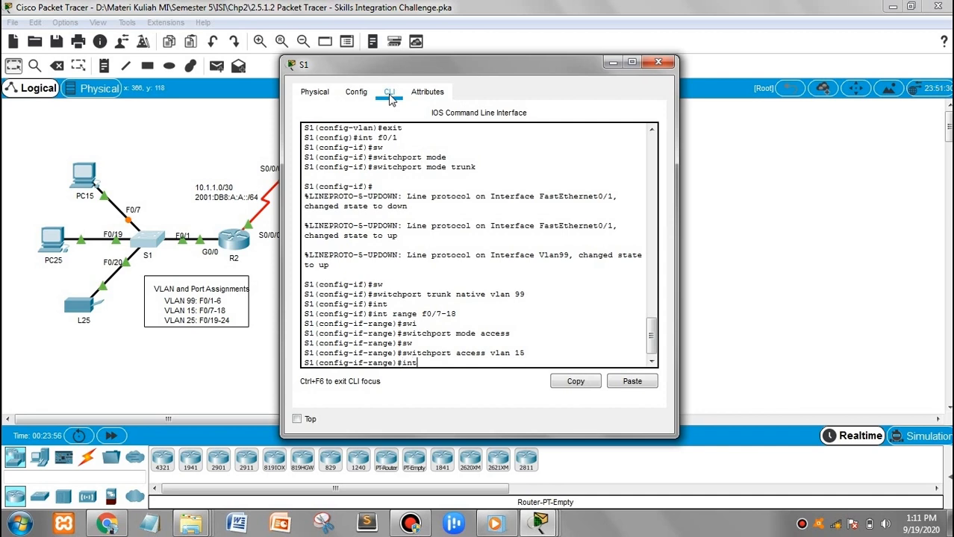
pyautogui.write(' range f0/2')
# Select ports F0/19–24 as a range and set them to access mode
pyautogui.press('BackSpace')
pyautogui.write('19-24')
pyautogui.press('Return')
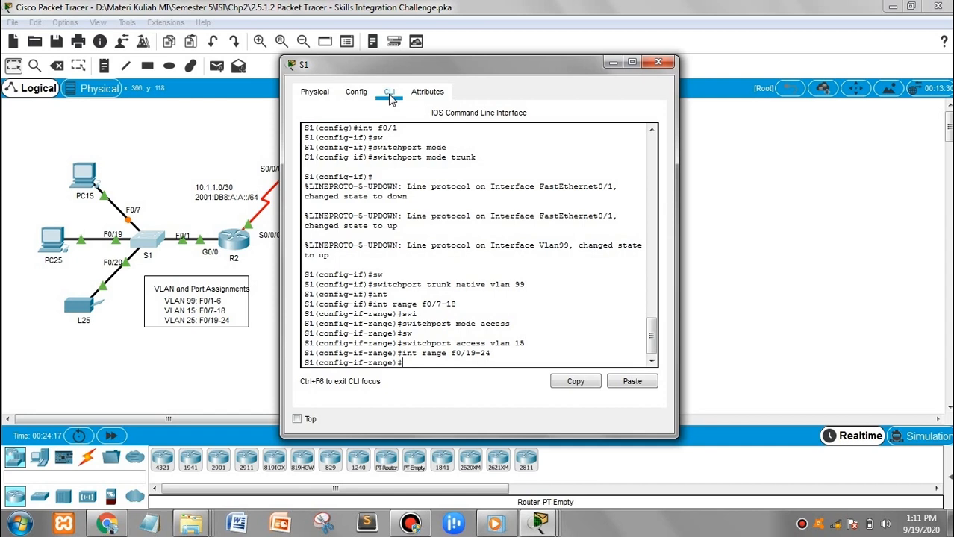
pyautogui.write('sw')
pyautogui.press('Tab')
pyautogui.write('mode access')
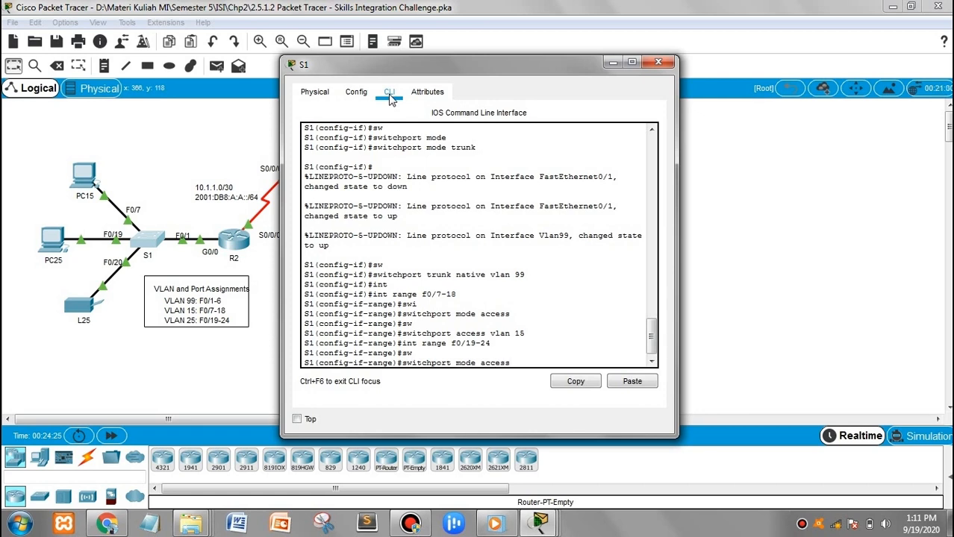
pyautogui.press('Return')
# Assign the F0/19–24 ports to access VLAN 25
pyautogui.write('swi')
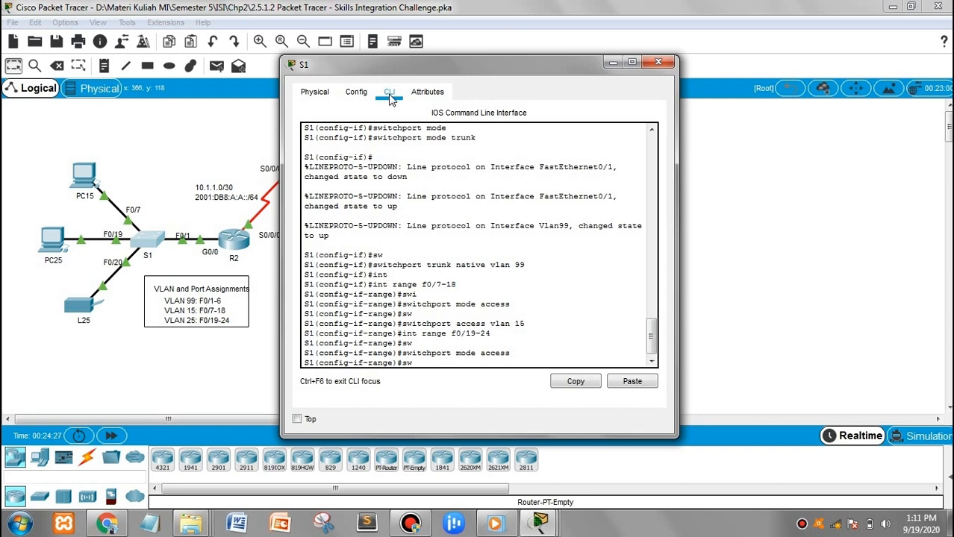
pyautogui.press('Tab')
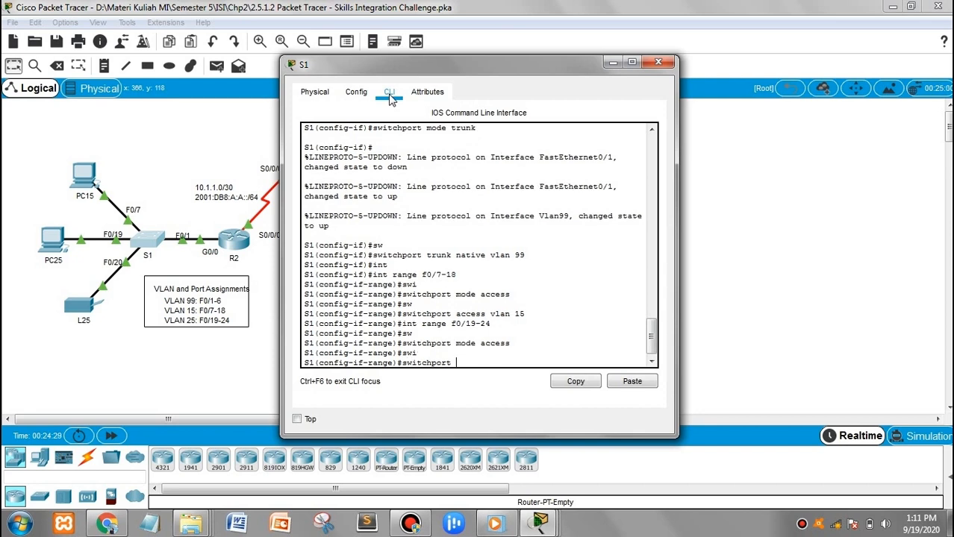
pyautogui.write('access vlan 25')
pyautogui.press('Return')
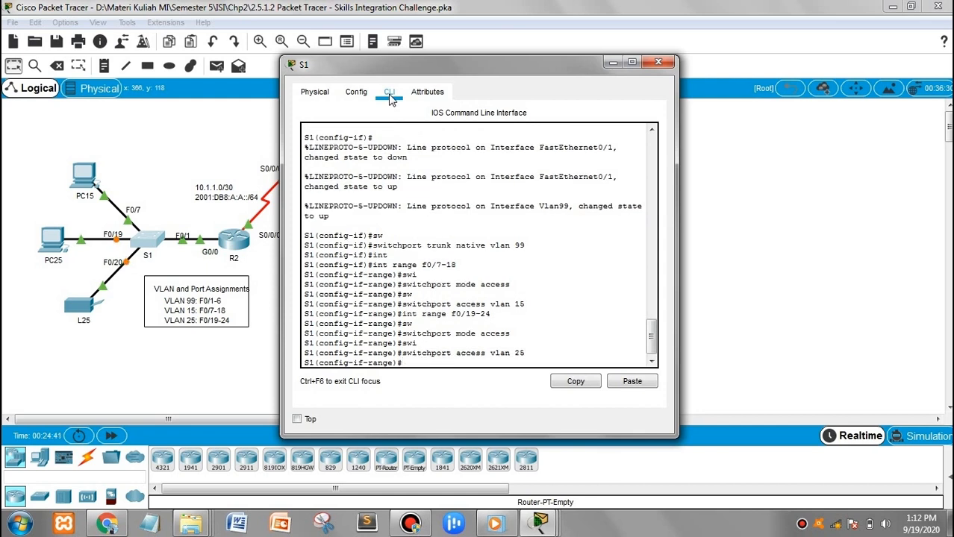
pyautogui.write('int range f0/2-6,g0')
# Make ports F0/2–6 and G0/1–2 access ports in VLAN 86
pyautogui.write('/1-2')
pyautogui.press('Return')
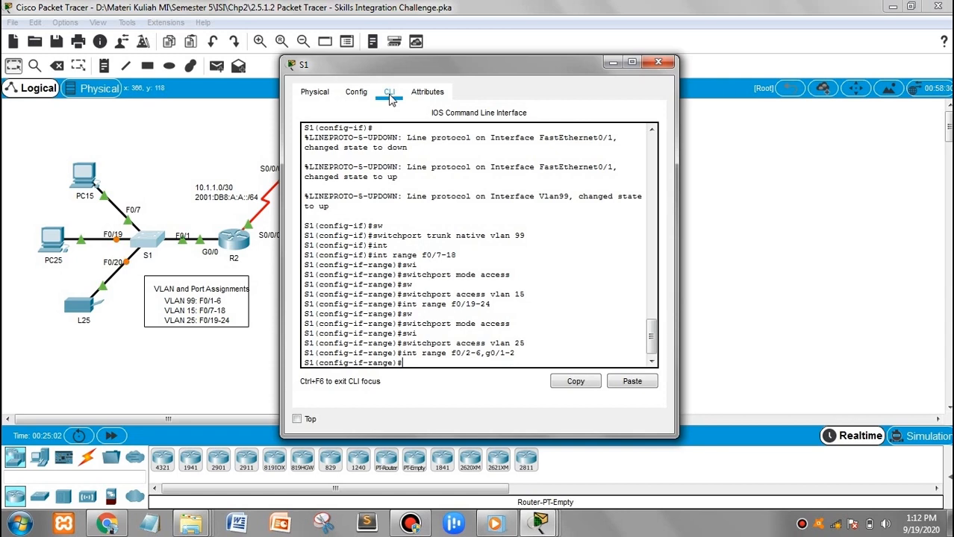
pyautogui.press('Up')
pyautogui.press('Up')
pyautogui.press('Up')
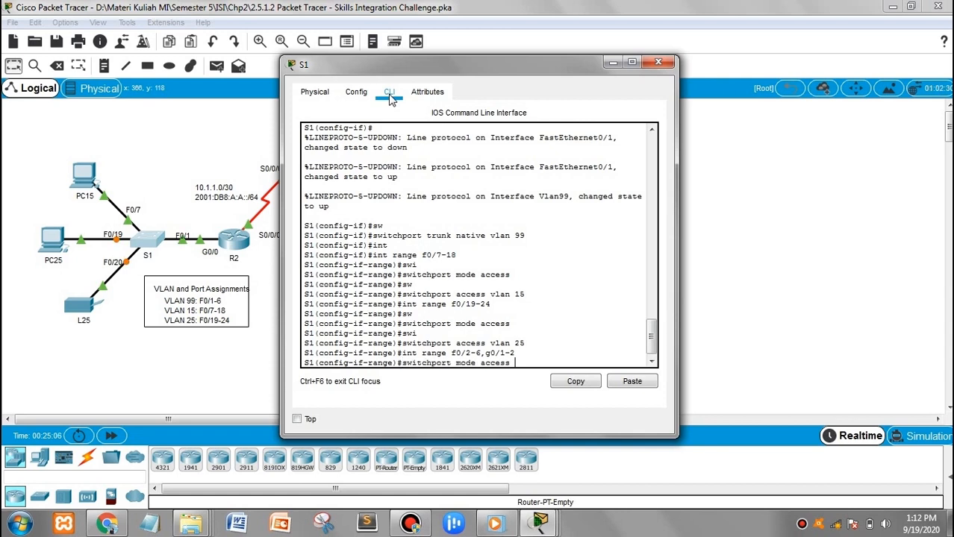
pyautogui.press('Return')
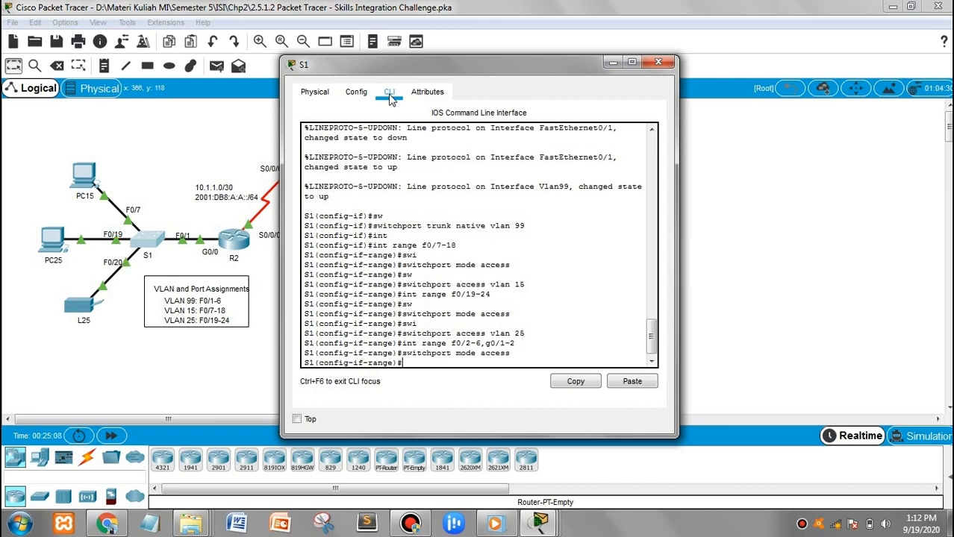
pyautogui.write('swi')
pyautogui.press('Tab')
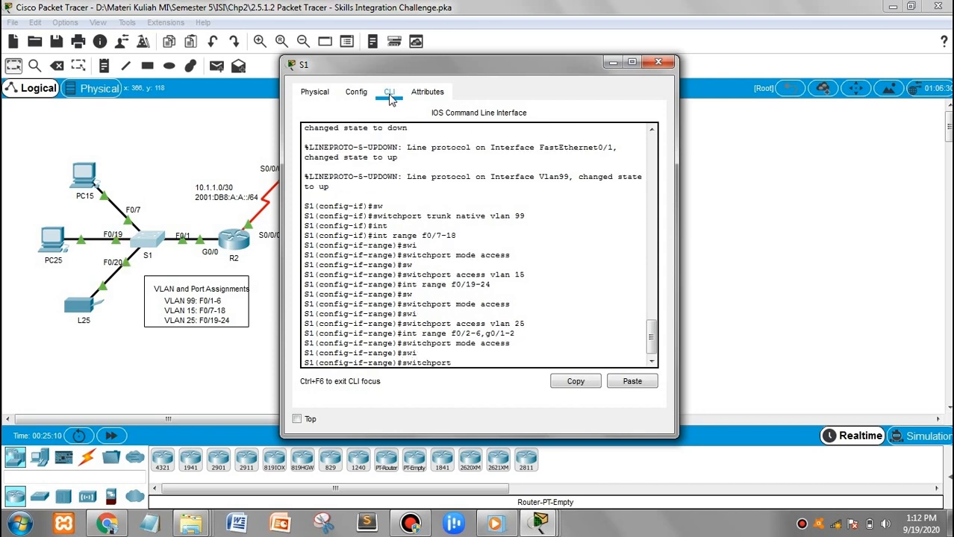
pyautogui.write('access vlan 86')
pyautogui.press('Return')
# Shut down the unused port range and leave interface-range configuration
pyautogui.write('sh')
pyautogui.press('Return')
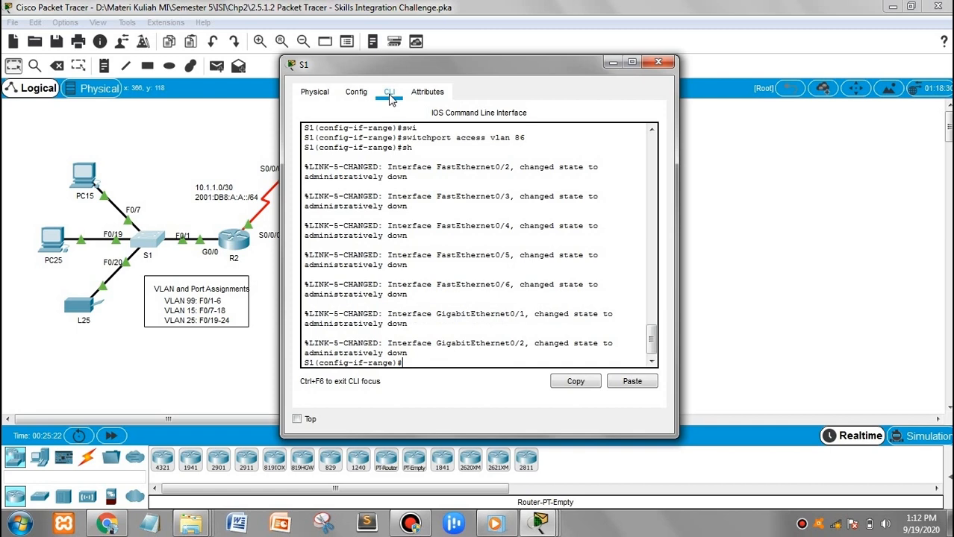
pyautogui.press('Return')
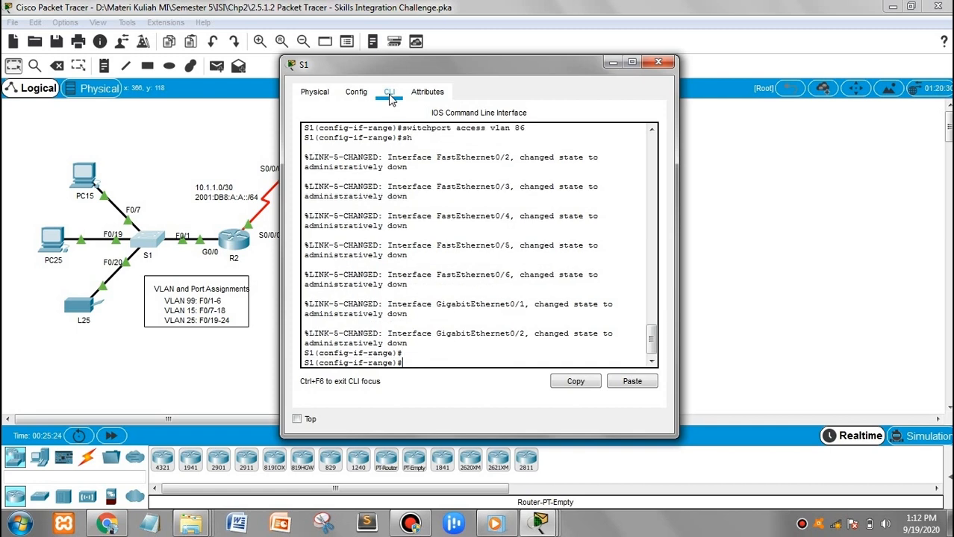
pyautogui.write('exit')
pyautogui.press('Return')
pyautogui.press('Return')
# Set S1's default gateway to 192.168.1.225
pyautogui.write('ip d')
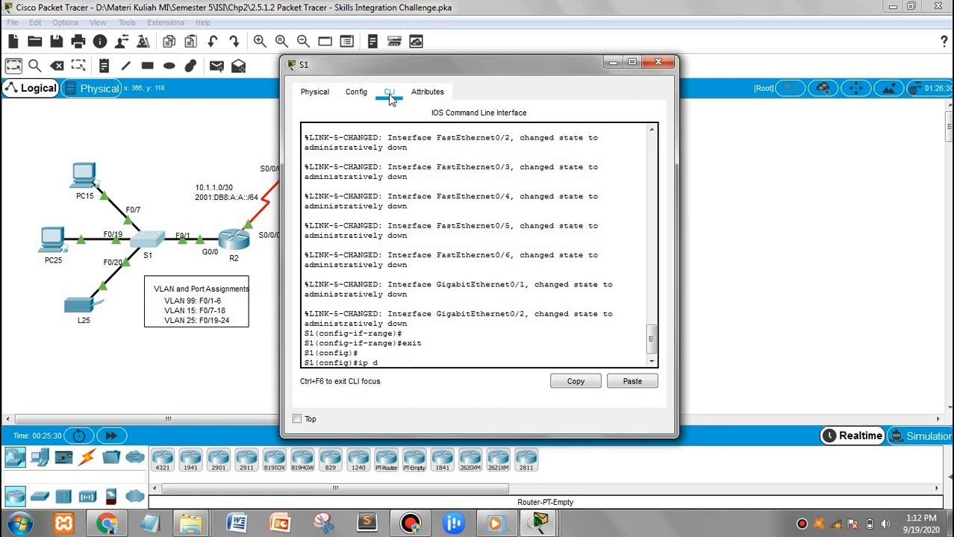
pyautogui.write('efa')
pyautogui.press('Tab')
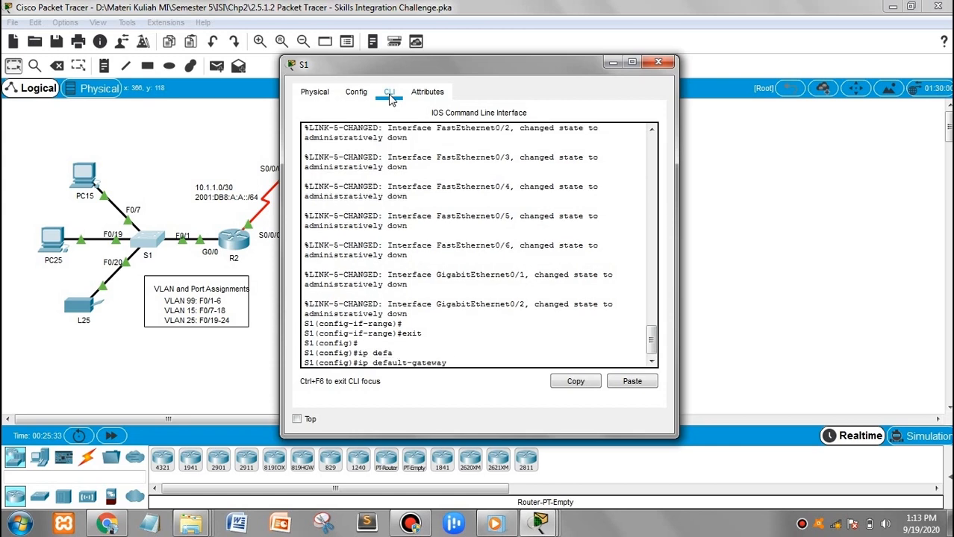
pyautogui.write('192.168.1.225')
pyautogui.press('Return')
# Return to the privileged prompt and save S1's configuration with wr
pyautogui.write('end')
pyautogui.press('Return')
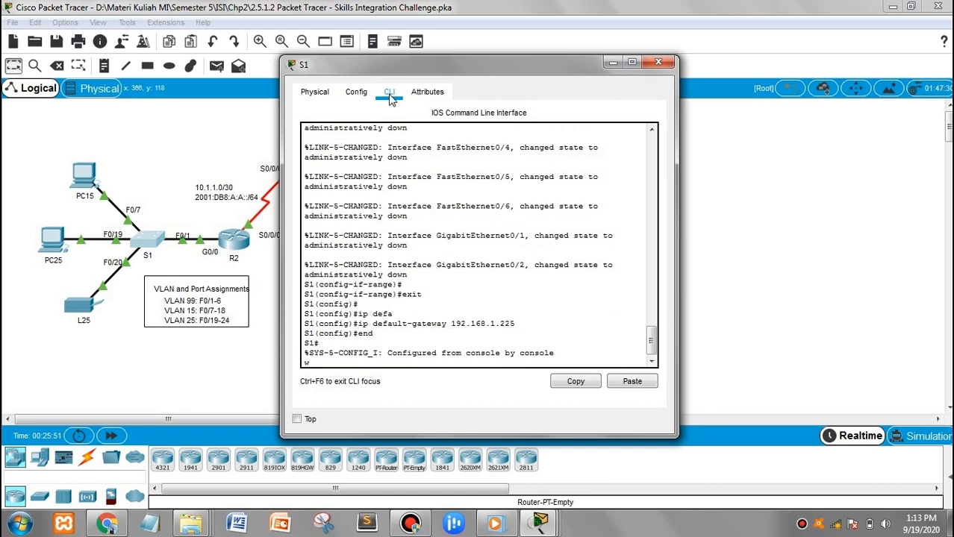
pyautogui.press('Return')
pyautogui.write('wr')
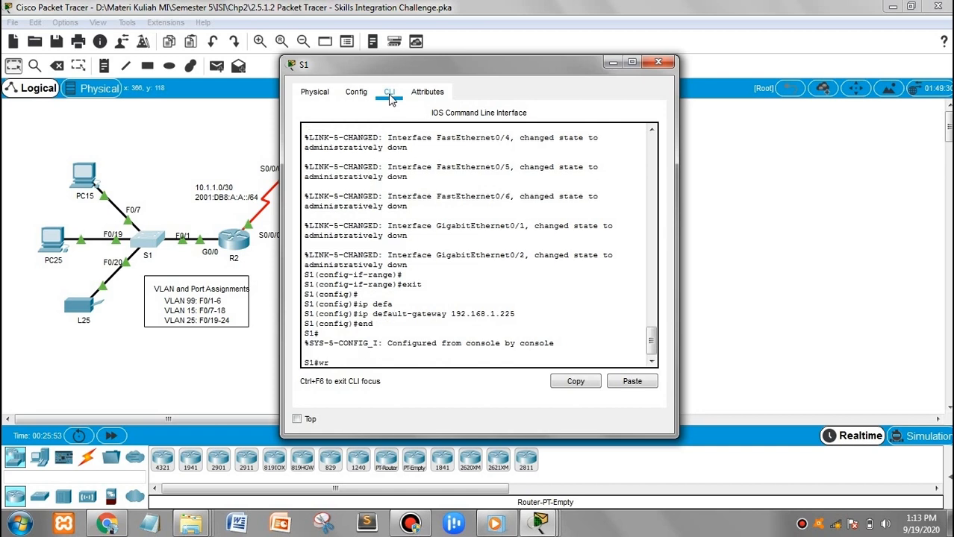
pyautogui.press('Return')
pyautogui.press('Return')
pyautogui.press('Return')
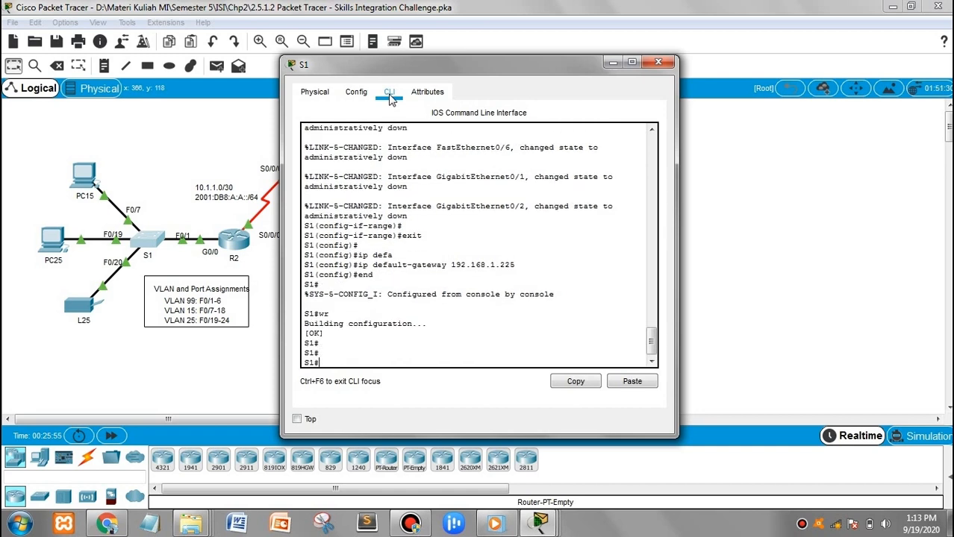
# Close S1, open R1's command line, log in with the console and enable passwords
pyautogui.click(658, 62)
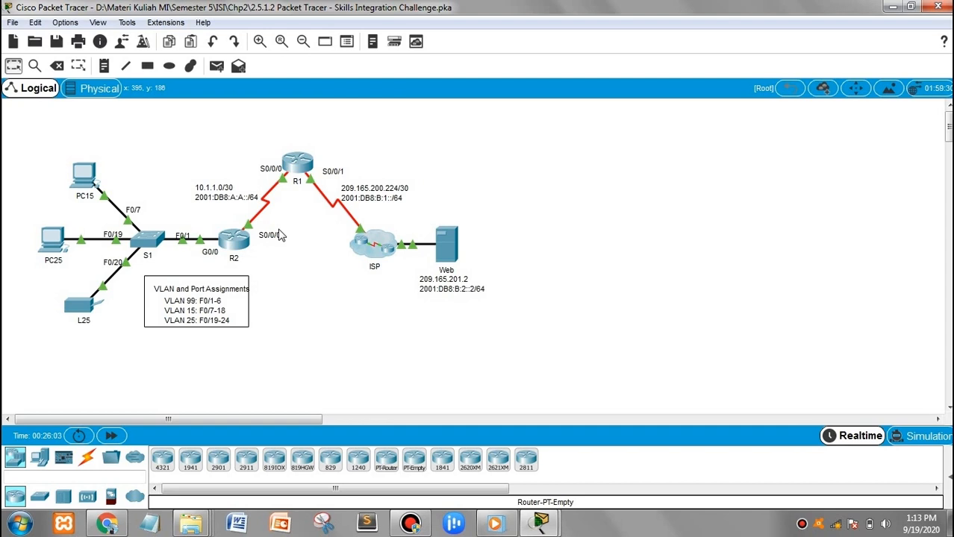
pyautogui.click(297, 161)
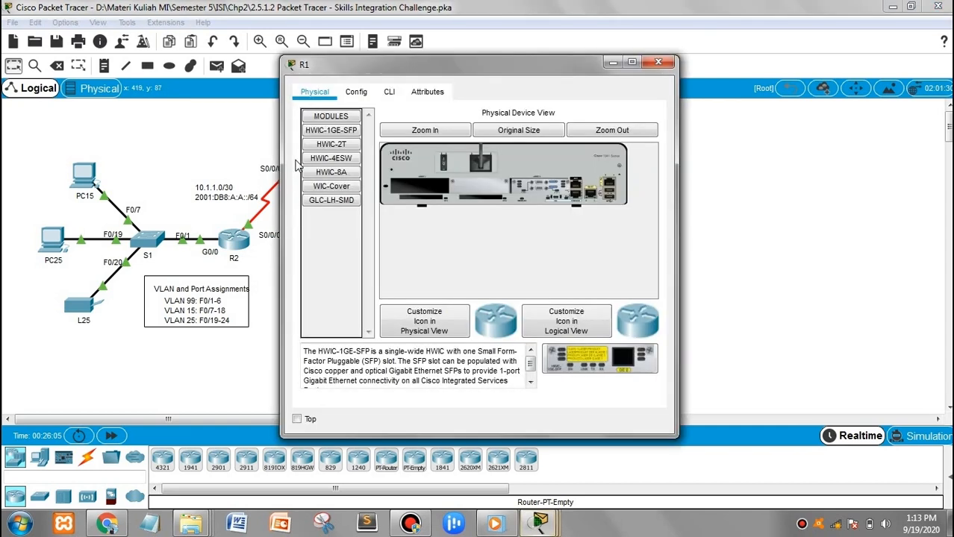
pyautogui.click(389, 91)
pyautogui.press('Return')
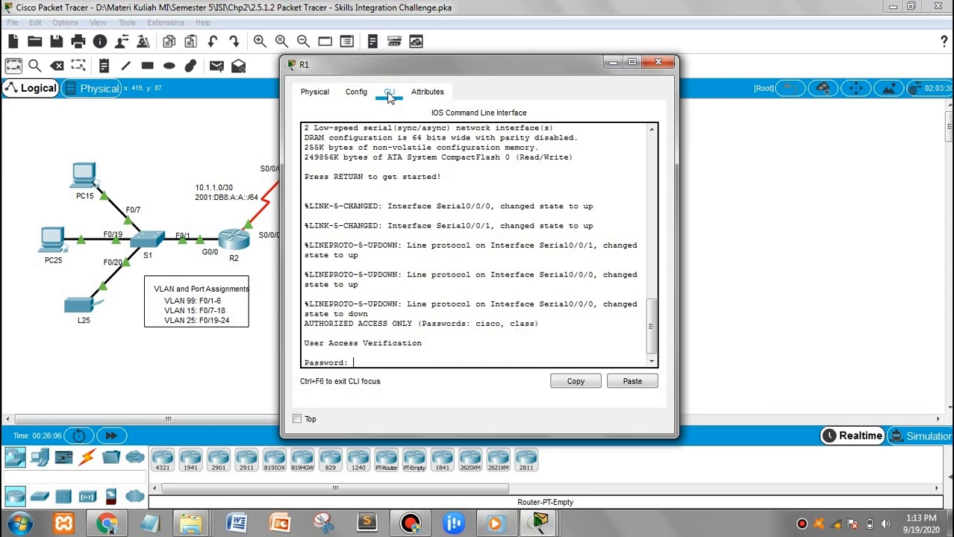
pyautogui.write('cisco')
pyautogui.press('Return')
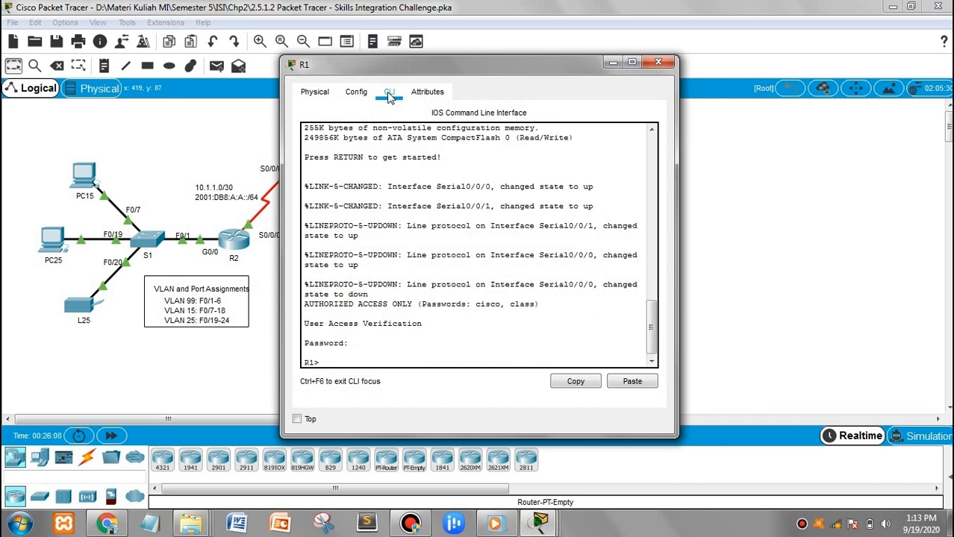
pyautogui.write('en')
pyautogui.press('Return')
pyautogui.write('class')
pyautogui.press('Return')
pyautogui.press('Return')
pyautogui.write('conf t')
pyautogui.press('Return')
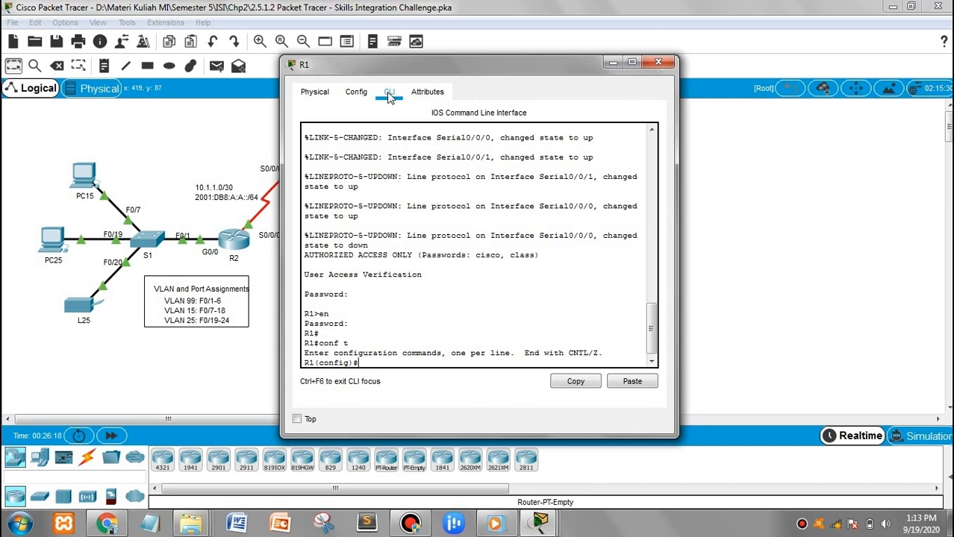
# Configure Serial0/0/0 with PPP encapsulation and CHAP authentication
pyautogui.write('int s0/0/0')
pyautogui.press('Return')
pyautogui.write('en')
pyautogui.press('Tab')
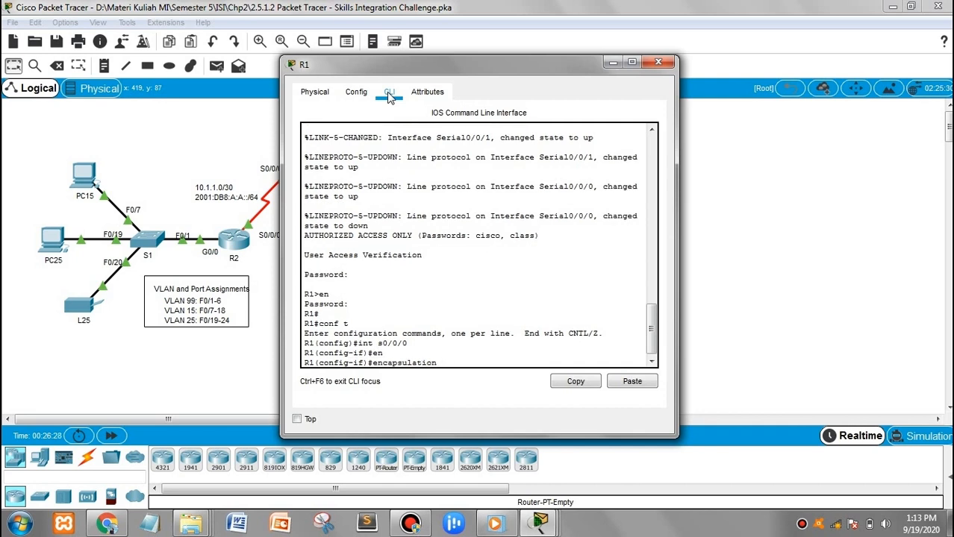
pyautogui.write('ppp')
pyautogui.press('Return')
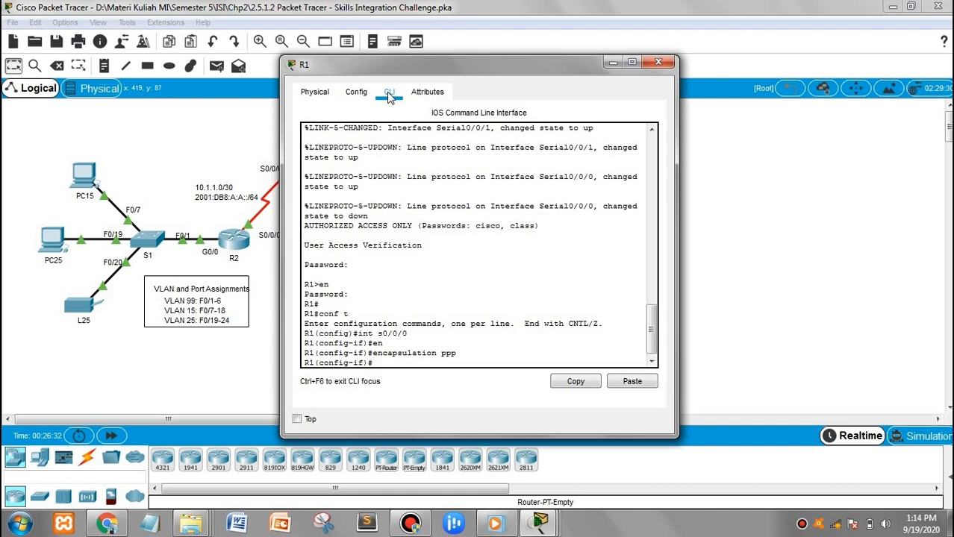
pyautogui.write('ppp au')
pyautogui.press('Tab')
pyautogui.write('chap')
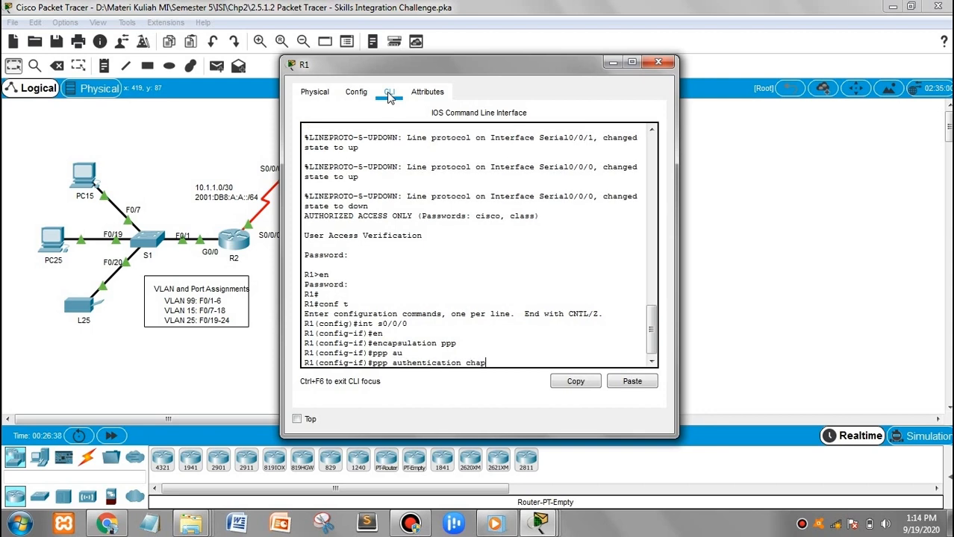
pyautogui.press('Return')
pyautogui.write('exit')
pyautogui.press('Return')
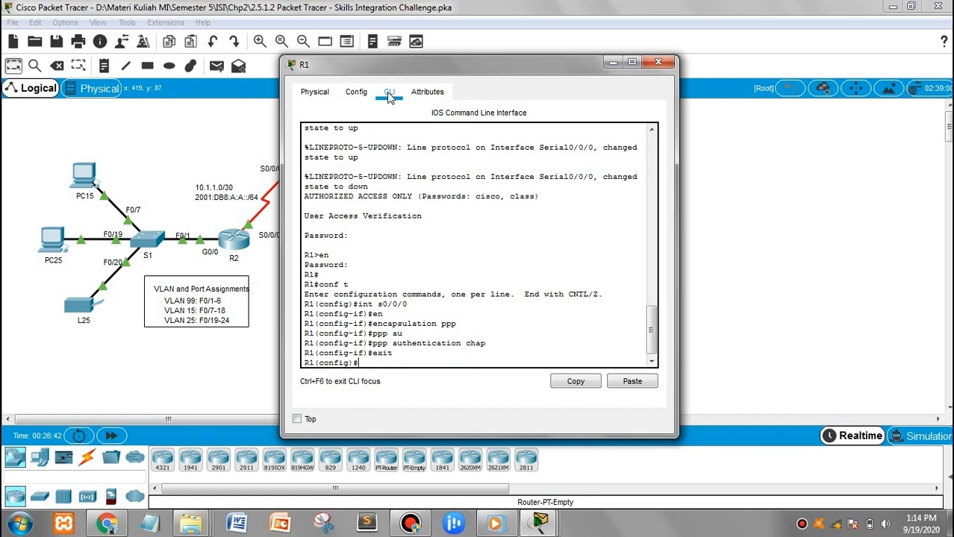
# Create the local username R2 with its CHAP password
pyautogui.write('user')
pyautogui.press('Tab')
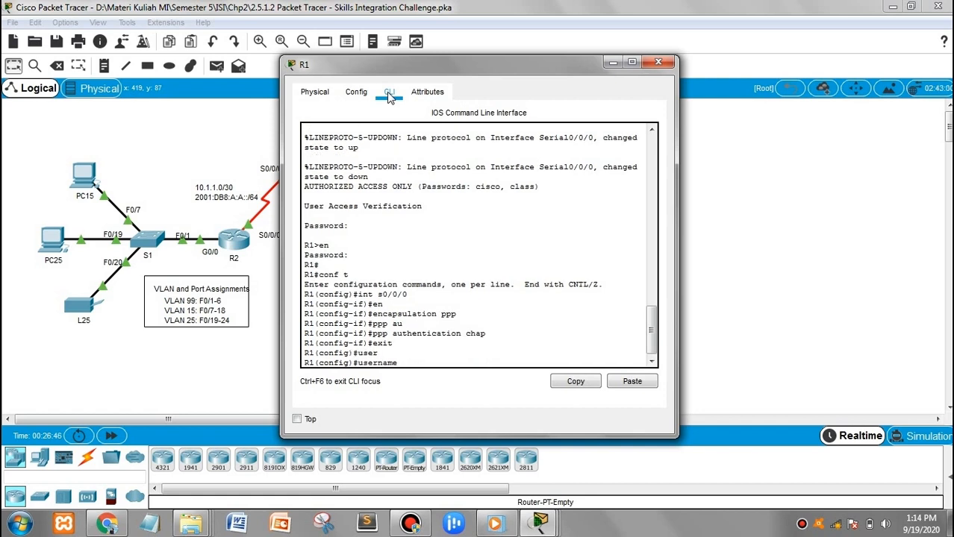
pyautogui.write('R2 pass')
pyautogui.press('Tab')
pyautogui.write('cisco')
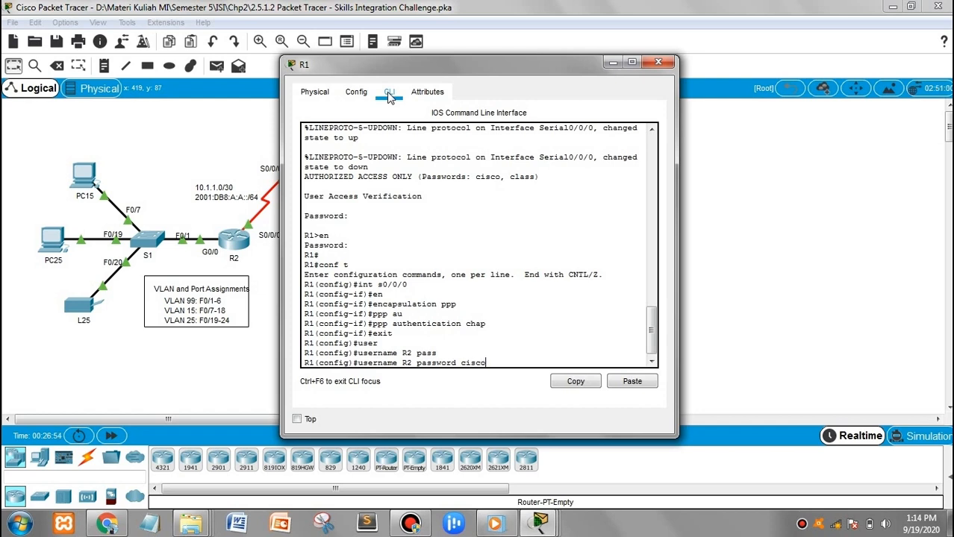
pyautogui.press('Return')
pyautogui.write('ipv6')
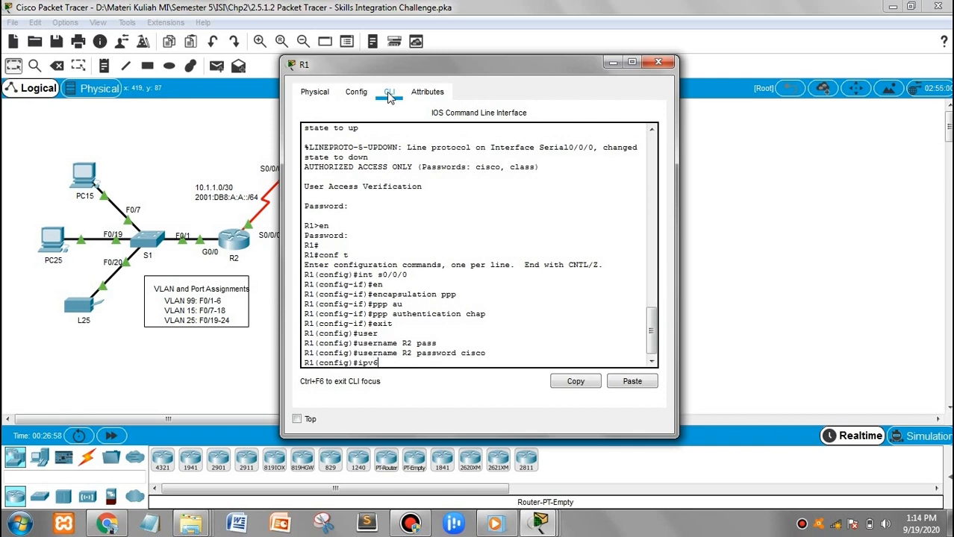
pyautogui.write(' route ::/0 s0/0/0')
# Add the IPv6 default route ::/0 via S0/0/0 and IPv4 default route via S0/0/1
pyautogui.press('Return')
pyautogui.write('i')
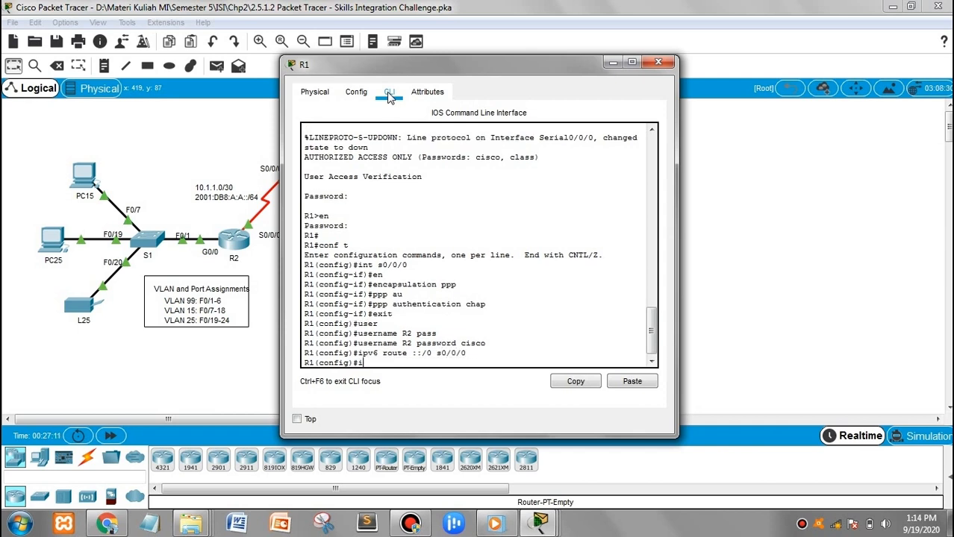
pyautogui.write('pv6 route 0.0.0.')
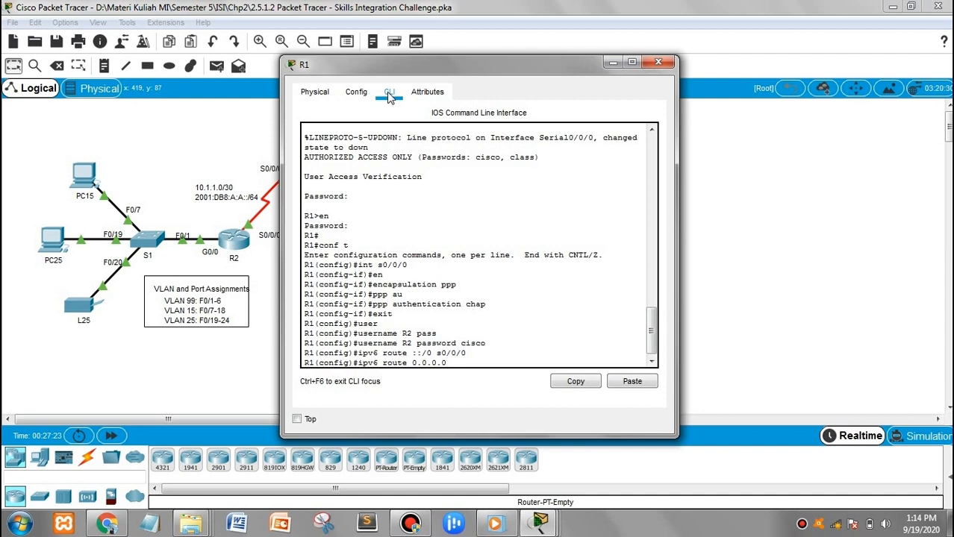
pyautogui.write('0 0.0.0.0 s0/0/0')
pyautogui.press('BackSpace')
pyautogui.write('1')
pyautogui.press('Return')
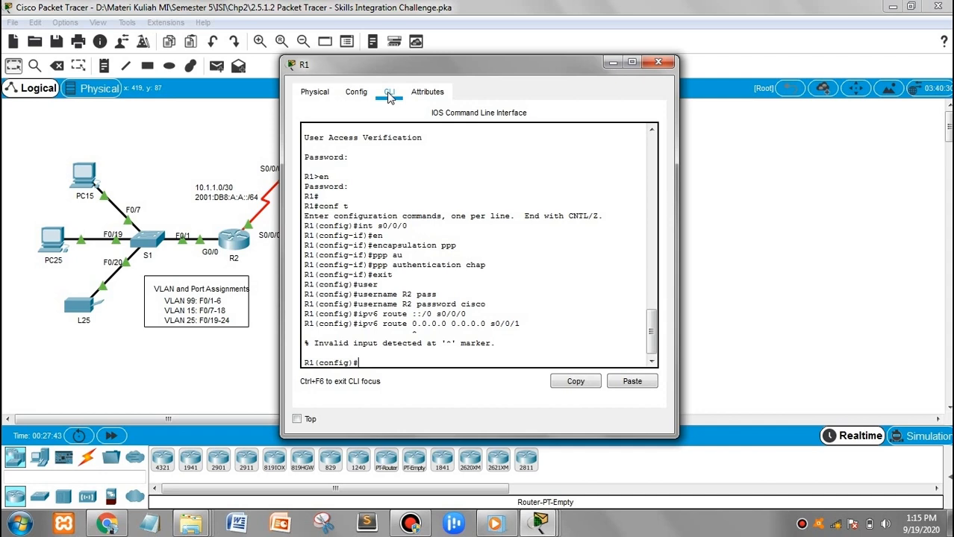
pyautogui.press('Up')
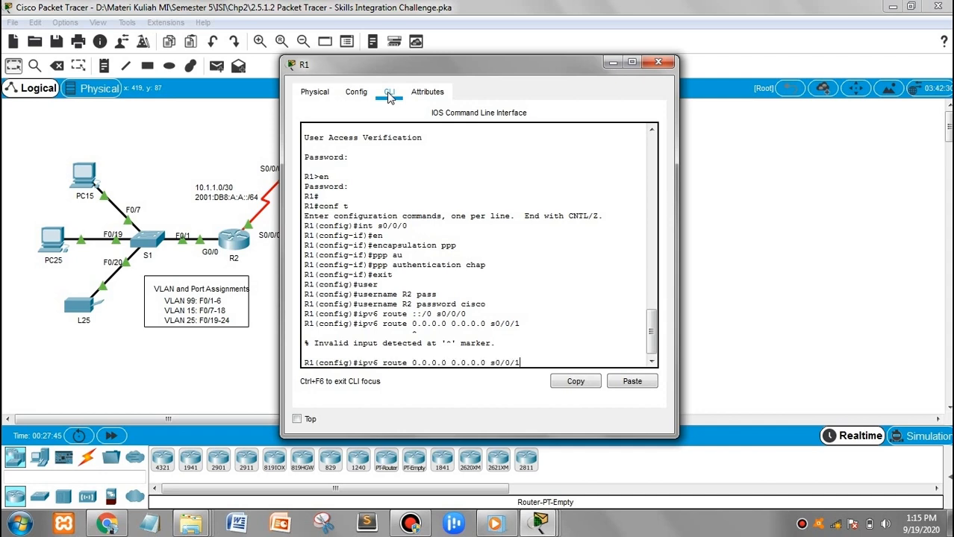
pyautogui.press('Left')
pyautogui.press('Left')
pyautogui.press('Left')
pyautogui.press('Left')
pyautogui.press('Left')
pyautogui.press('Left')
pyautogui.press('Left')
pyautogui.press('Left')
pyautogui.press('Left')
pyautogui.press('Left')
pyautogui.press('Left')
pyautogui.press('Left')
pyautogui.press('Left')
pyautogui.press('Left')
pyautogui.press('Left')
pyautogui.press('Left')
pyautogui.press('Left')
pyautogui.press('Left')
pyautogui.press('Left')
pyautogui.press('Left')
pyautogui.press('Left')
pyautogui.press('BackSpace')
pyautogui.press('BackSpace')
pyautogui.press('Return')
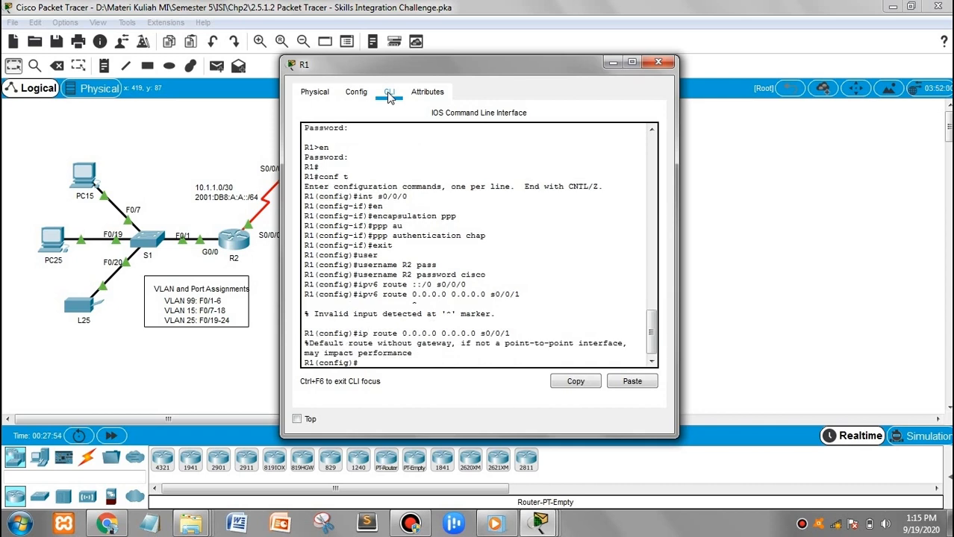
# Enable ipv6 unicast-routing on R1
pyautogui.write('i')
pyautogui.write('pv6 un')
pyautogui.press('BackSpace')
pyautogui.press('BackSpace')
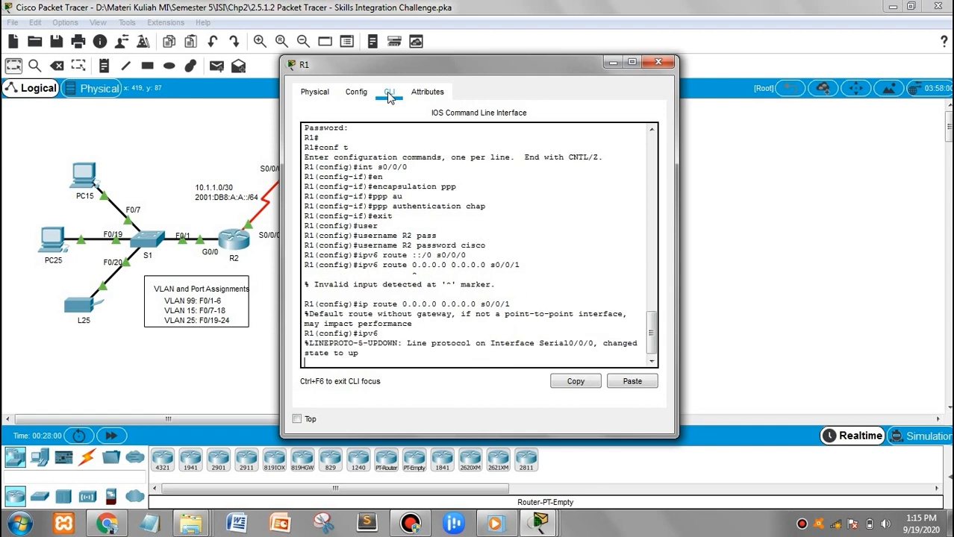
pyautogui.press('Return')
pyautogui.press('Up')
pyautogui.write('uni')
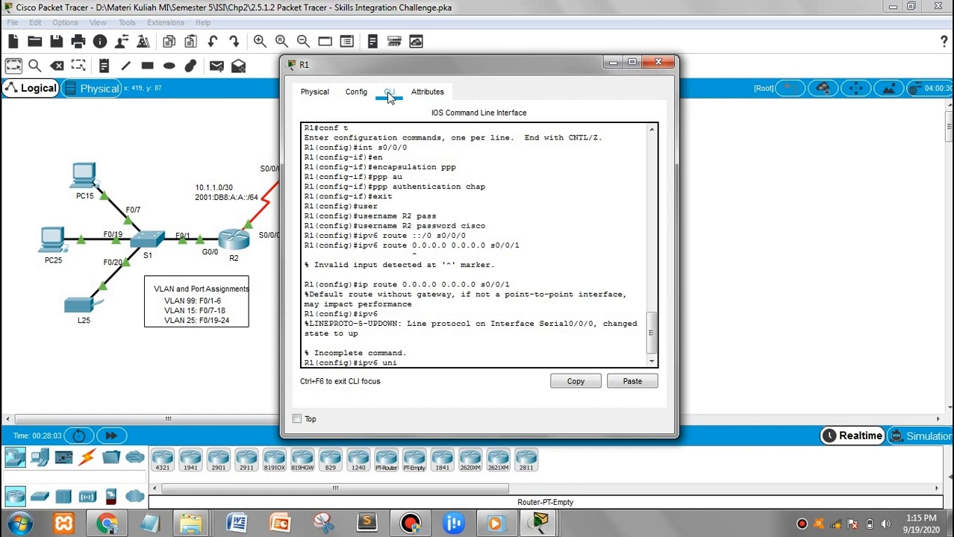
pyautogui.press('Tab')
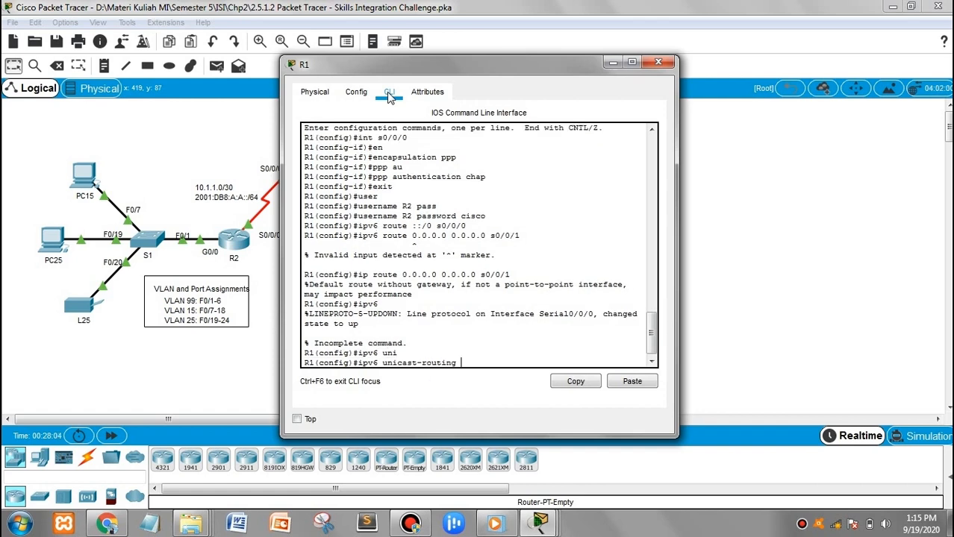
pyautogui.press('Return')
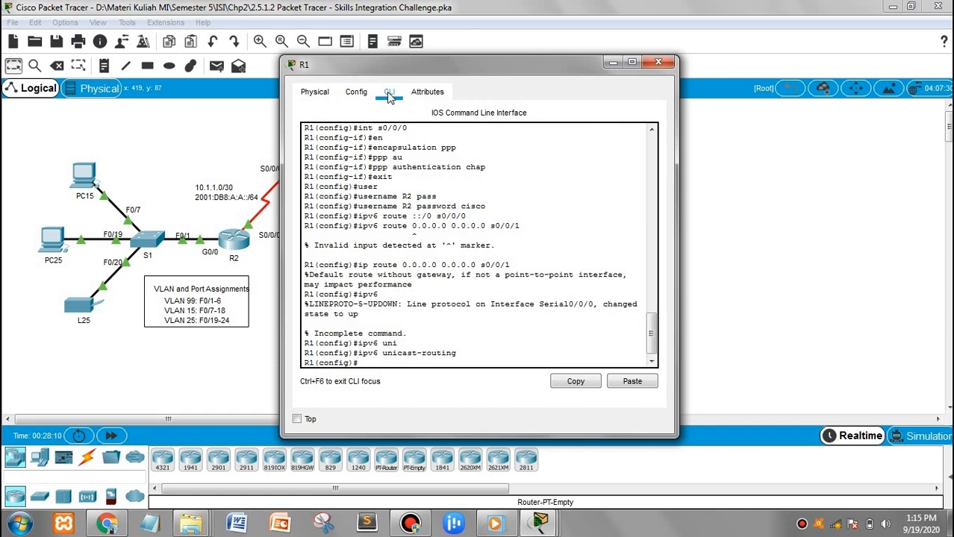
# Start OSPF process 1 on R1 with router ID 1.1.1.1
pyautogui.write('rou')
pyautogui.press('Tab')
pyautogui.write('osp')
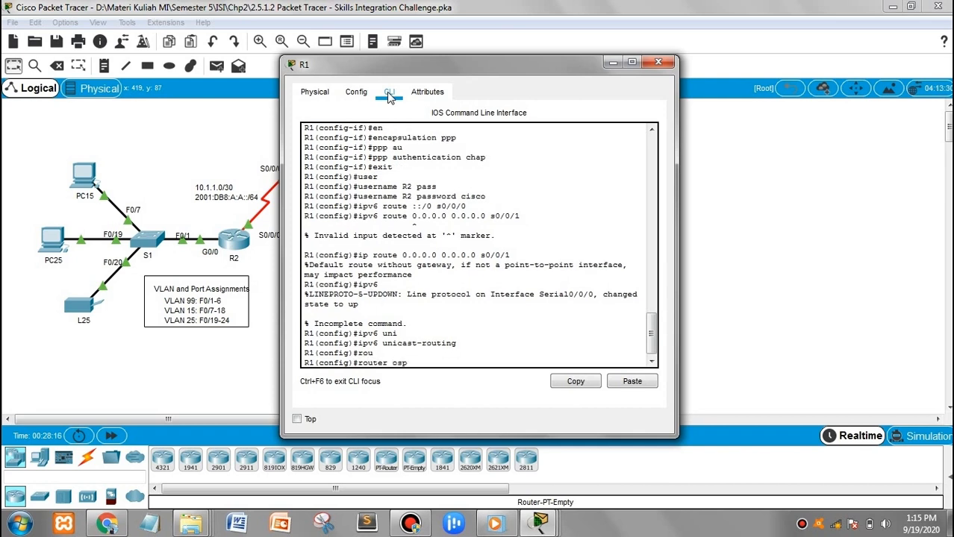
pyautogui.write('f 1')
pyautogui.press('Return')
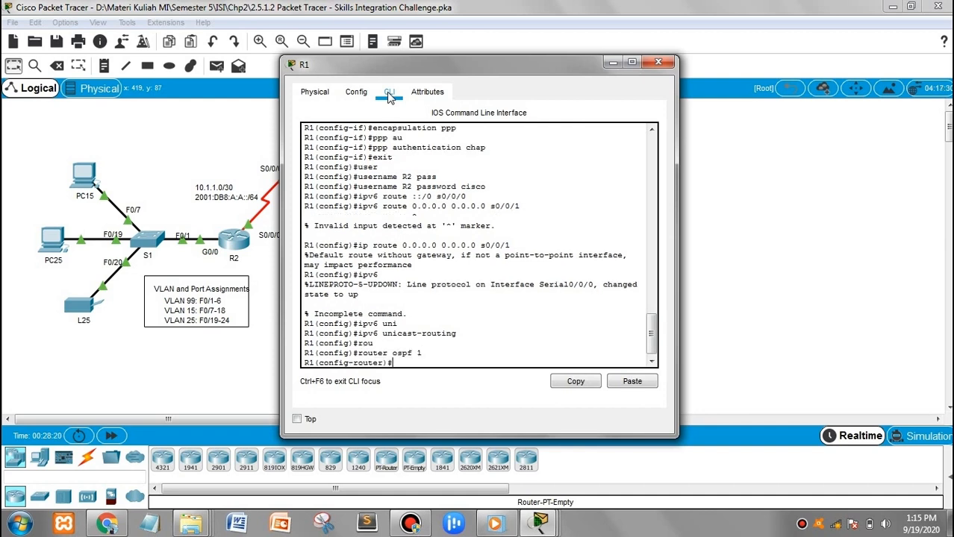
pyautogui.write('rp')
pyautogui.write('i')
pyautogui.press('BackSpace')
pyautogui.press('BackSpace')
pyautogui.write('o')
pyautogui.press('Tab')
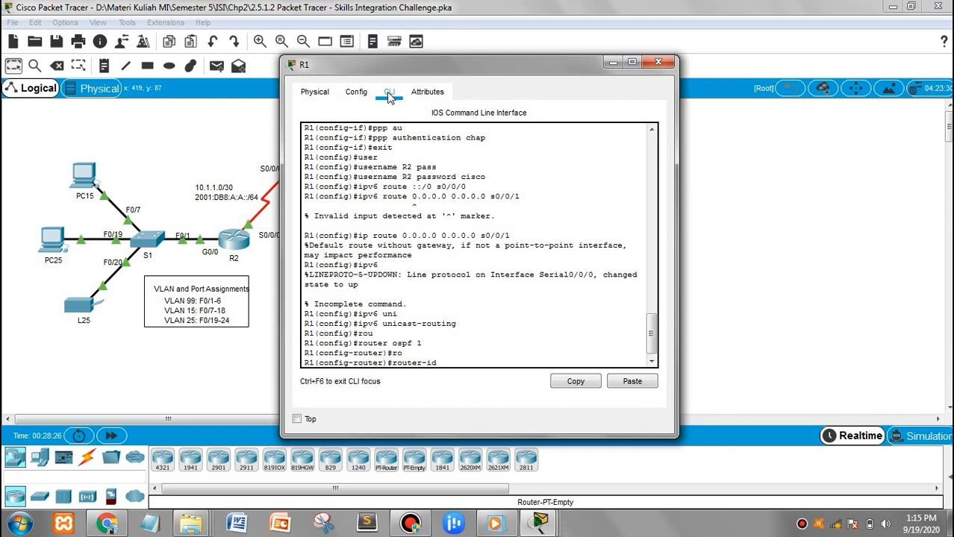
pyautogui.write('1.1.1.1')
pyautogui.press('Return')
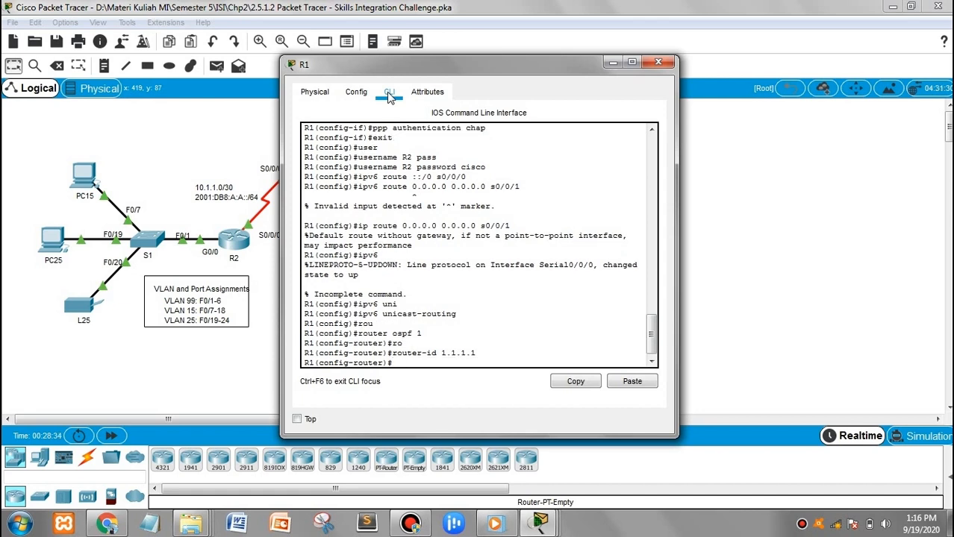
# Enable log-adjacency-changes and advertise 10.1.1.0 0.0.0.3 in OSPF area 0
pyautogui.write('lo')
pyautogui.press('Tab')
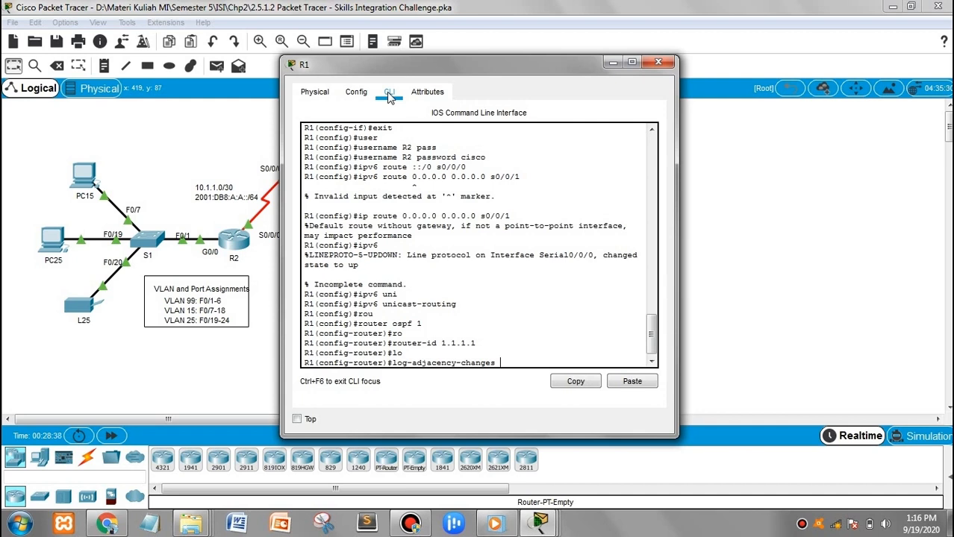
pyautogui.press('Return')
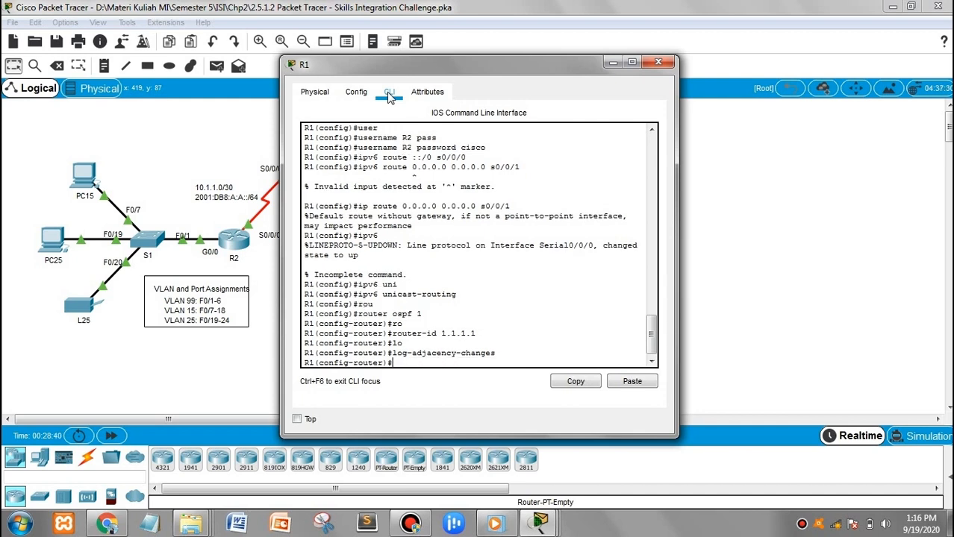
pyautogui.write('network')
pyautogui.write(' 1.1')
pyautogui.press('BackSpace')
pyautogui.press('BackSpace')
pyautogui.write('0')
pyautogui.write('.1.1.0 0.0.0.3 area')
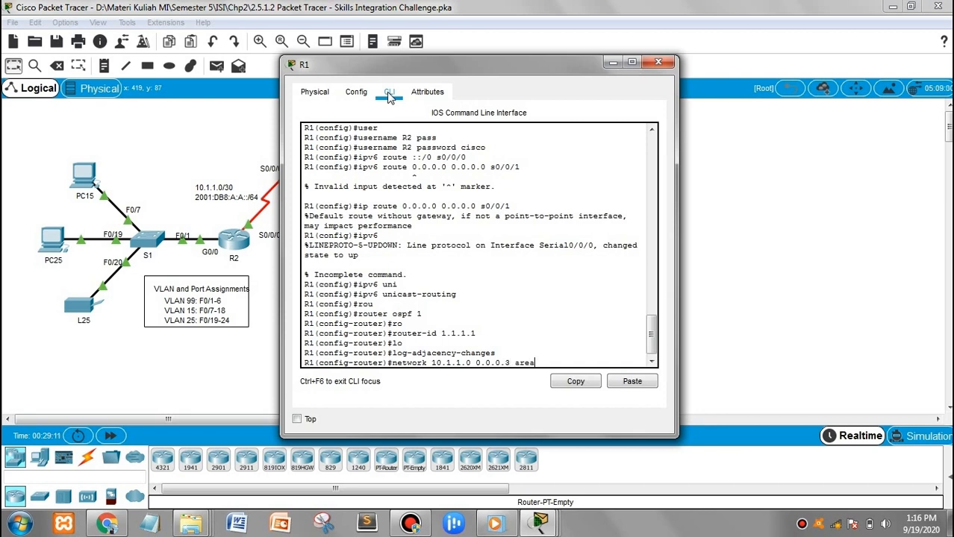
pyautogui.write(' 0')
pyautogui.press('Return')
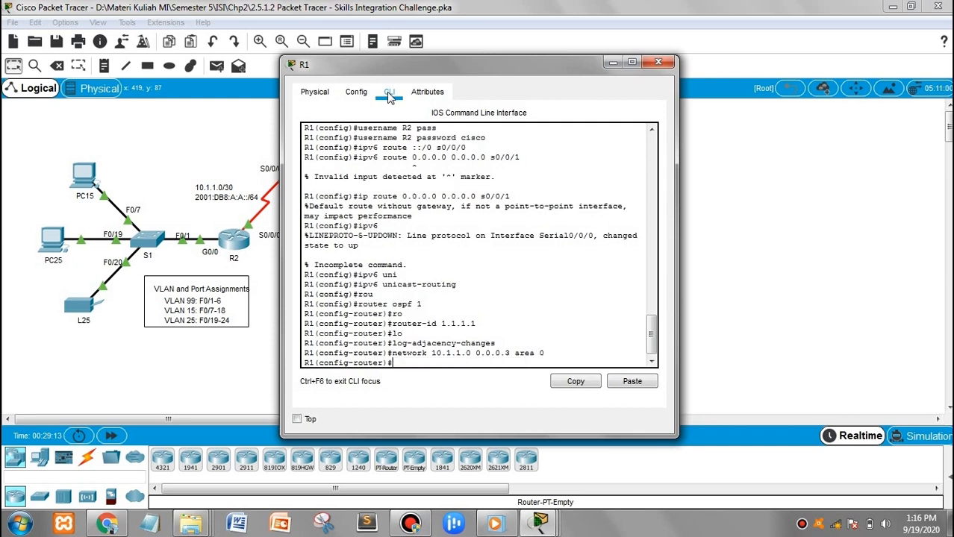
# Make OSPF originate a default route with default-information originate
pyautogui.write('def')
pyautogui.press('Tab')
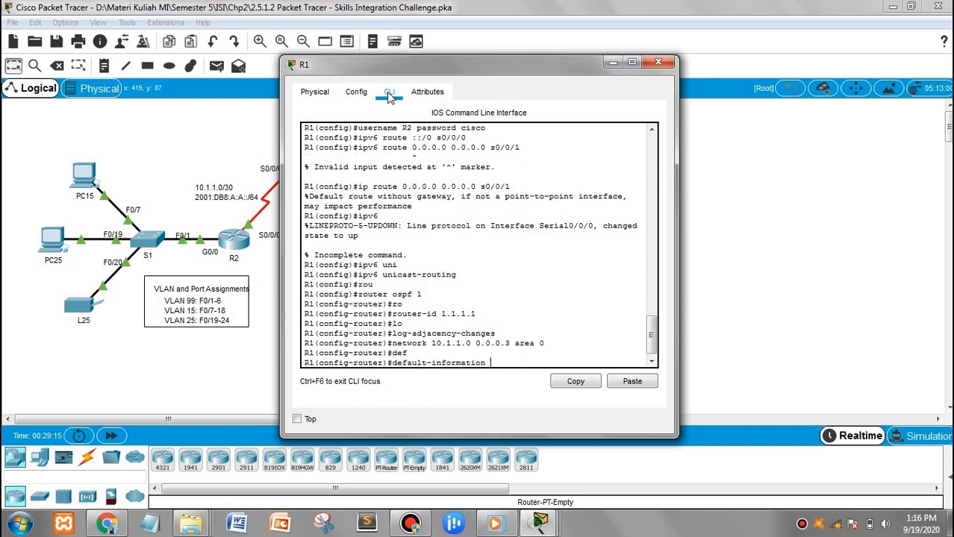
pyautogui.write('or')
pyautogui.press('Tab')
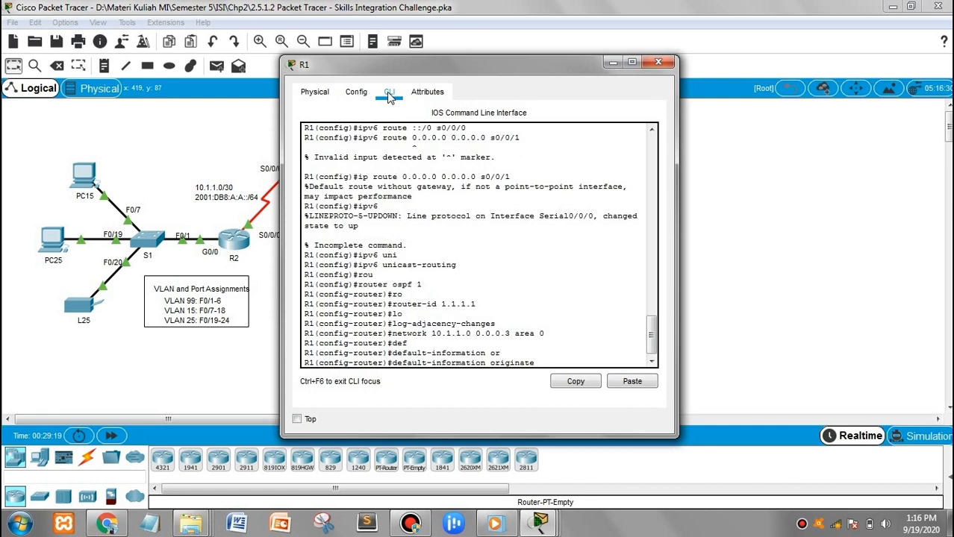
pyautogui.press('Return')
pyautogui.press('Return')
pyautogui.write('ipv')
pyautogui.write('6')
pyautogui.write(' route')
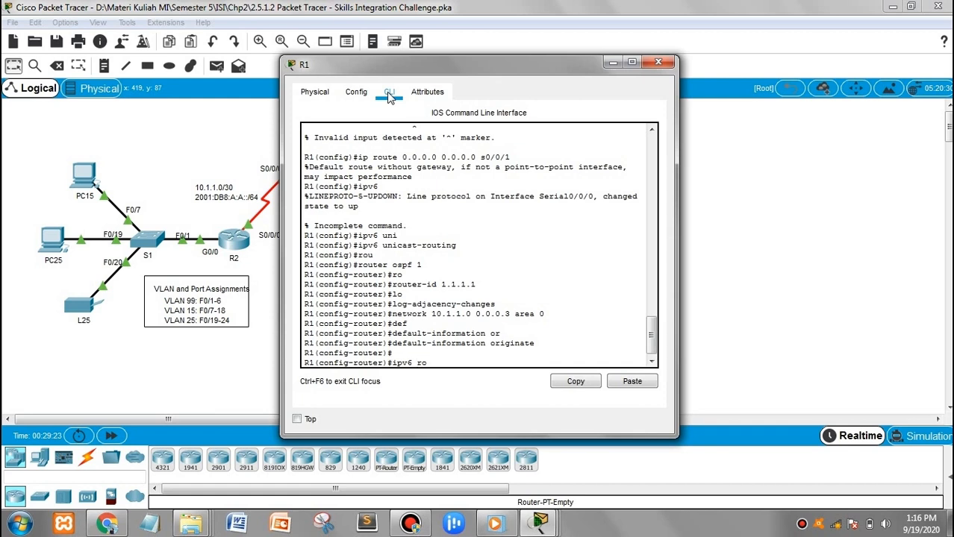
# Correct the mistyped command to start OSPFv3 with 'ipv6 router ospf 1'
pyautogui.press('BackSpace')
pyautogui.press('BackSpace')
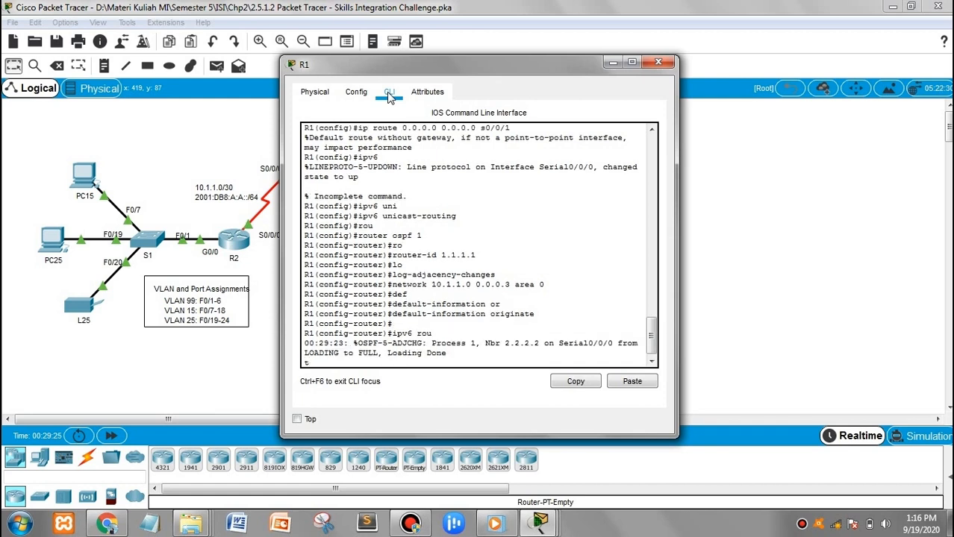
pyautogui.press('Return')
pyautogui.press('Up')
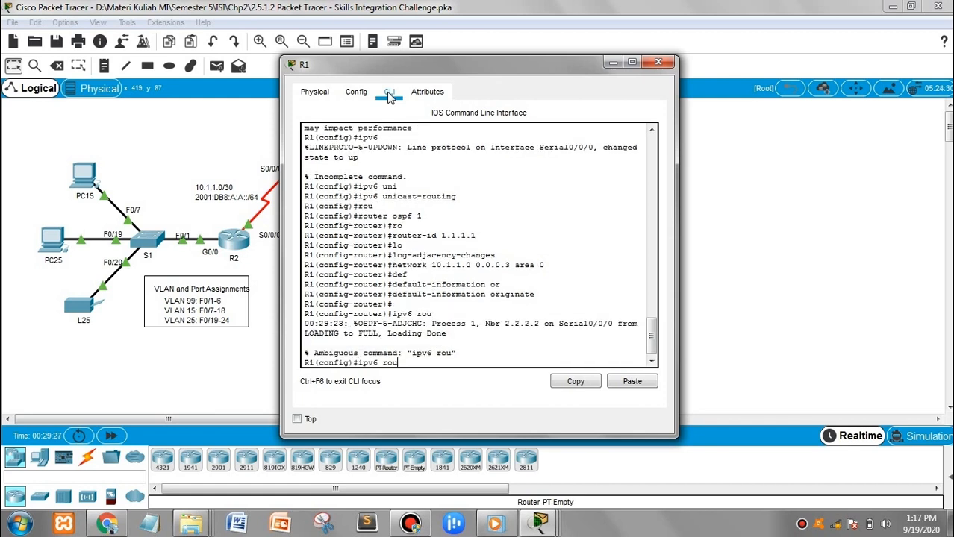
pyautogui.write('te ospf 1')
pyautogui.press('Return')
pyautogui.press('Up')
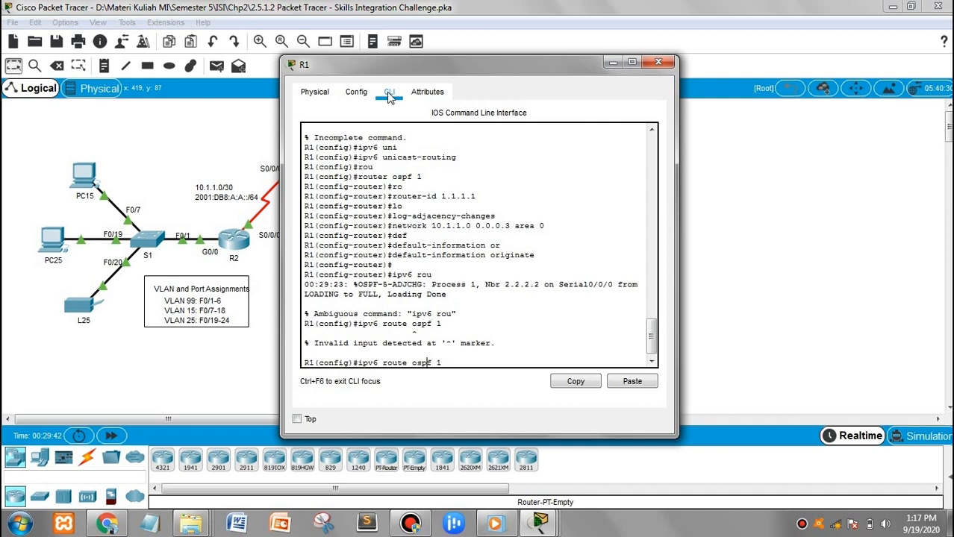
pyautogui.write('r')
pyautogui.press('Return')
# Give OSPFv3 router ID 1.1.1.1 and enable log-adjacency-changes
pyautogui.write('rou')
pyautogui.press('Tab')
pyautogui.write('1.1.1')
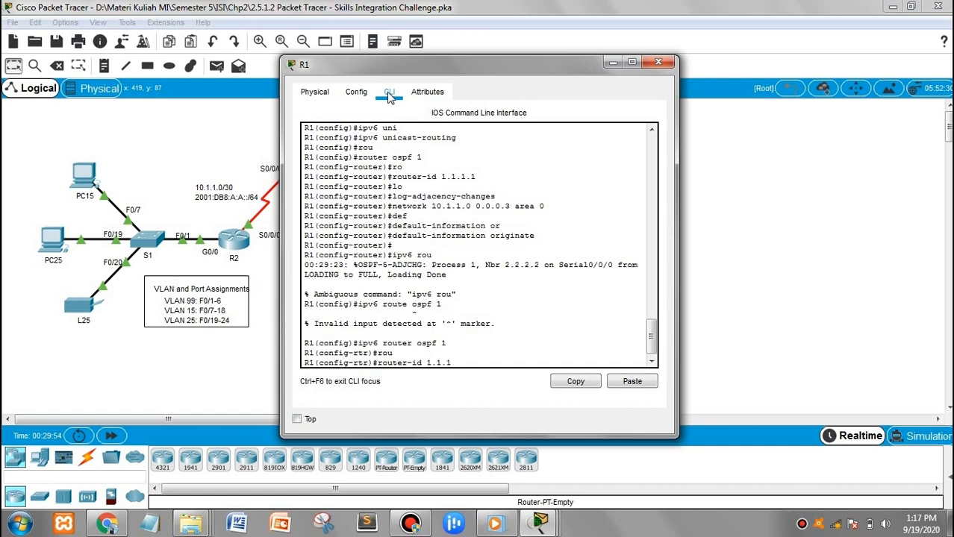
pyautogui.write('.1')
pyautogui.press('Return')
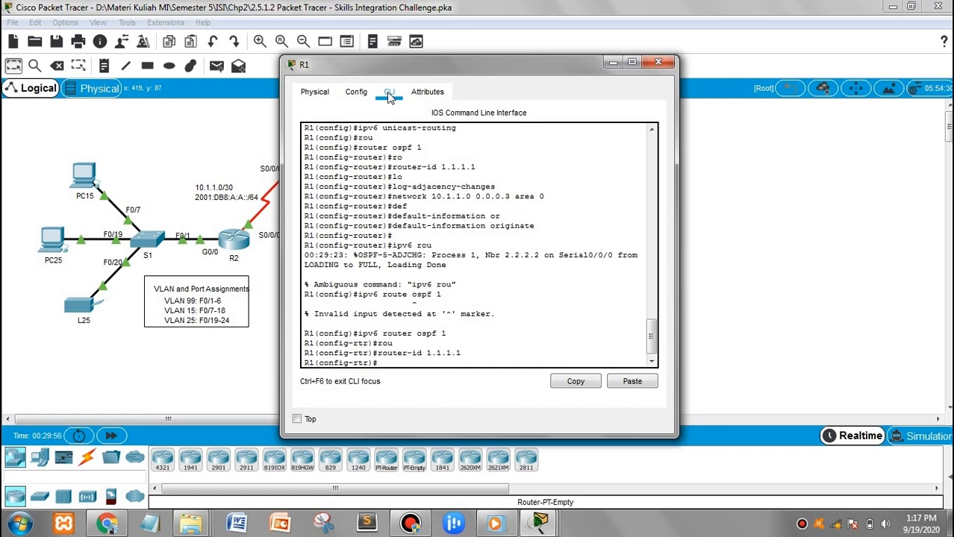
pyautogui.write('log')
pyautogui.press('Tab')
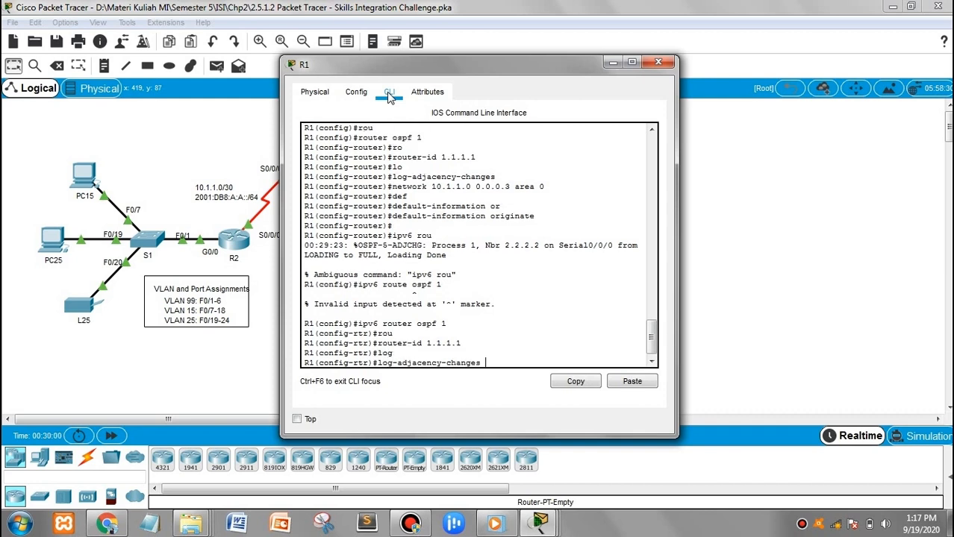
pyautogui.press('Return')
# Enable OSPFv3 process 1 in area 0 on interface S0/0/0
pyautogui.write('int s0')
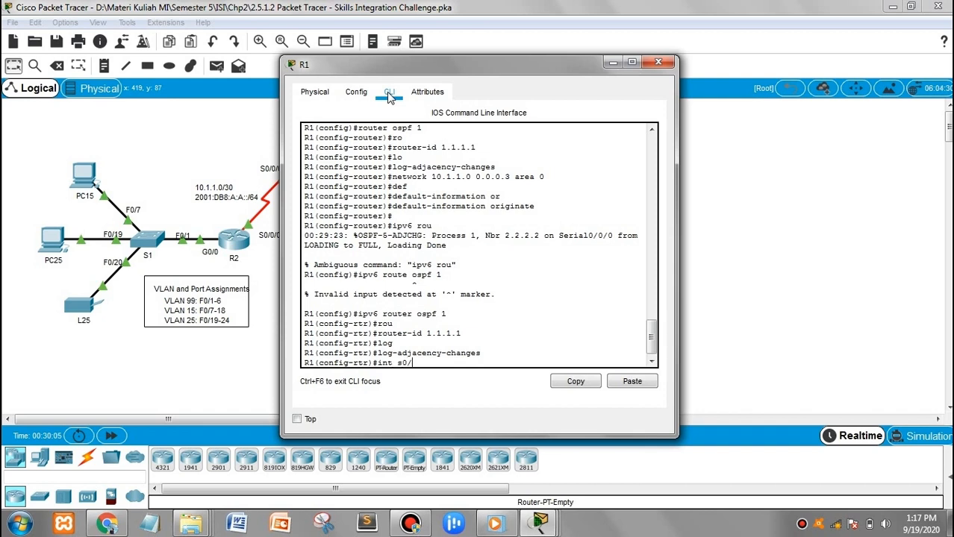
pyautogui.write('/0/0')
pyautogui.press('Return')
pyautogui.write('i')
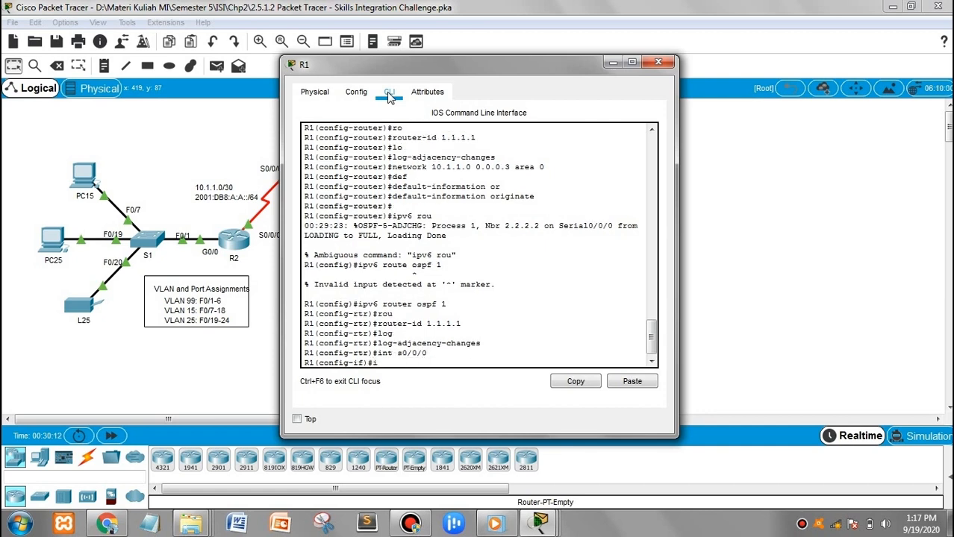
pyautogui.write('pv6 ospf 1 area 0')
pyautogui.press('Return')
# Leave configuration mode, save R1's configuration with wr, and close R1's window
pyautogui.write('end')
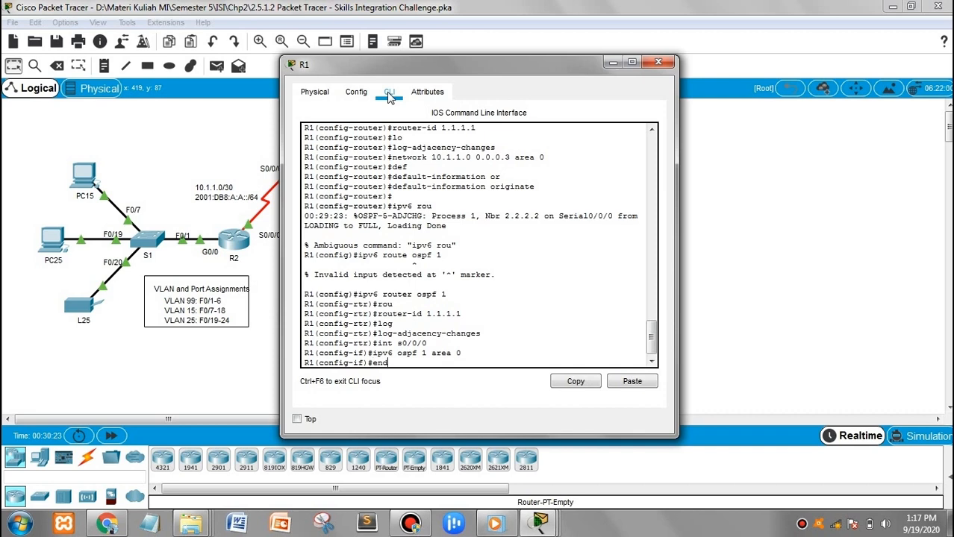
pyautogui.press('Return')
pyautogui.press('Return')
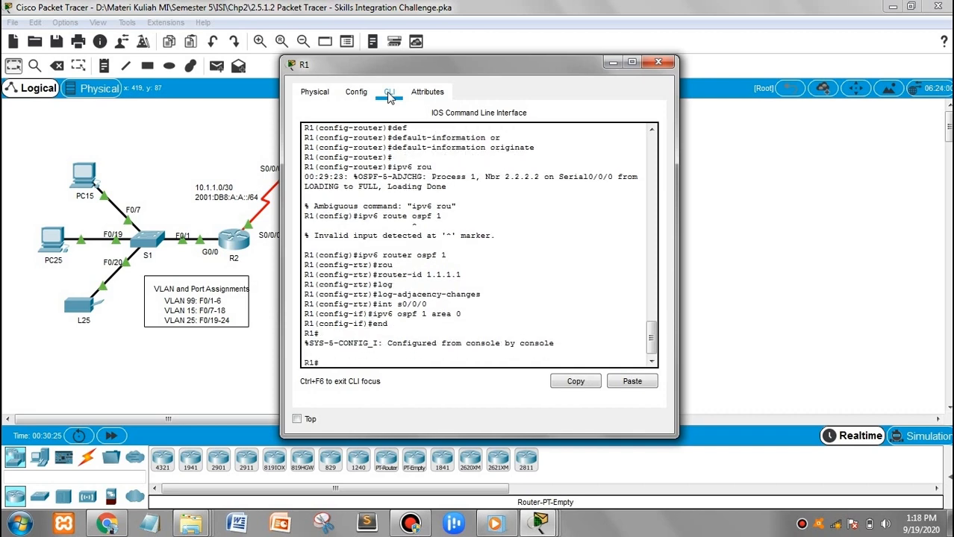
pyautogui.write('wr')
pyautogui.press('Return')
pyautogui.press('Return')
pyautogui.press('Return')
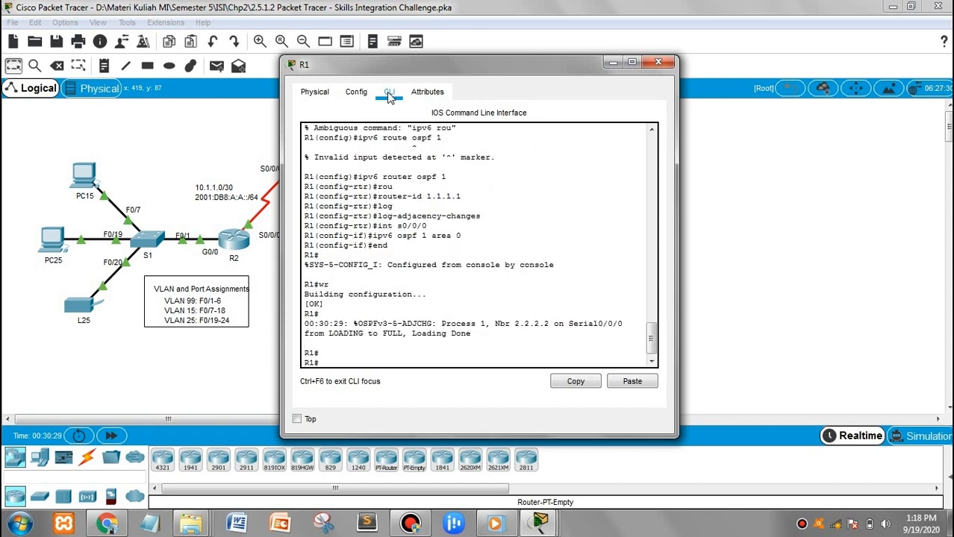
pyautogui.click(653, 65)
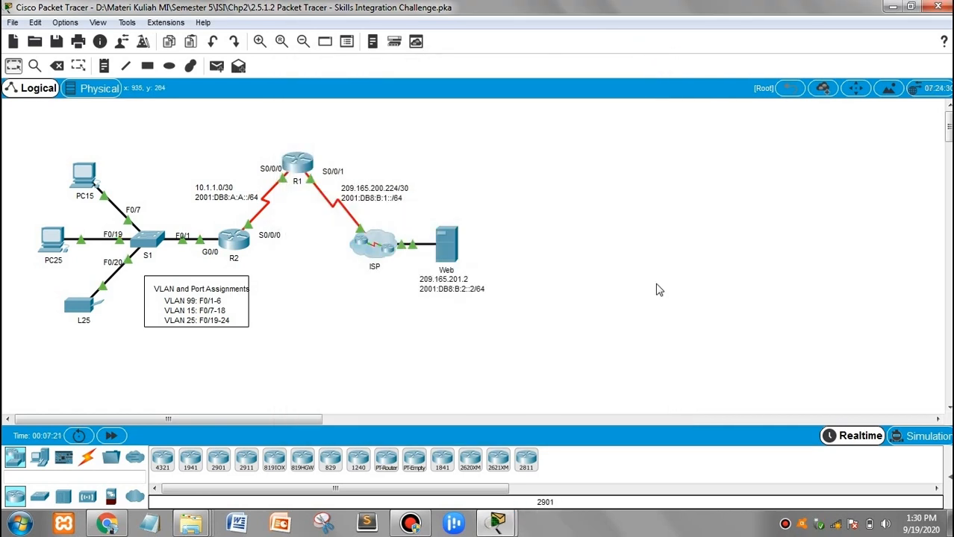